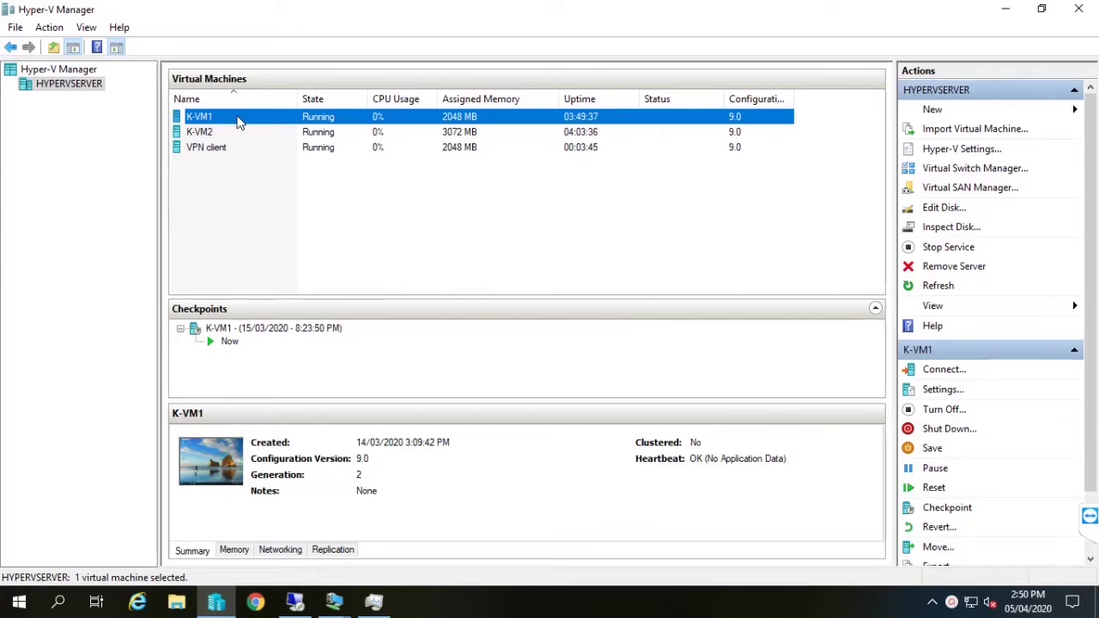
# Open a console connection to K-VM1 from the Hyper-V Manager list
pyautogui.doubleClick(240, 123)
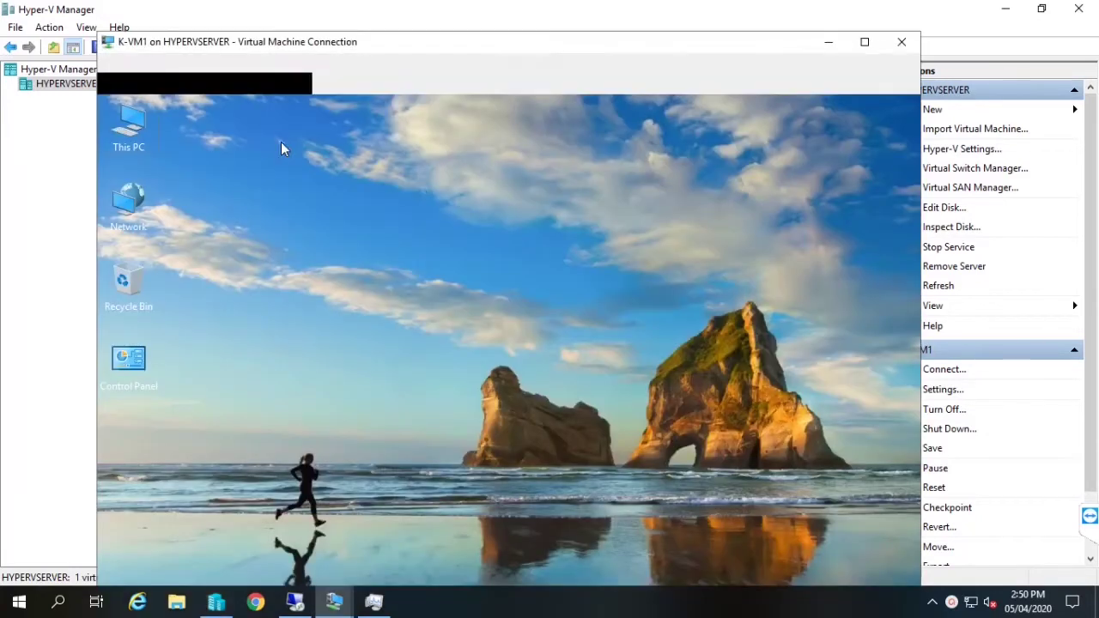
# Maximize the K-VM1 console and view the ABC.LOCAL domain in Active Directory Users and Computers (dsa.msc)
pyautogui.click(866, 44)
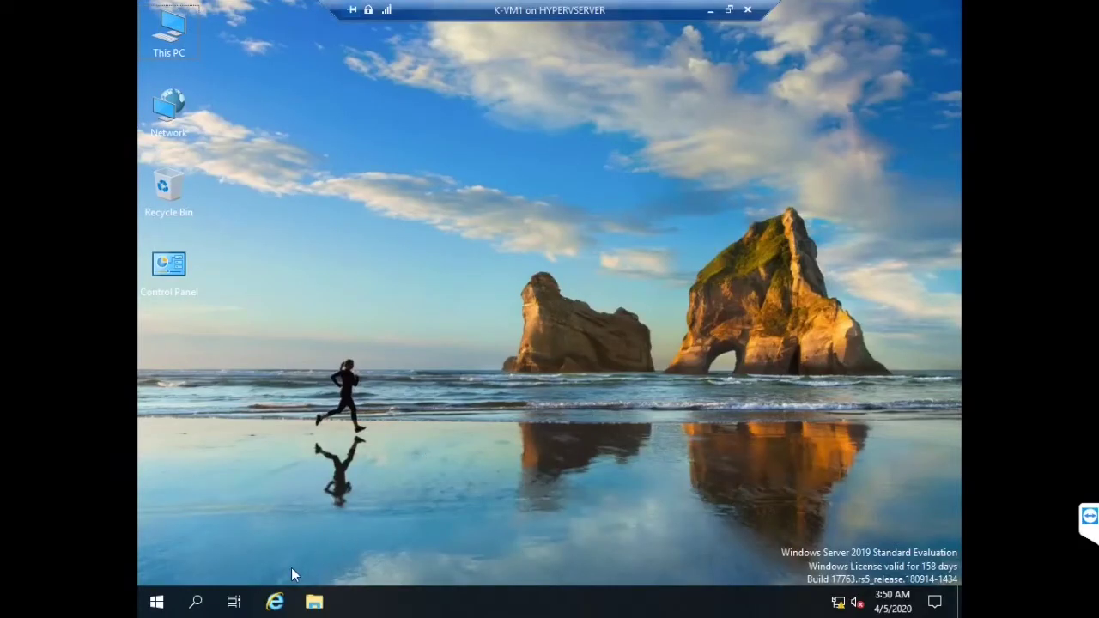
pyautogui.press('super+r')
pyautogui.write('dsa.')
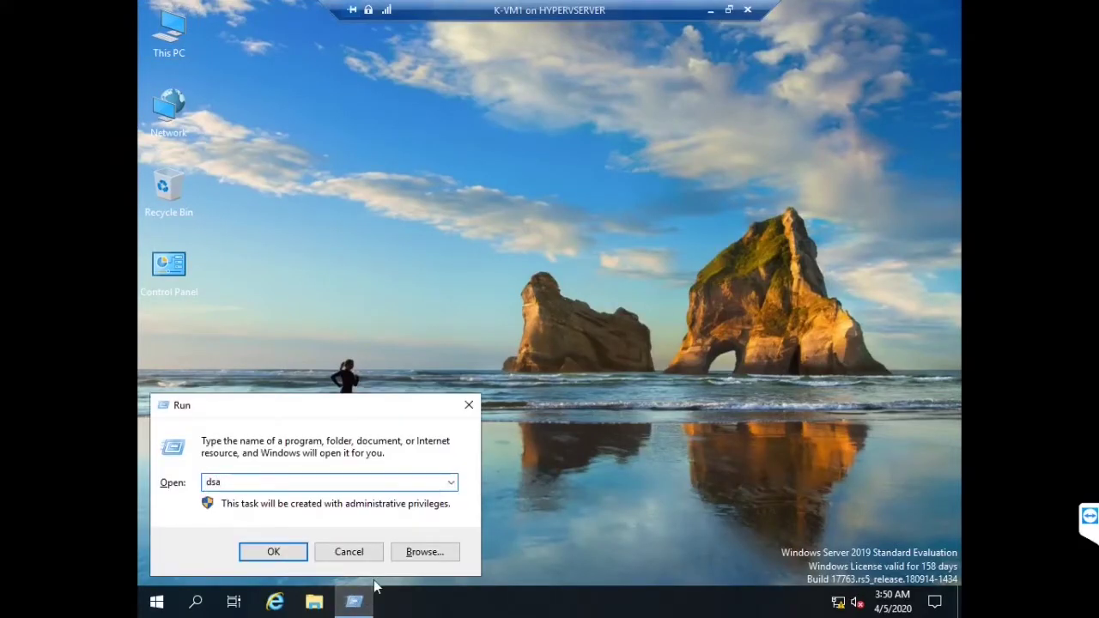
pyautogui.press('Return')
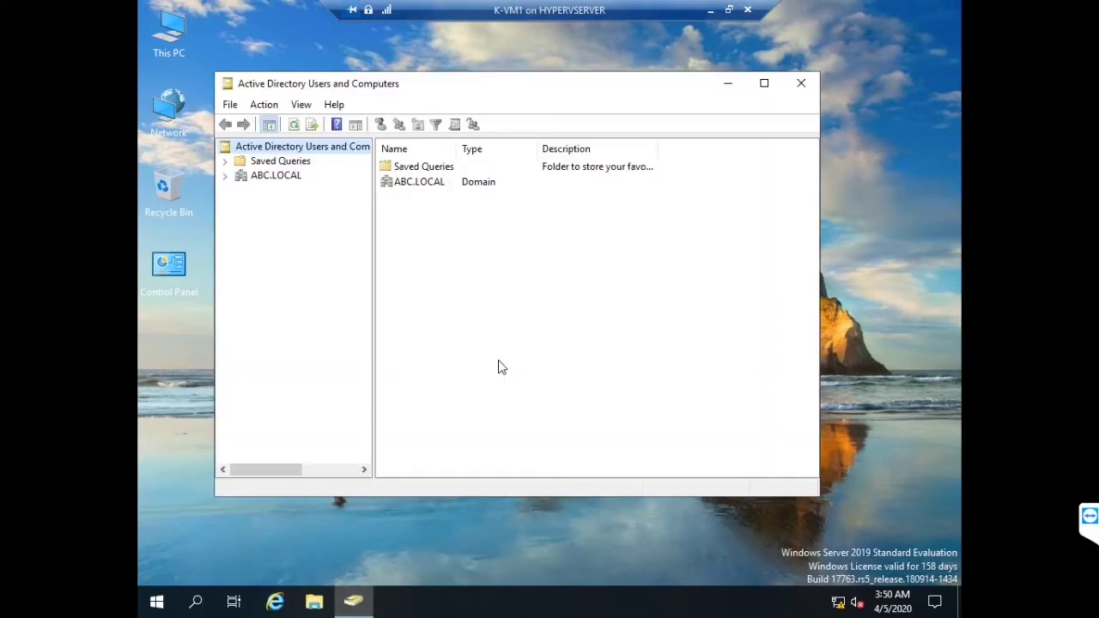
pyautogui.click(277, 177)
pyautogui.click(794, 87)
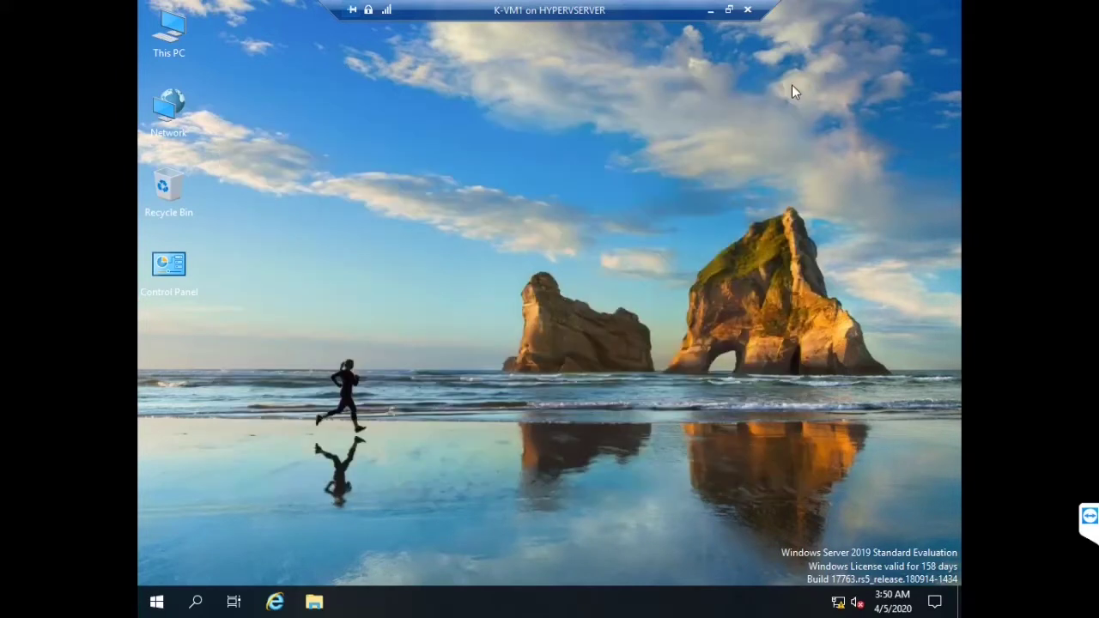
# Check that Ethernet on K-VM1 is 192.168.50.1/255.255.255.0 via ncpa.cpl, then minimize the session
pyautogui.press('super+r')
pyautogui.write('ncpa.cpl')
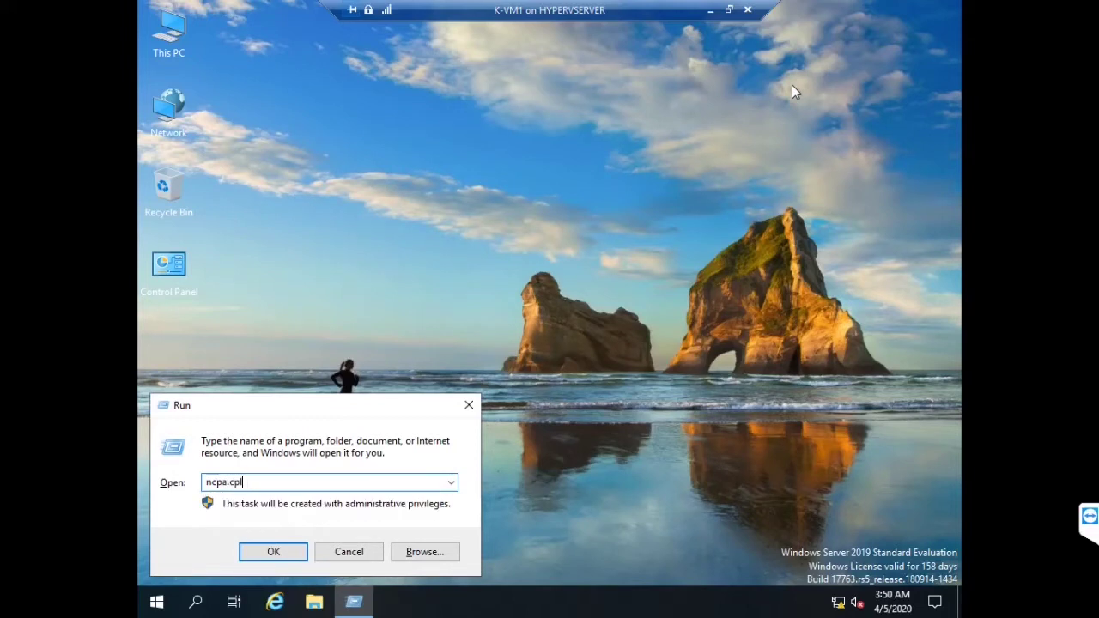
pyautogui.press('Return')
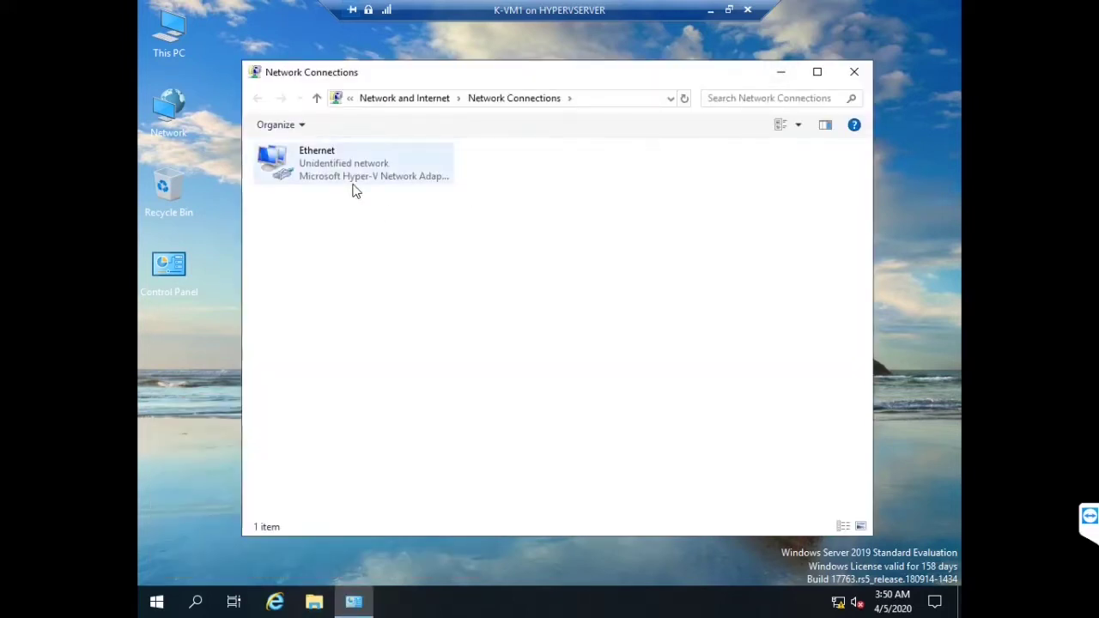
pyautogui.click(344, 167)
pyautogui.rightClick(343, 164)
pyautogui.click(395, 193)
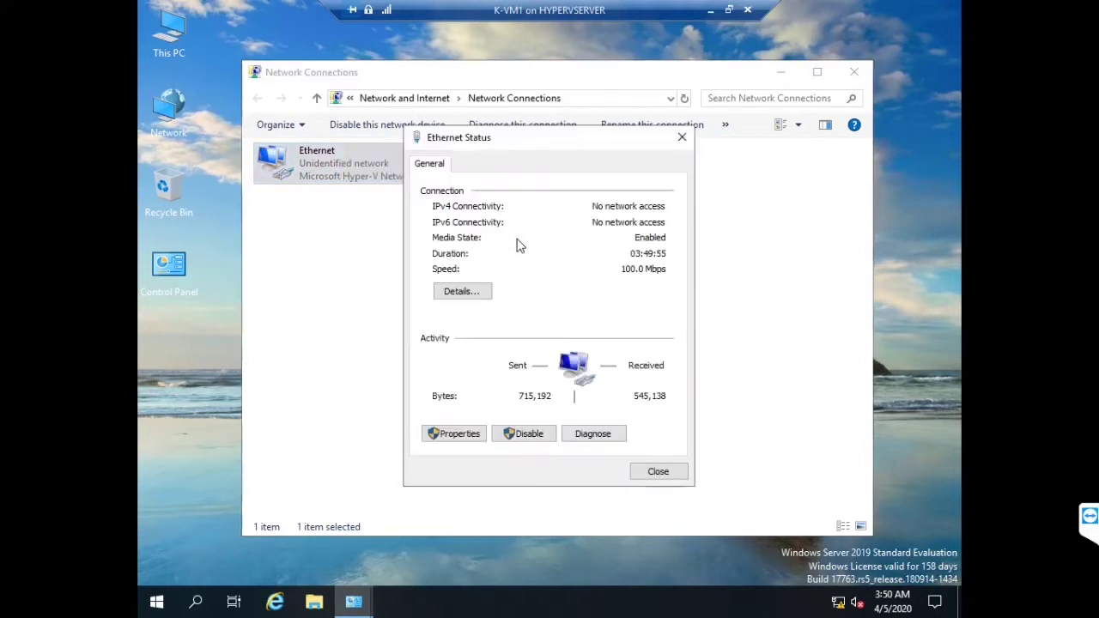
pyautogui.click(458, 296)
pyautogui.click(577, 280)
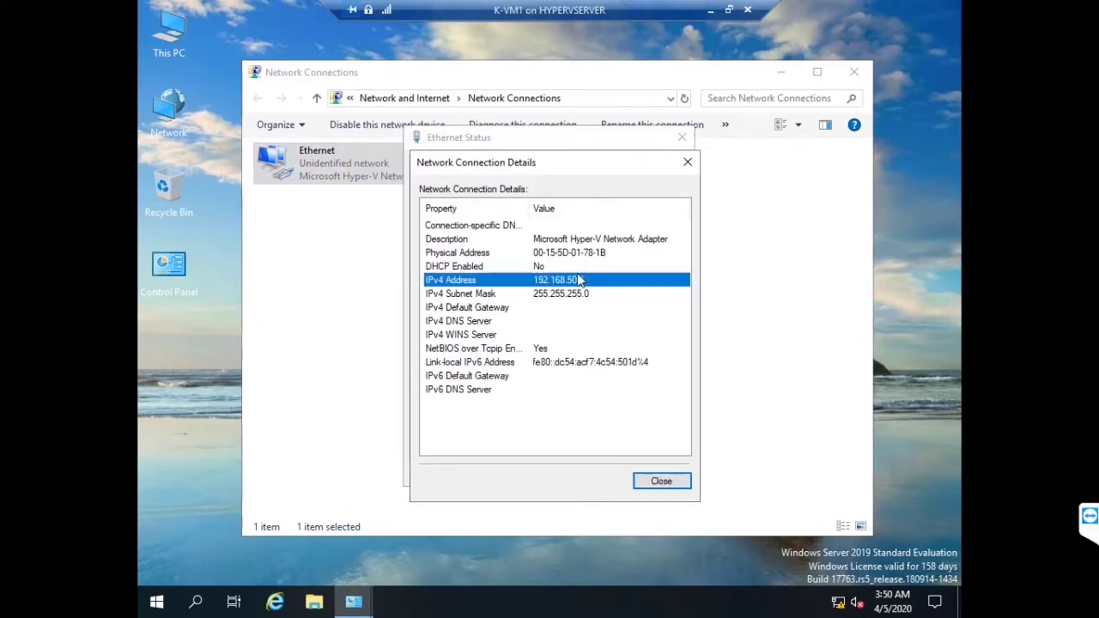
pyautogui.click(574, 294)
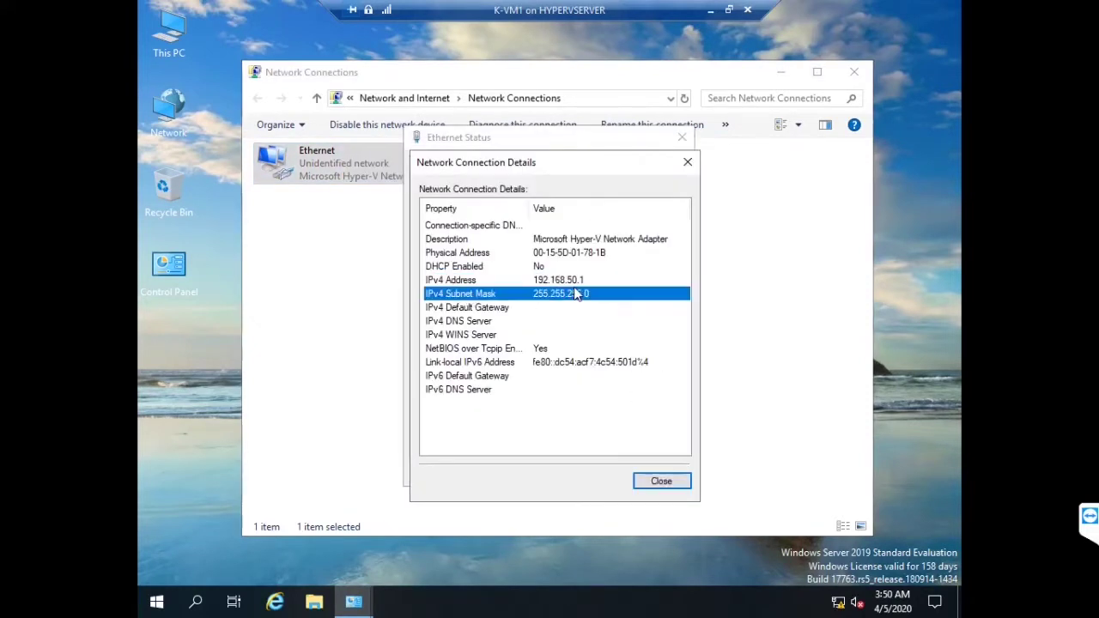
pyautogui.click(658, 481)
pyautogui.click(855, 72)
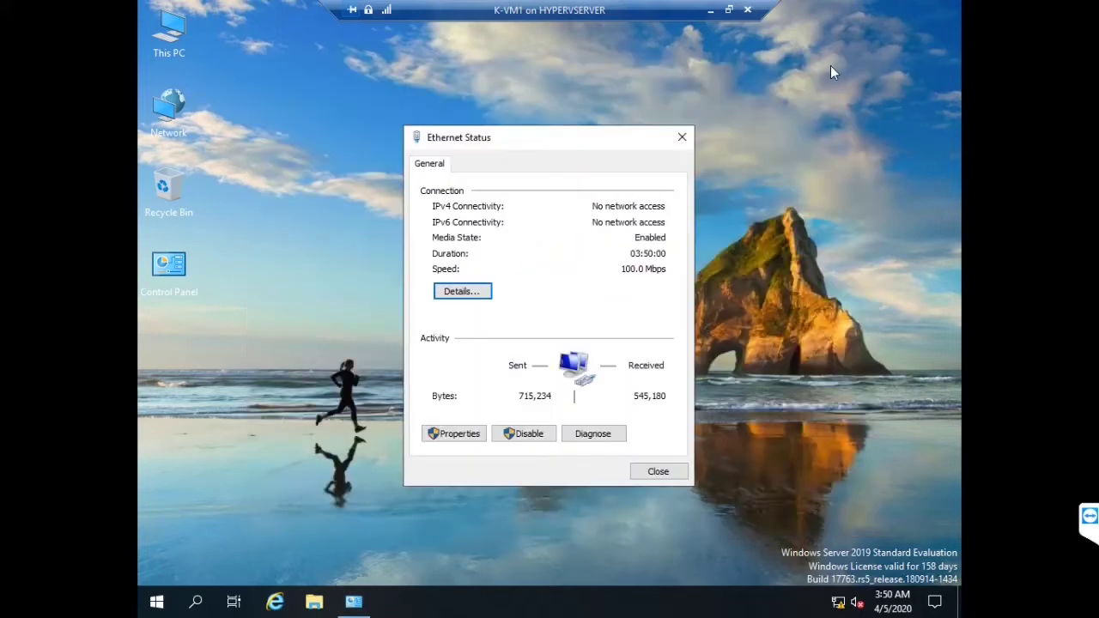
pyautogui.click(712, 12)
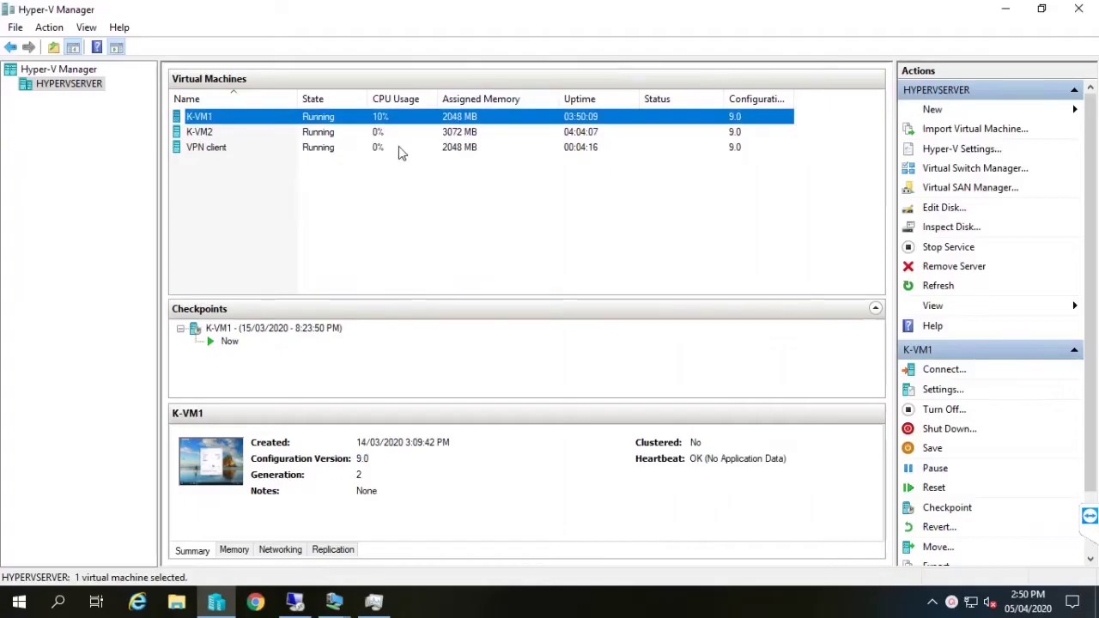
# Open a full-screen console connection to K-VM2
pyautogui.click(359, 134)
pyautogui.doubleClick(360, 135)
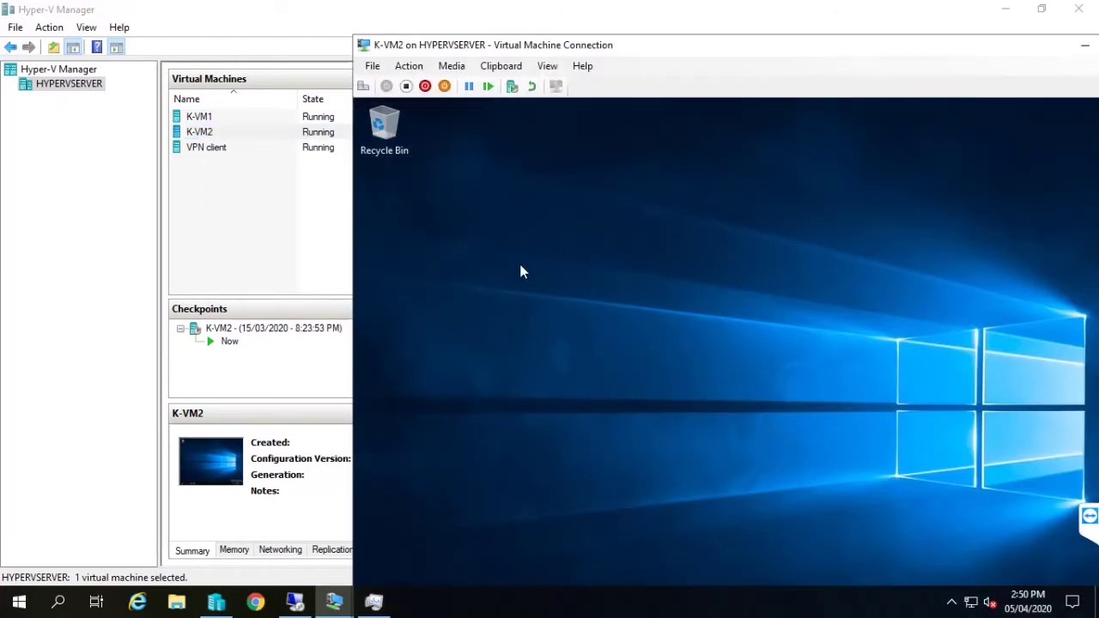
pyautogui.doubleClick(640, 43)
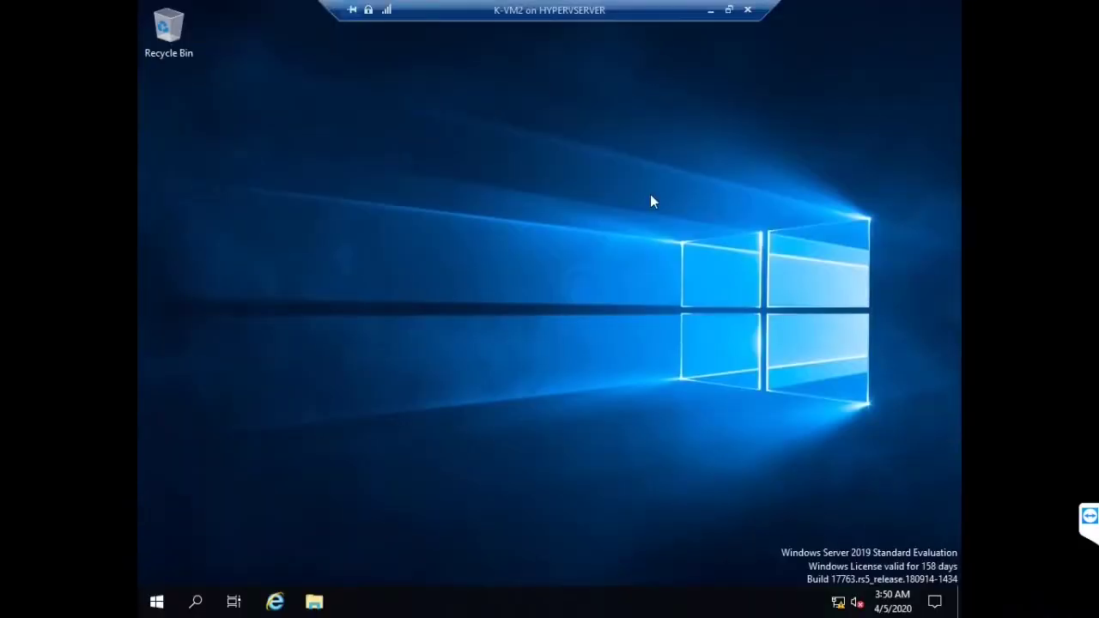
# Confirm K-VM2's Ethernet IPv4 is 192.168.50.2 with DNS 192.168.50.1, cancel, and minimize
pyautogui.press('super+r')
pyautogui.write('nc')
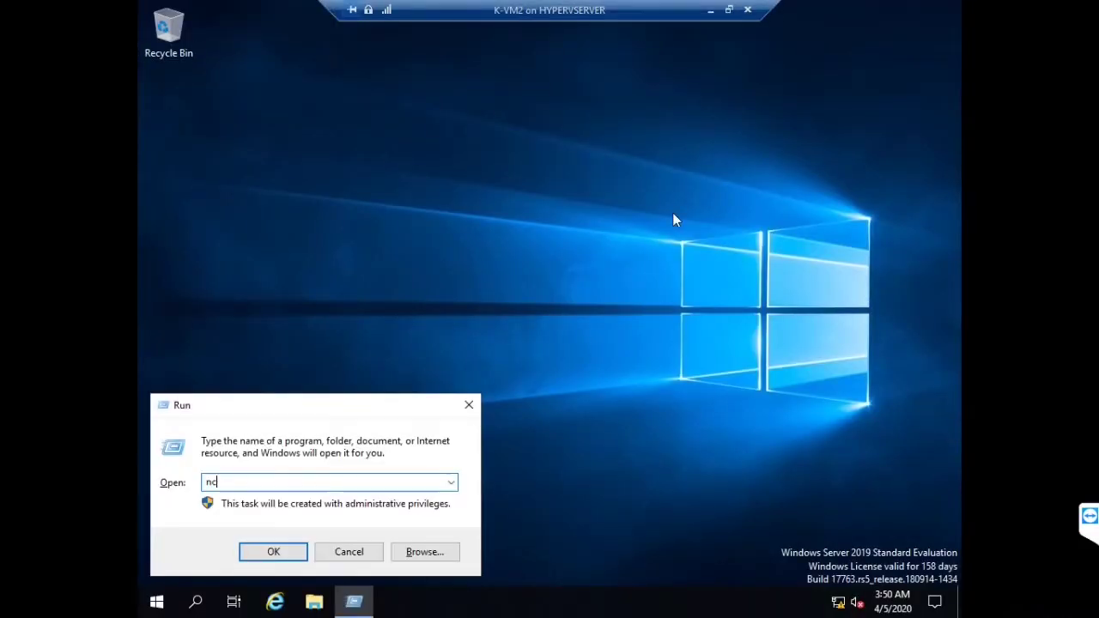
pyautogui.write('pa.cpl')
pyautogui.press('Return')
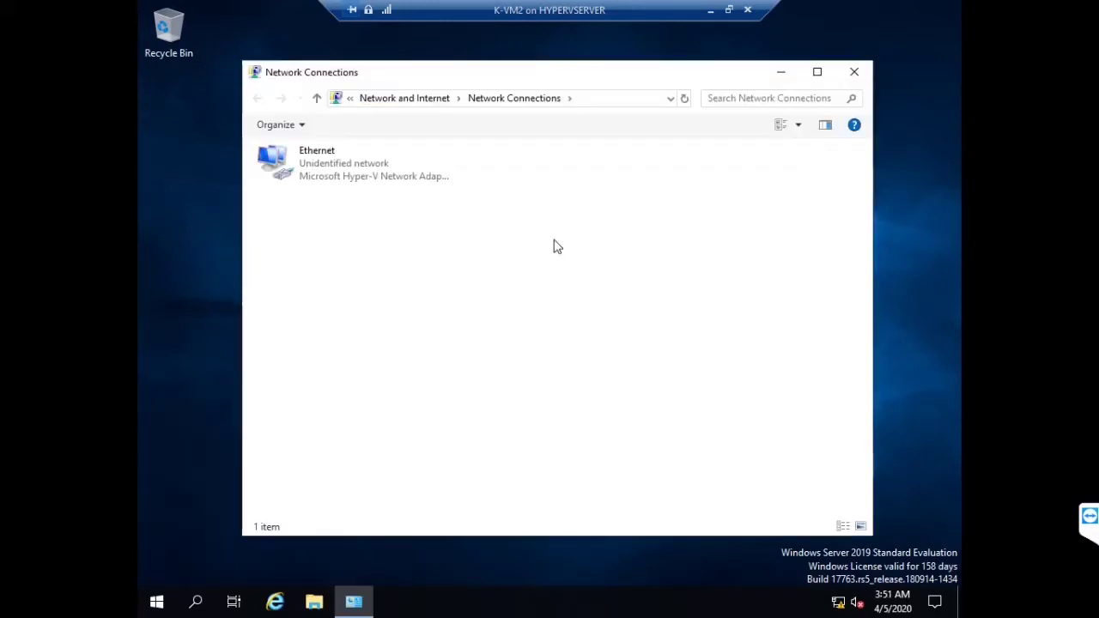
pyautogui.rightClick(333, 167)
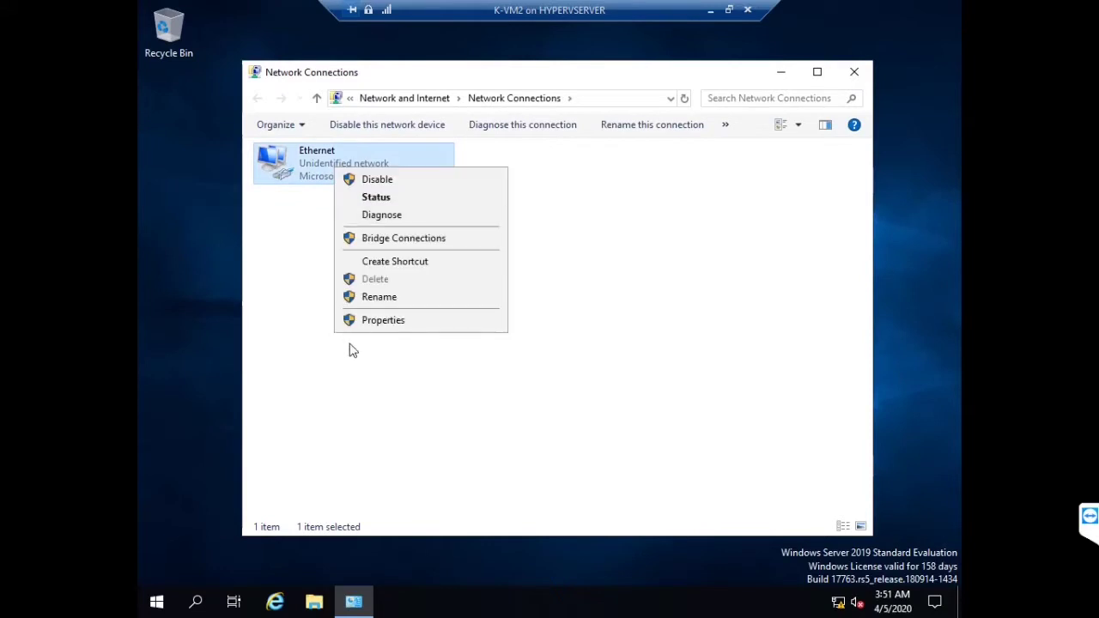
pyautogui.click(376, 322)
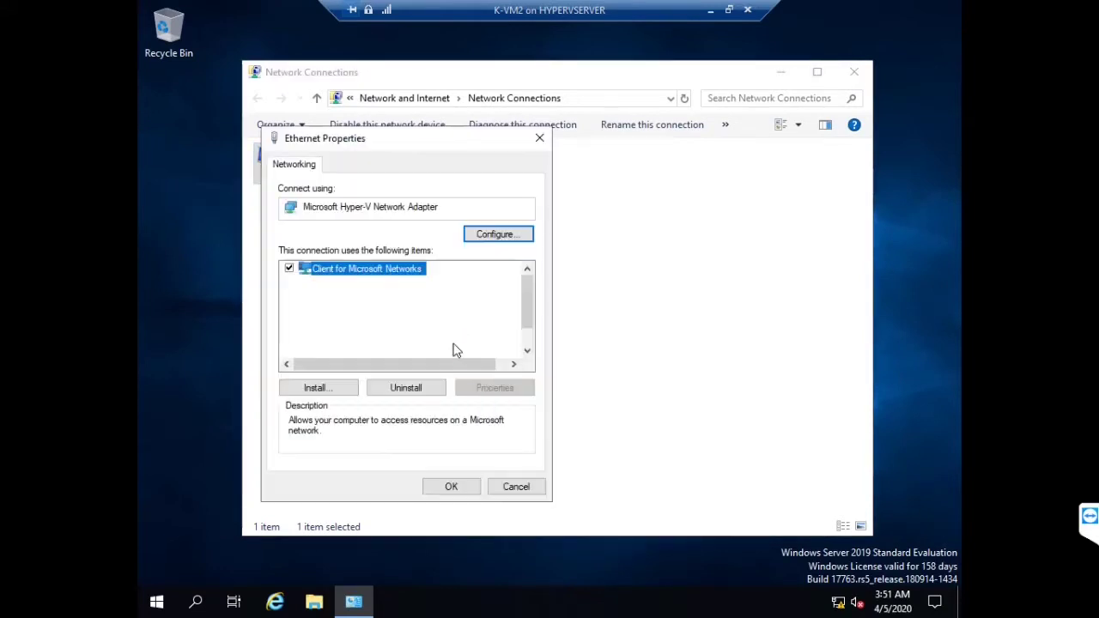
pyautogui.doubleClick(434, 310)
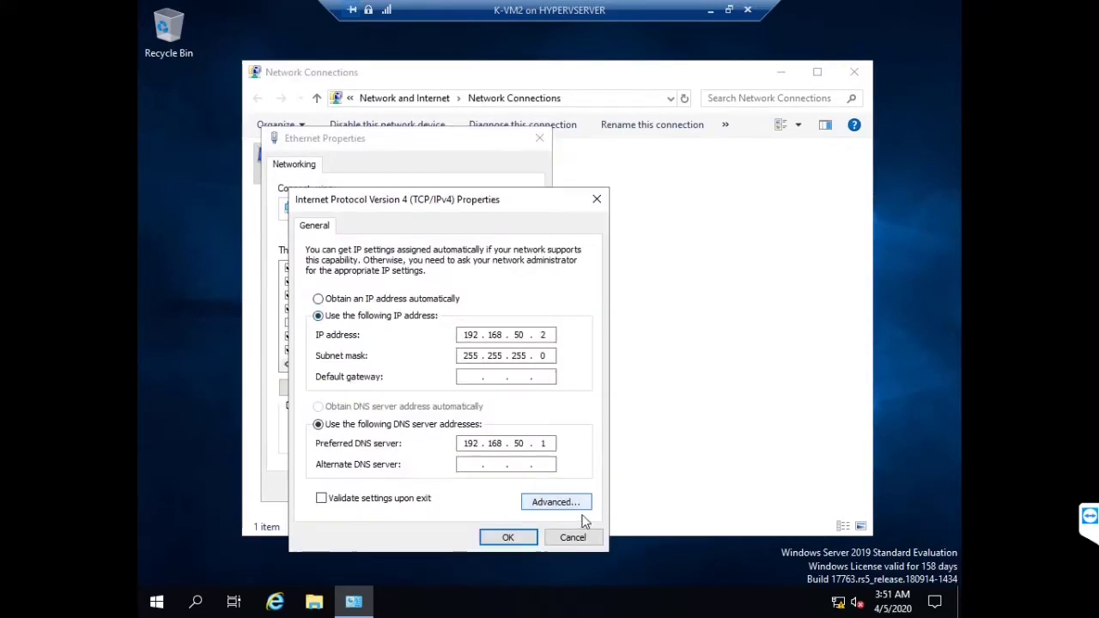
pyautogui.click(573, 538)
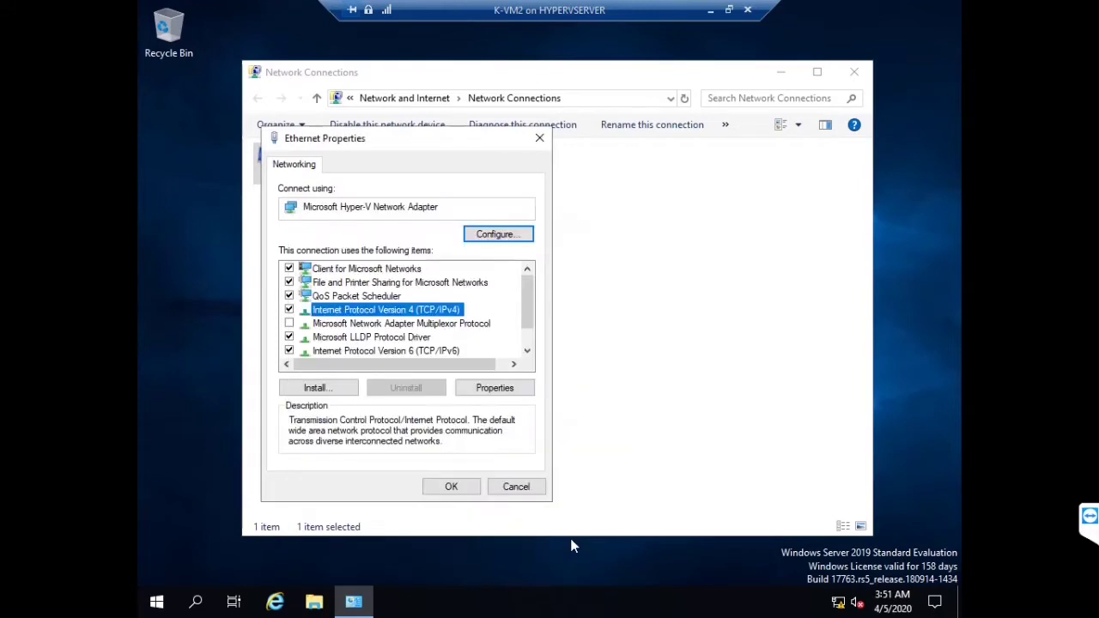
pyautogui.click(513, 483)
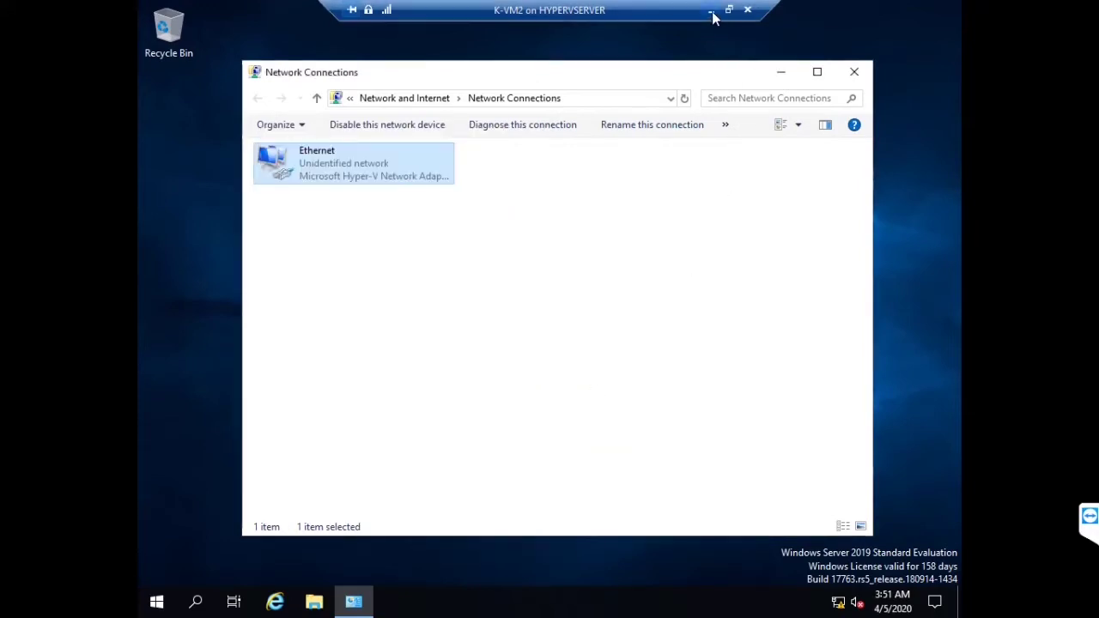
pyautogui.click(711, 10)
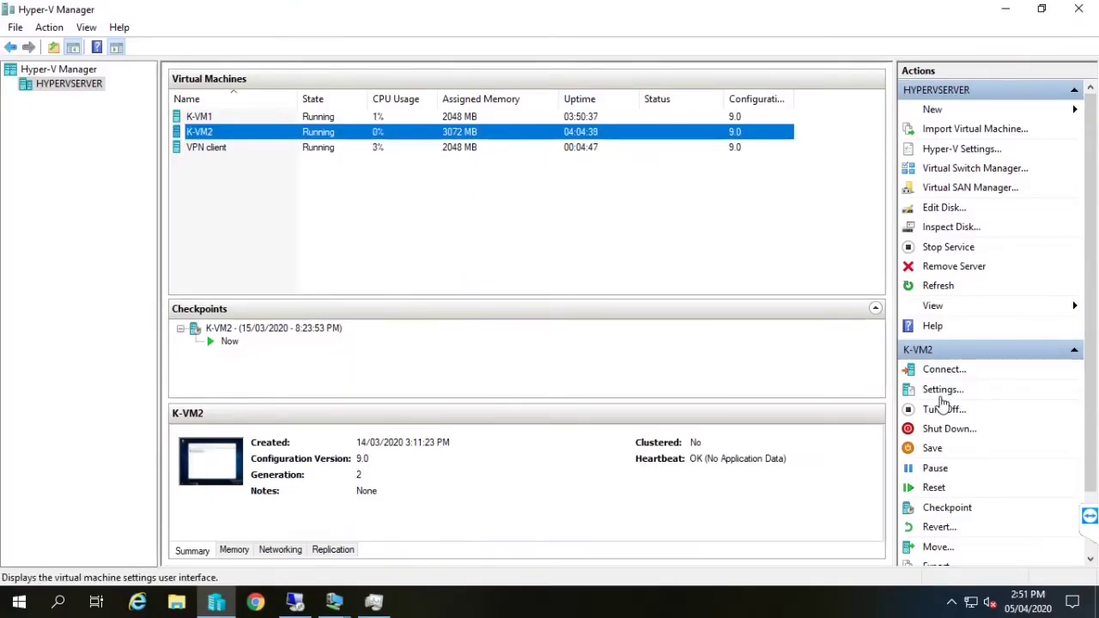
# Add a second network adapter to K-VM2 connected to the INT-SW01 virtual switch
pyautogui.click(942, 391)
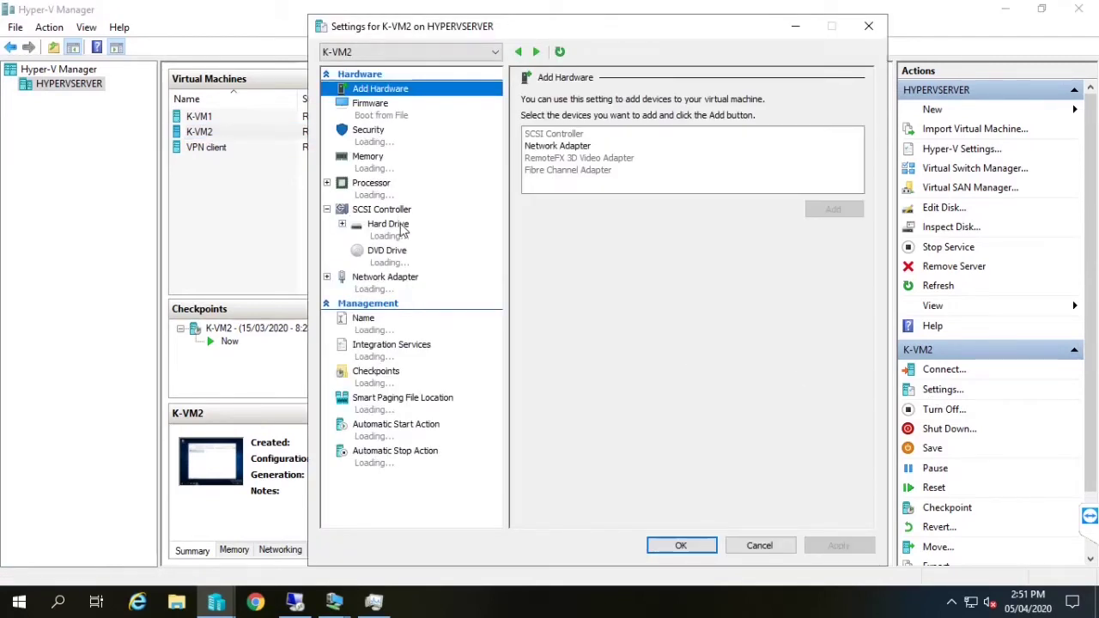
pyautogui.click(558, 146)
pyautogui.click(833, 209)
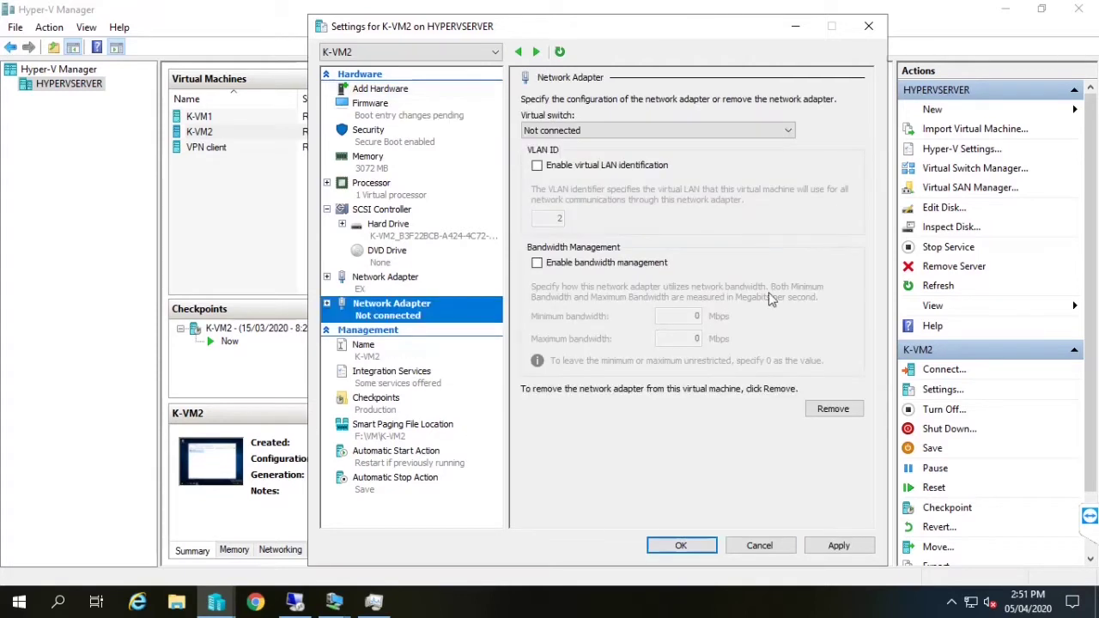
pyautogui.click(713, 131)
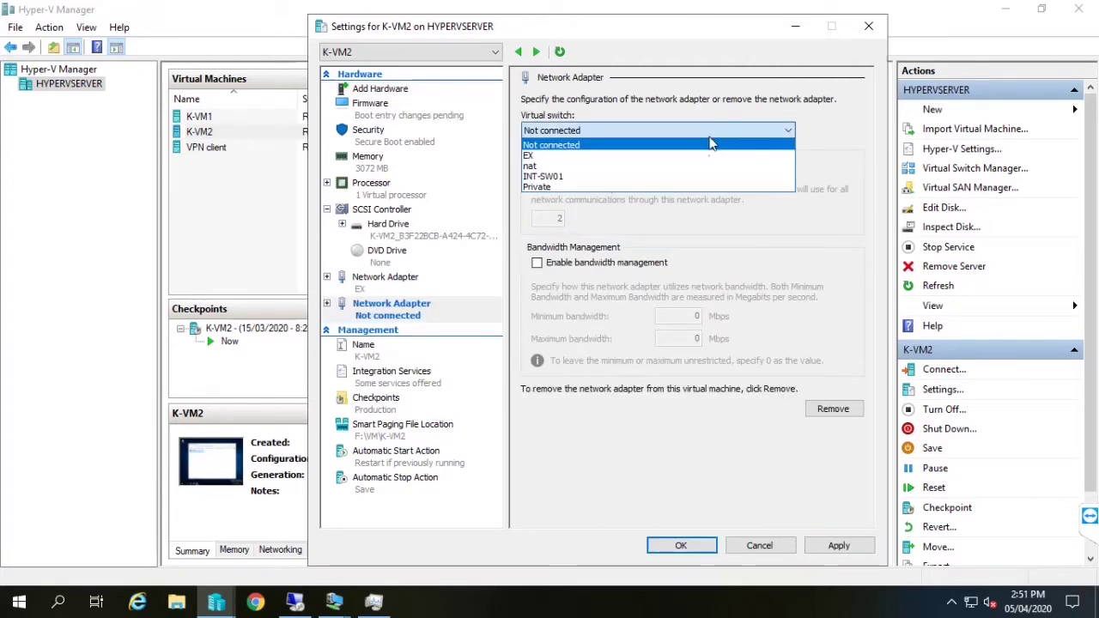
pyautogui.click(628, 178)
pyautogui.click(822, 549)
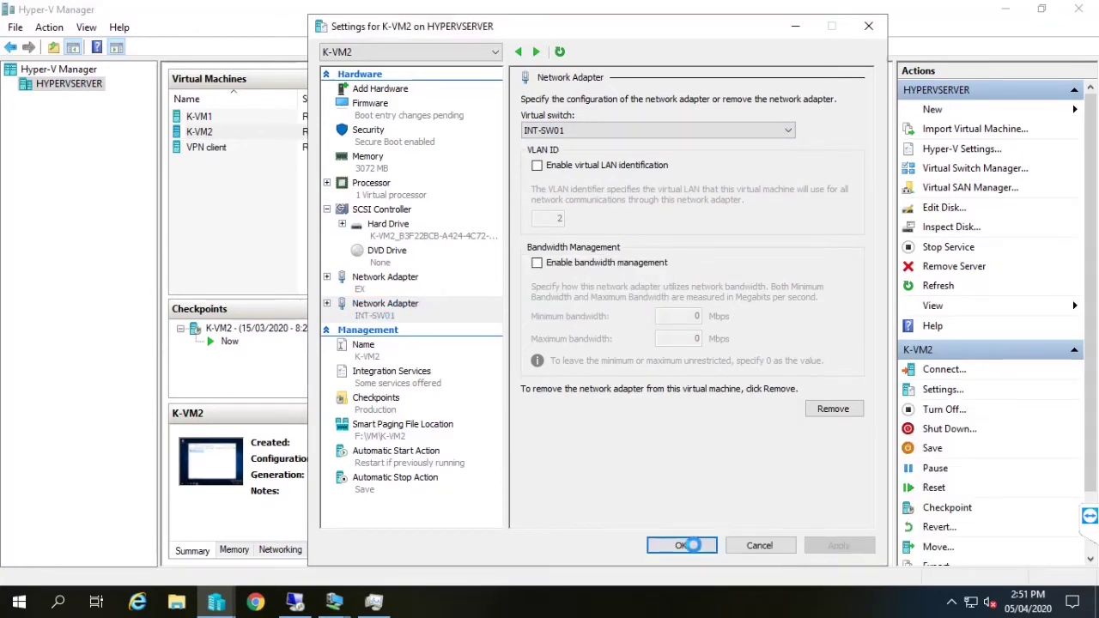
pyautogui.click(694, 545)
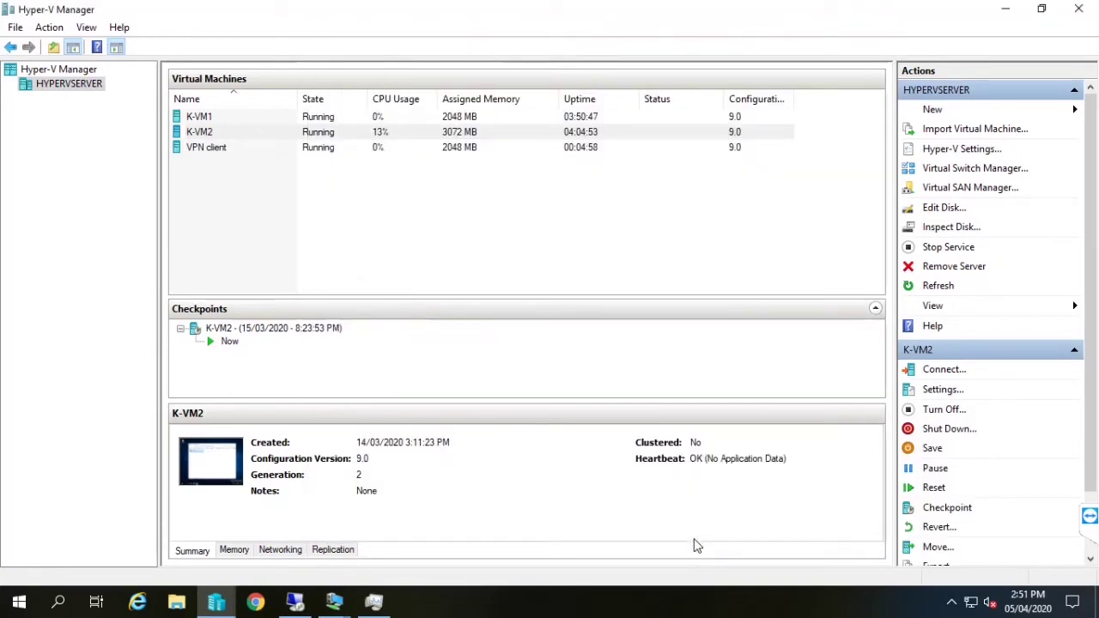
# Open the VPN client console full-screen, then return and connect to K-VM2
pyautogui.click(238, 147)
pyautogui.doubleClick(237, 148)
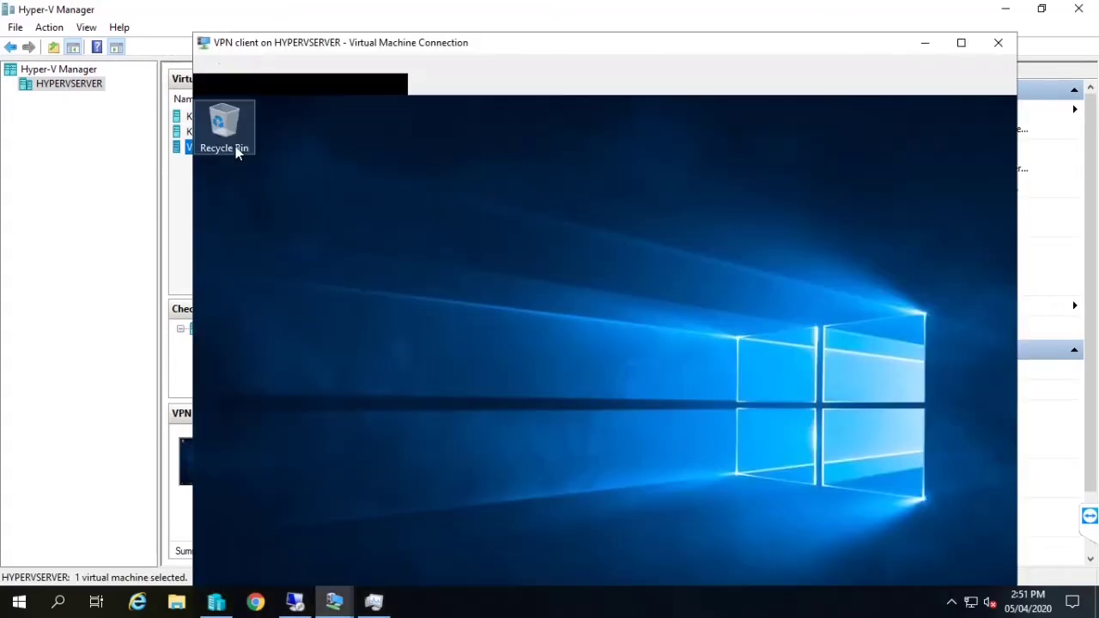
pyautogui.click(961, 42)
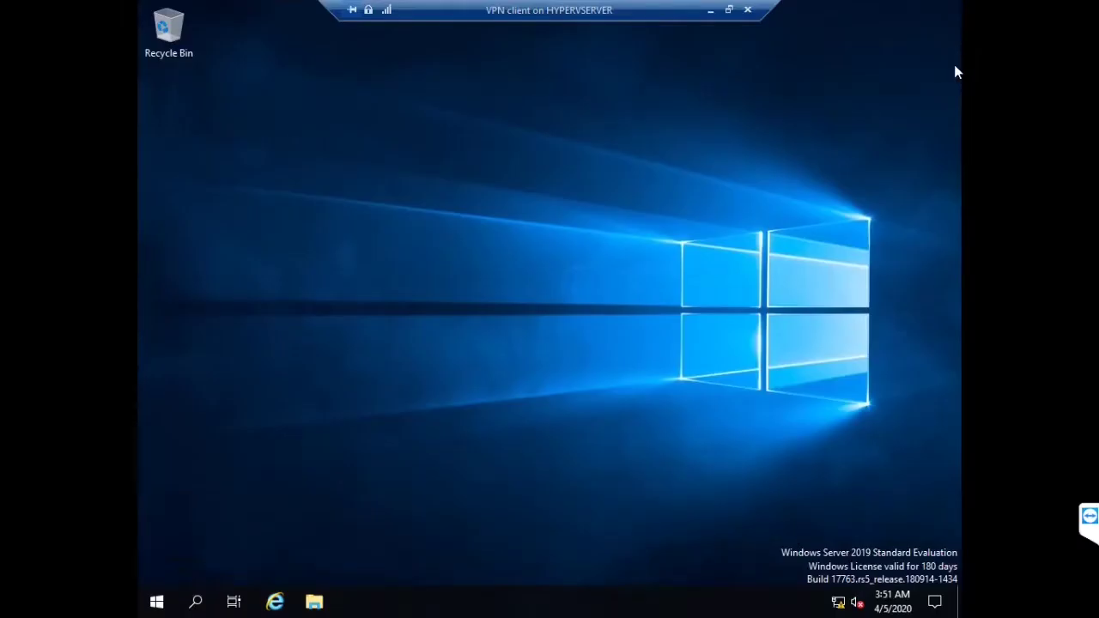
pyautogui.click(707, 9)
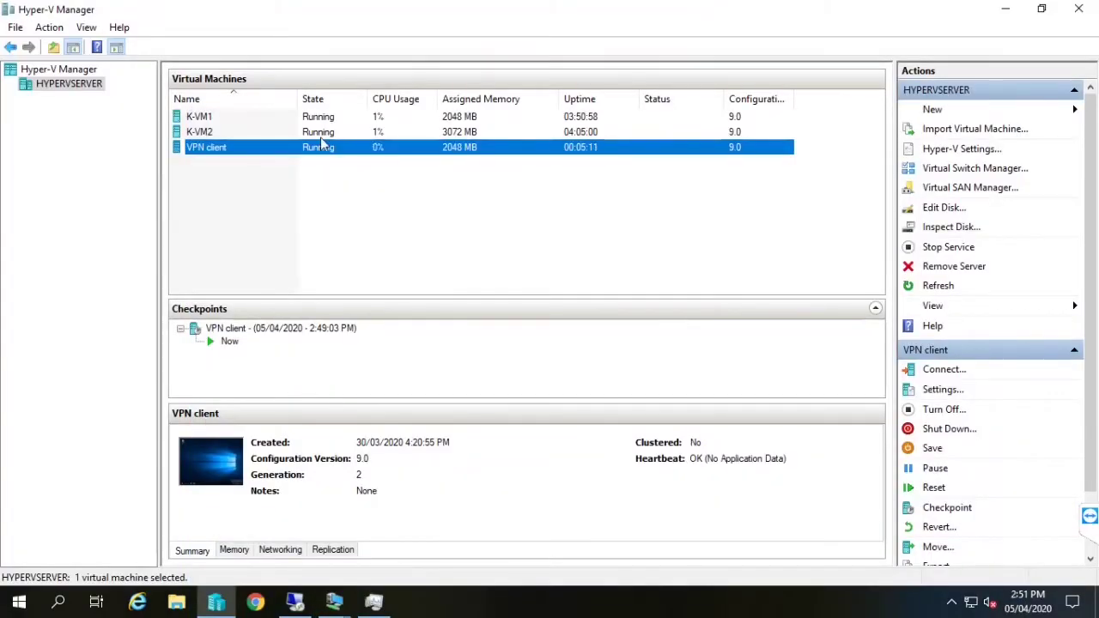
pyautogui.doubleClick(322, 135)
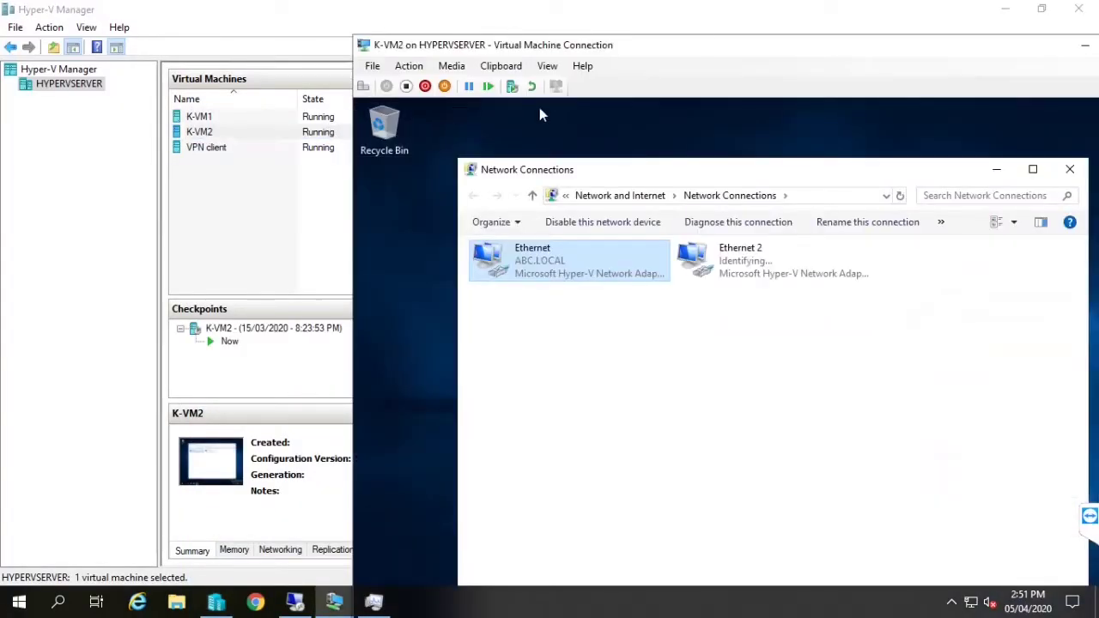
# Give K-VM2's Ethernet 2 the static address 2.2.2.1 with mask 255.0.0.0
pyautogui.rightClick(745, 258)
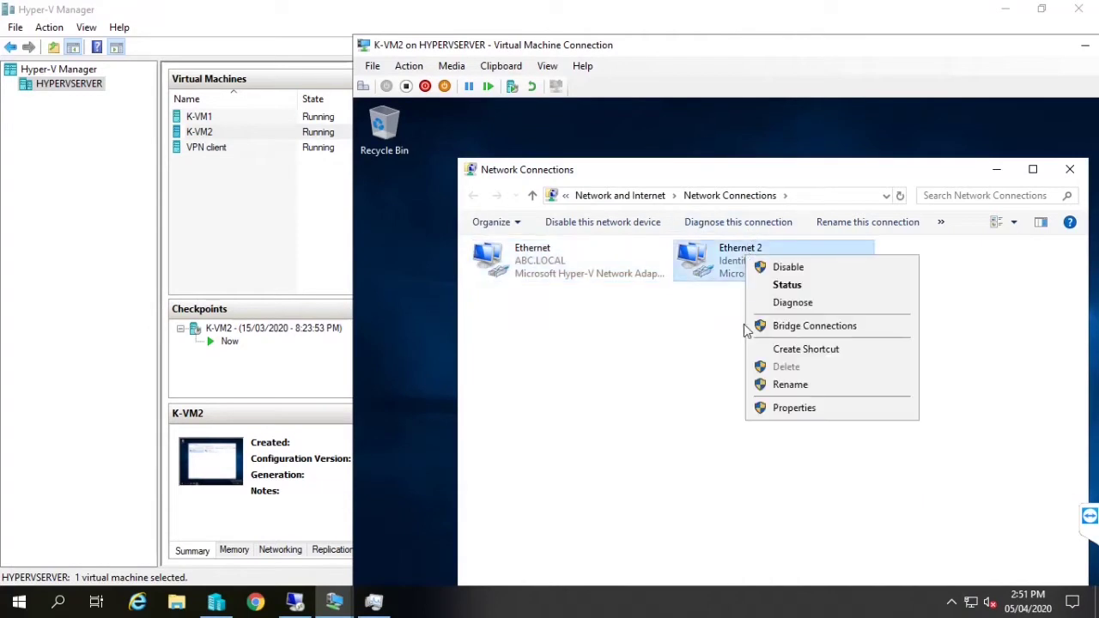
pyautogui.click(782, 407)
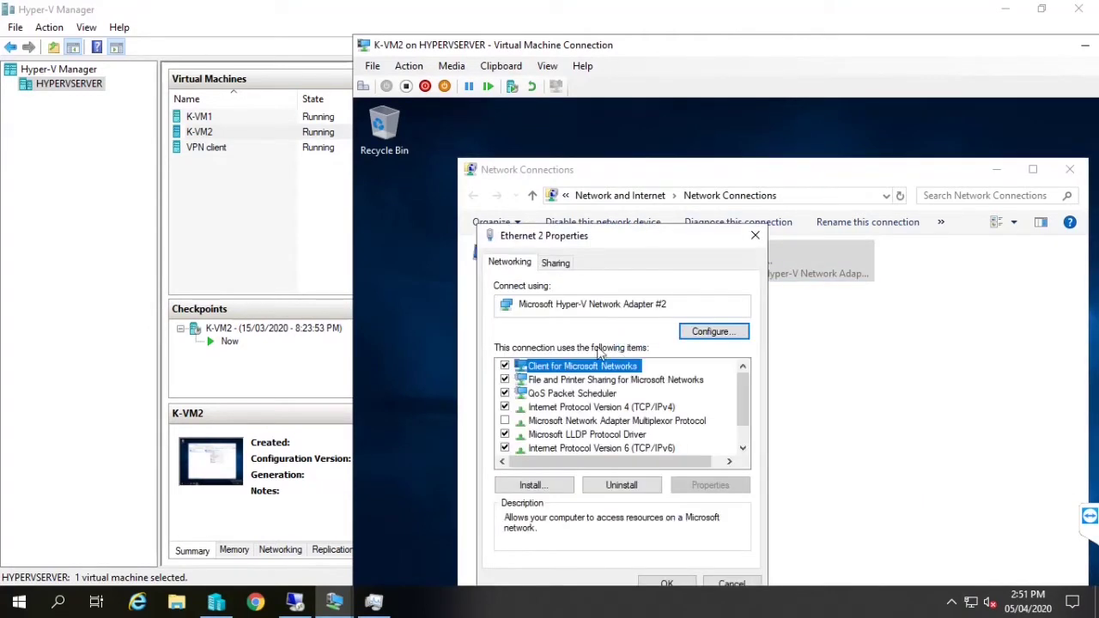
pyautogui.doubleClick(634, 407)
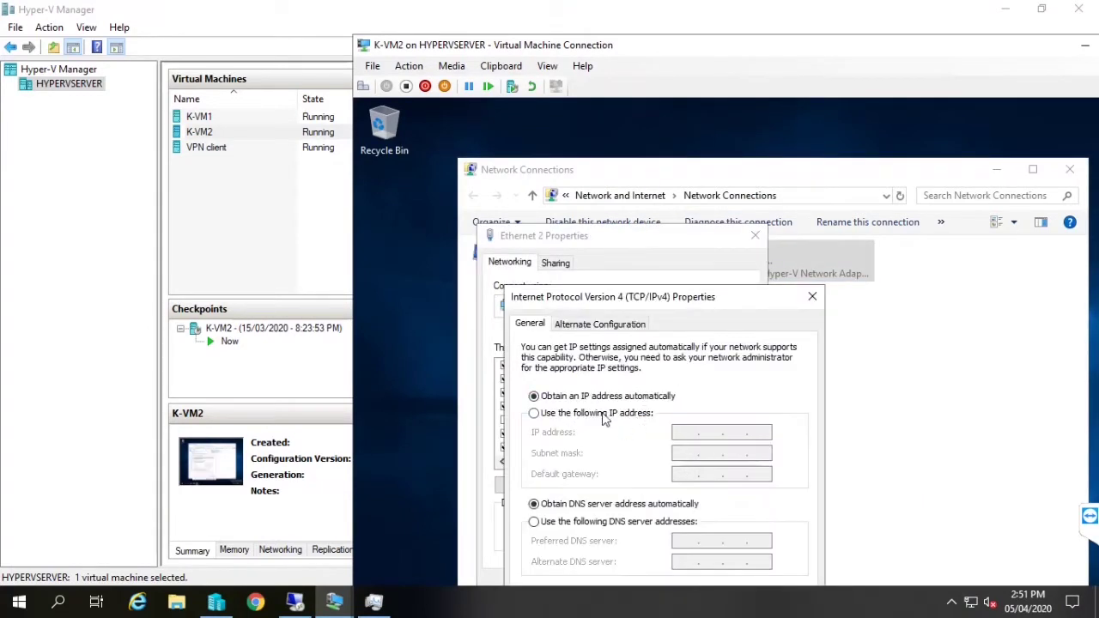
pyautogui.click(604, 415)
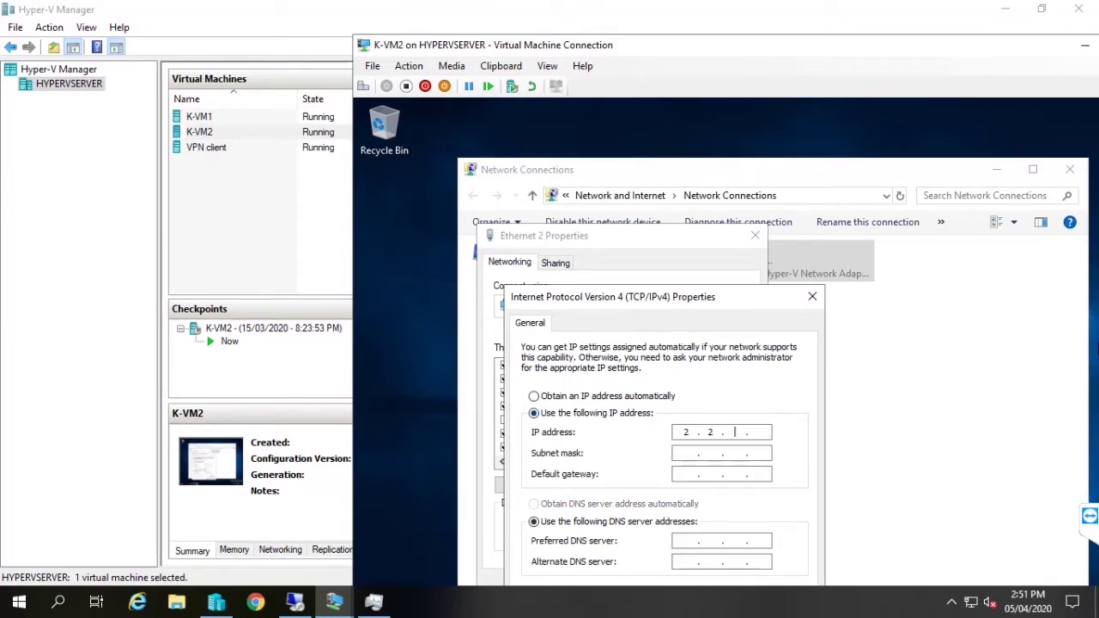
pyautogui.write('2.2.2.1')
pyautogui.press('Tab')
pyautogui.press('Tab')
pyautogui.press('Tab')
pyautogui.press('Tab')
pyautogui.doubleClick(902, 46)
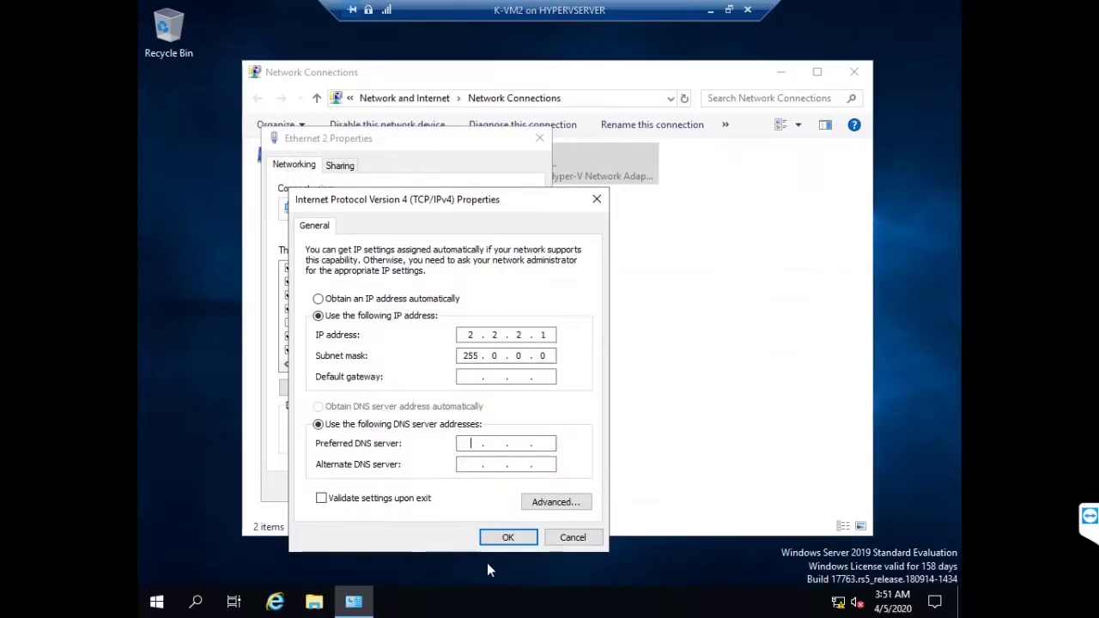
pyautogui.click(504, 533)
pyautogui.click(455, 487)
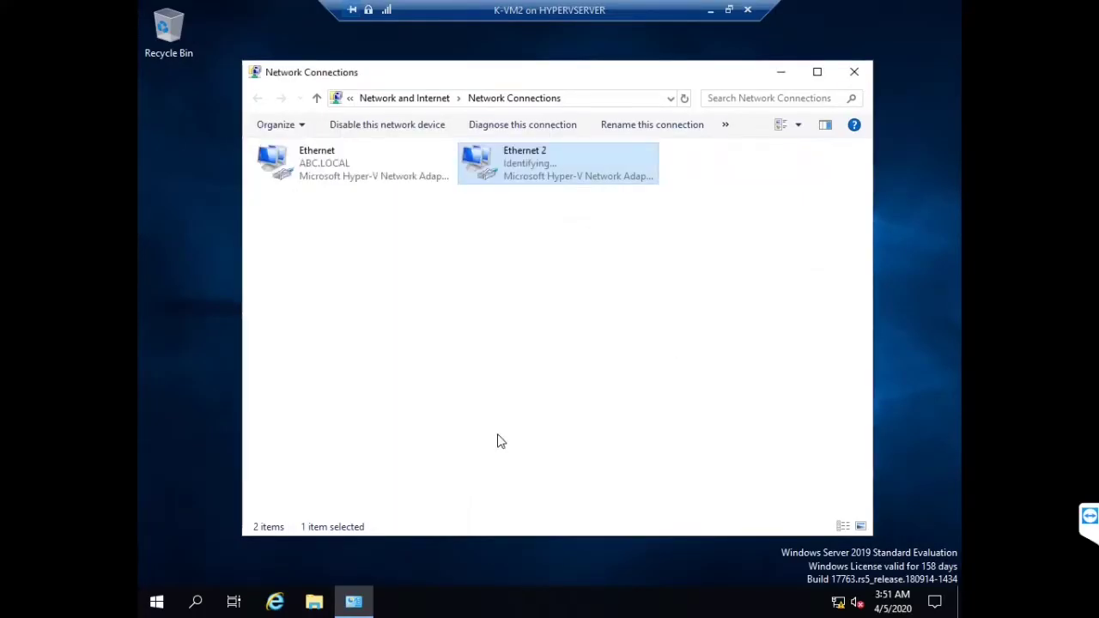
# Rename Ethernet 2 to 'public' and Ethernet to 'private', then close Network Connections
pyautogui.click(536, 151)
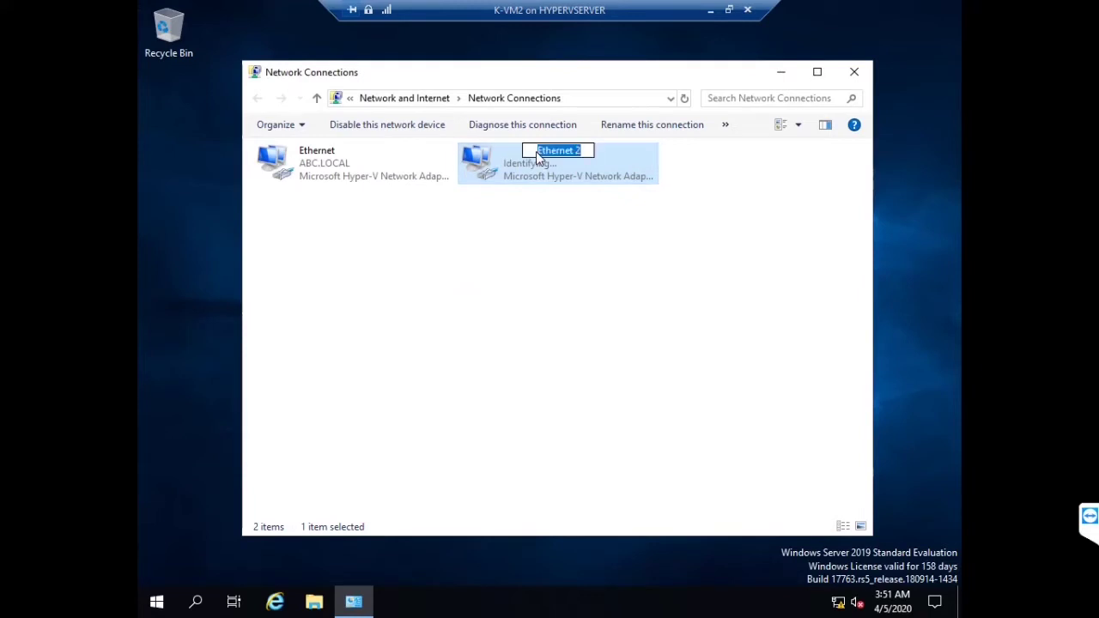
pyautogui.write('public')
pyautogui.click(395, 225)
pyautogui.click(324, 164)
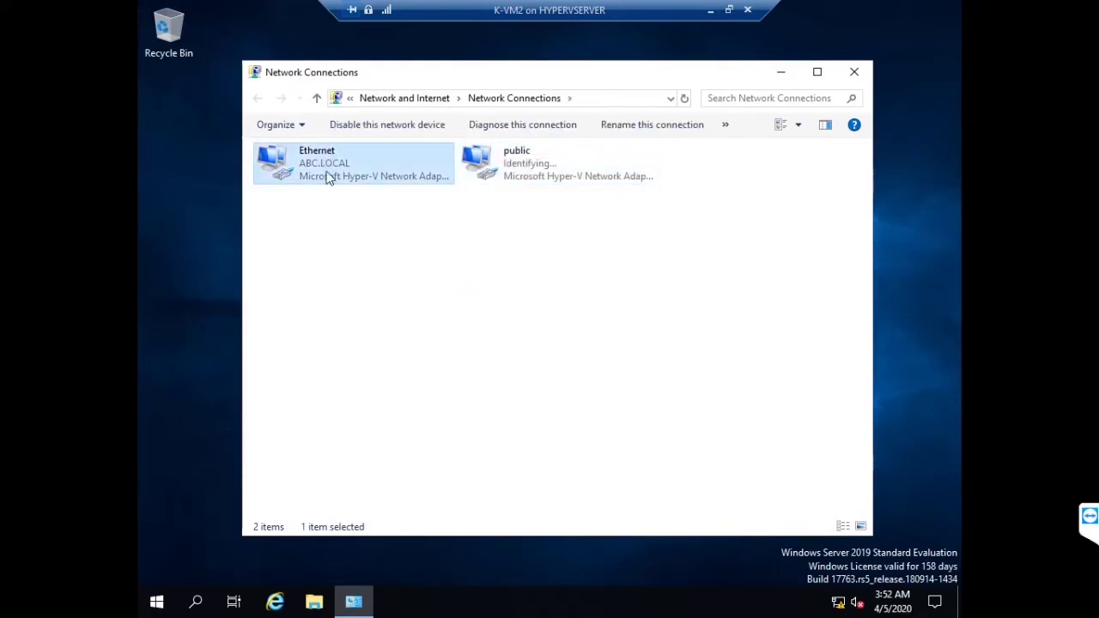
pyautogui.press('F2')
pyautogui.write('priva')
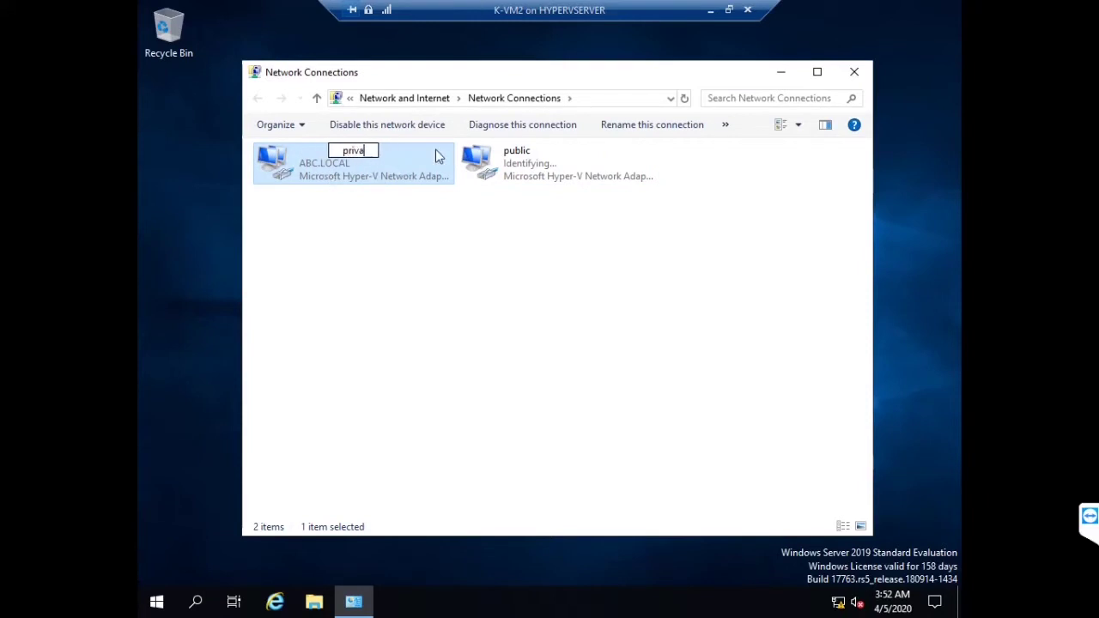
pyautogui.write('te')
pyautogui.click(343, 286)
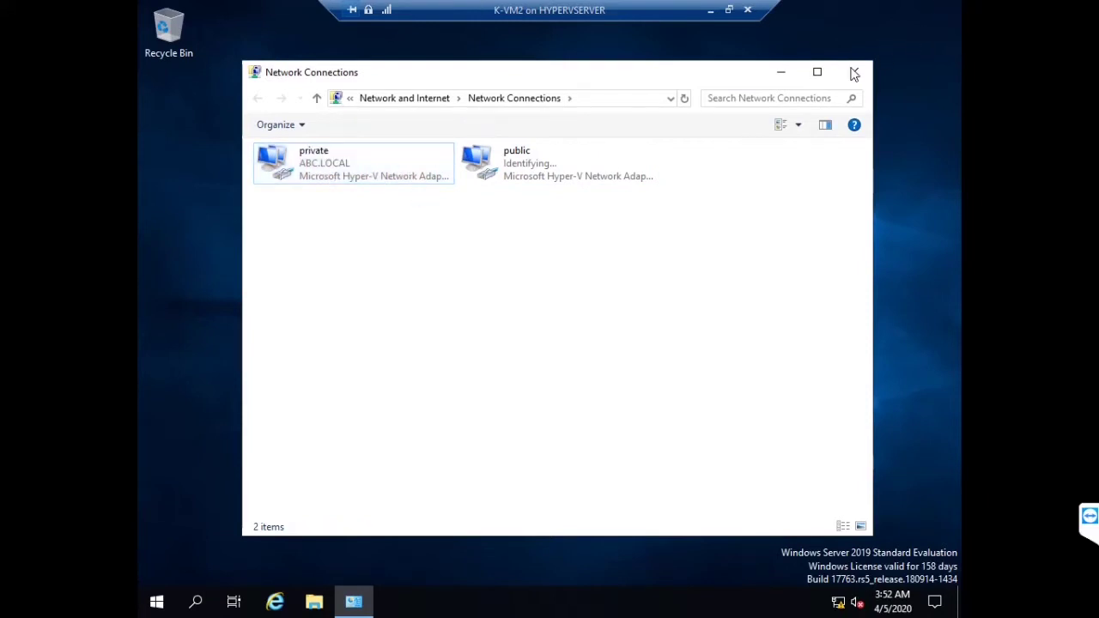
pyautogui.click(854, 73)
pyautogui.click(711, 10)
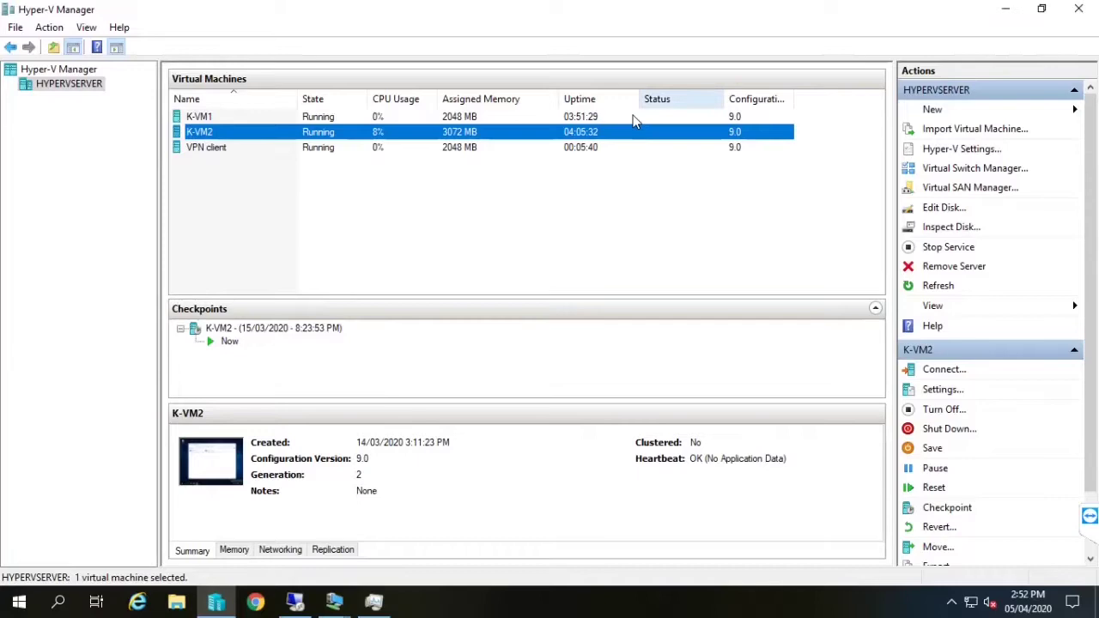
pyautogui.doubleClick(373, 148)
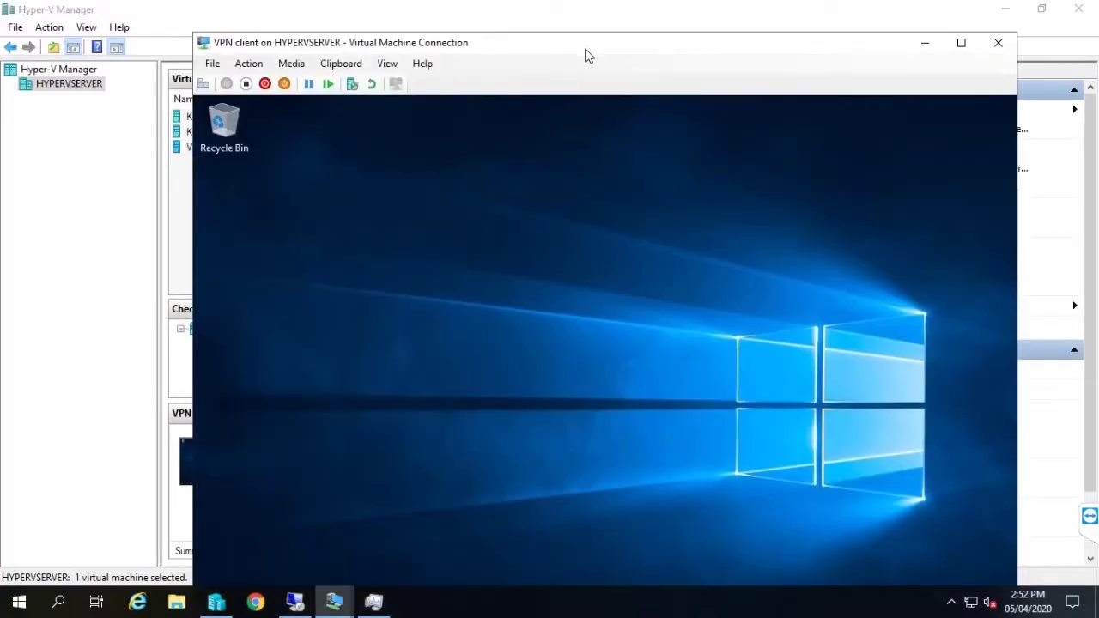
# Maximize the VPN client console and open its Ethernet adapter properties via ncpa.cpl
pyautogui.doubleClick(586, 48)
pyautogui.press('super+r')
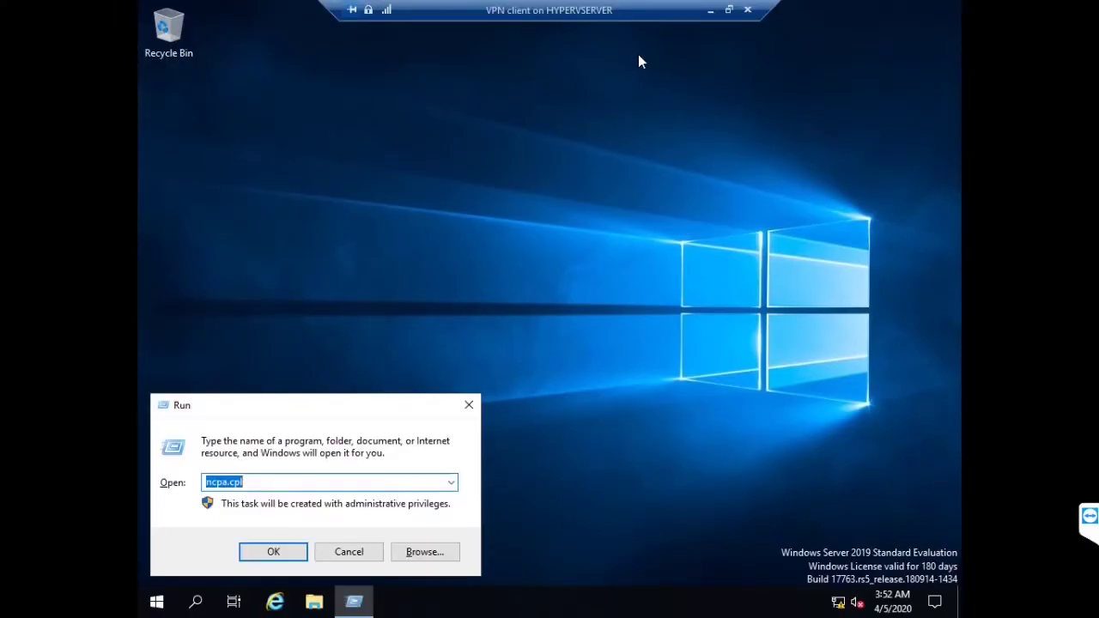
pyautogui.write('n')
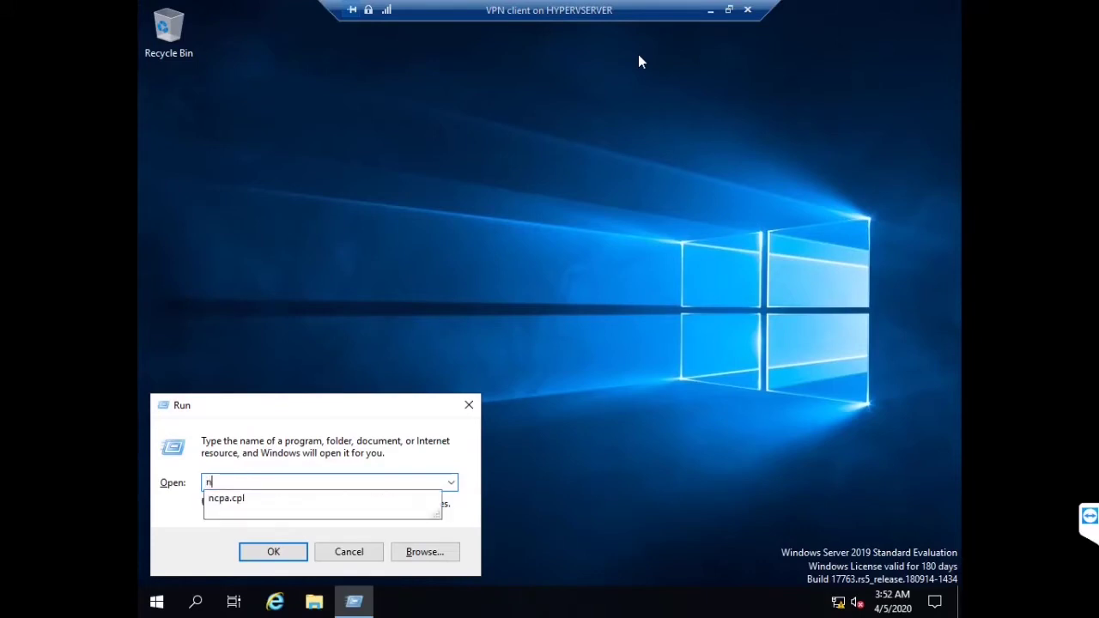
pyautogui.write('cpa.cpl')
pyautogui.press('Return')
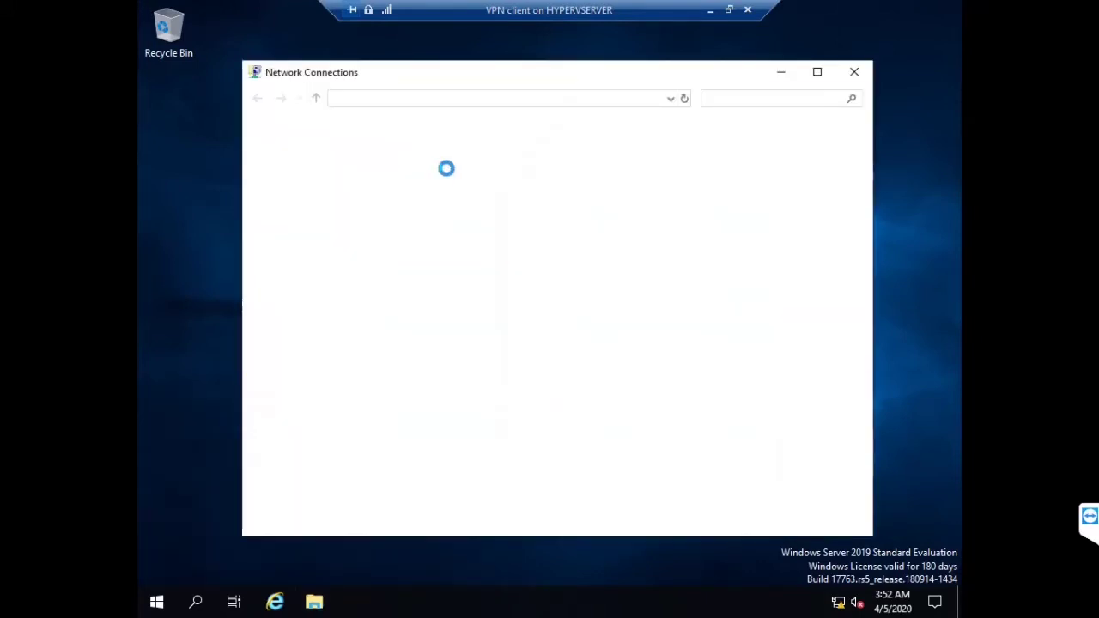
pyautogui.click(341, 162)
pyautogui.rightClick(337, 156)
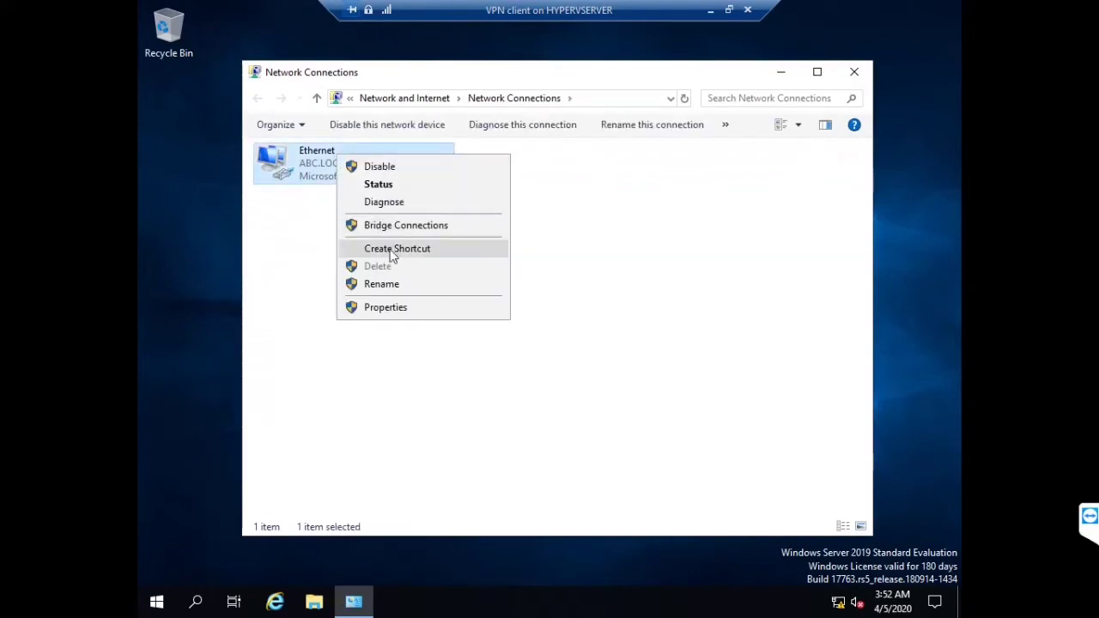
pyautogui.click(410, 308)
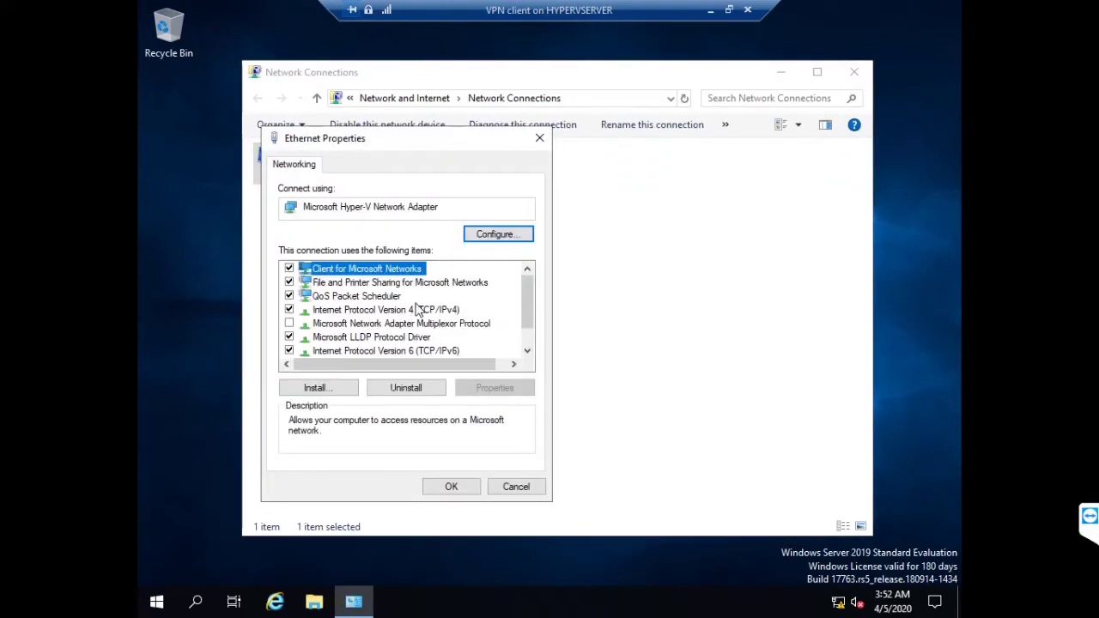
# Change the client's IPv4 from 192.168.50.3 to 2.2.2.2 with mask 255.0.0.0, then minimize
pyautogui.click(417, 311)
pyautogui.doubleClick(420, 310)
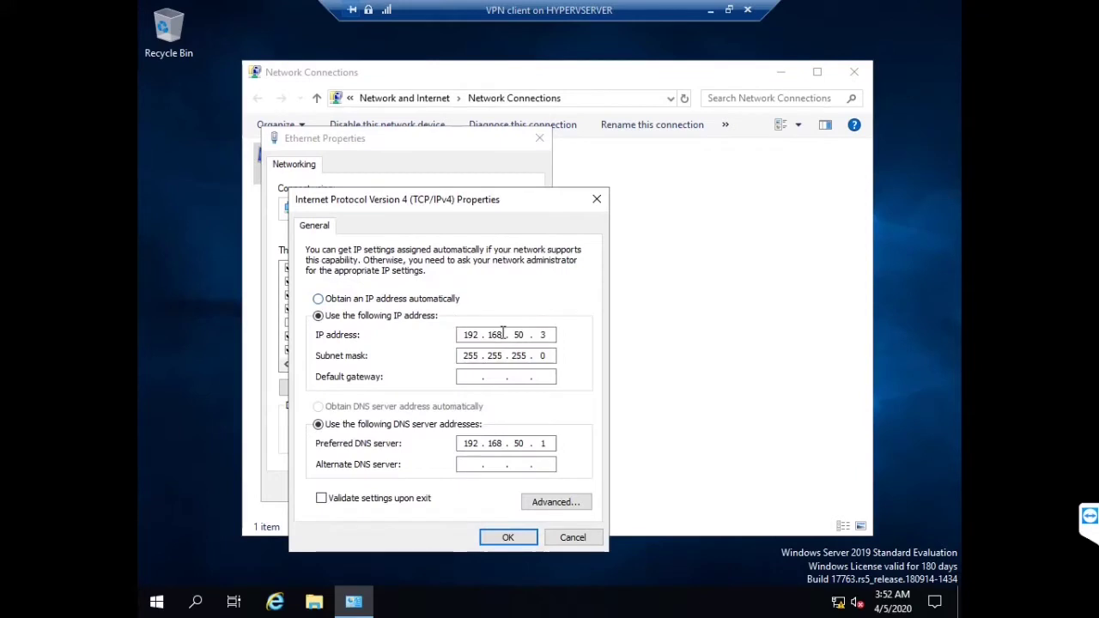
pyautogui.click(405, 298)
pyautogui.click(395, 318)
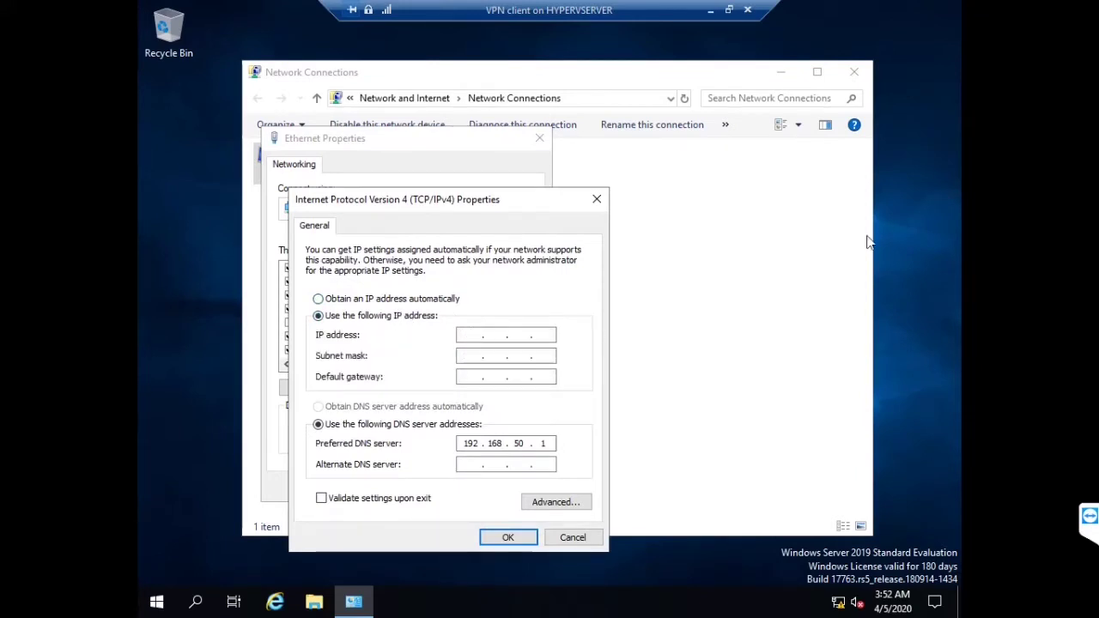
pyautogui.press('Tab')
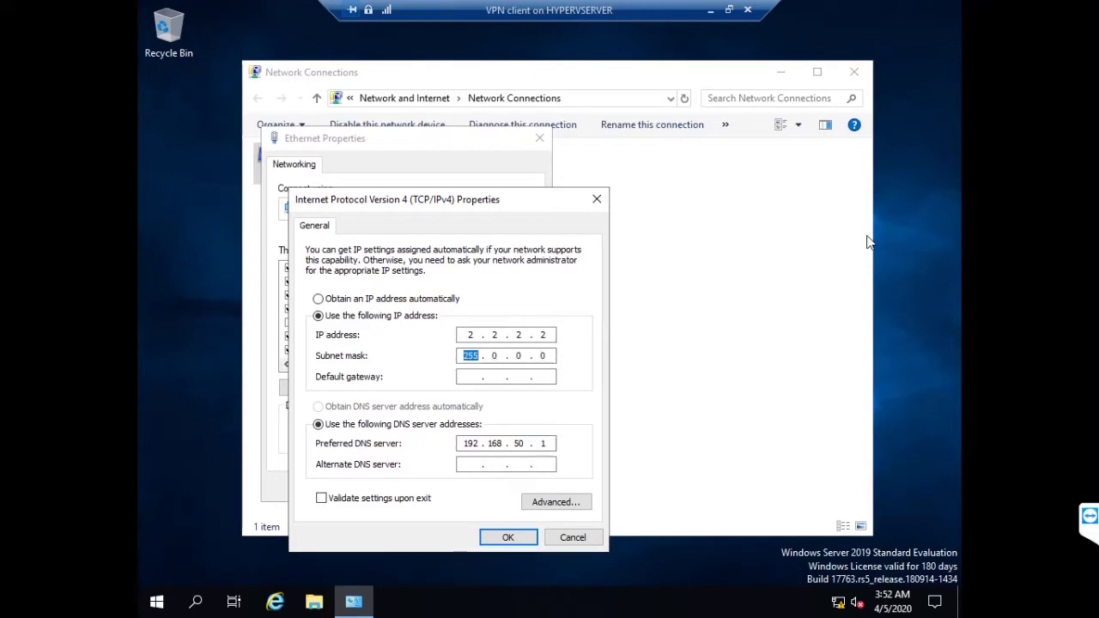
pyautogui.press('Tab')
pyautogui.click(508, 537)
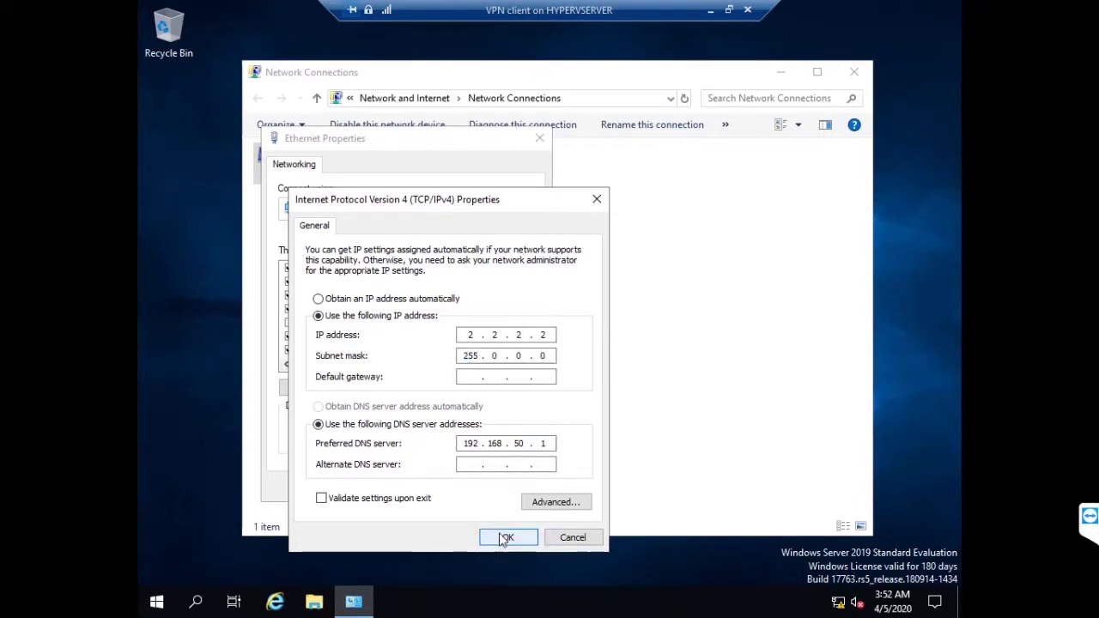
pyautogui.click(446, 489)
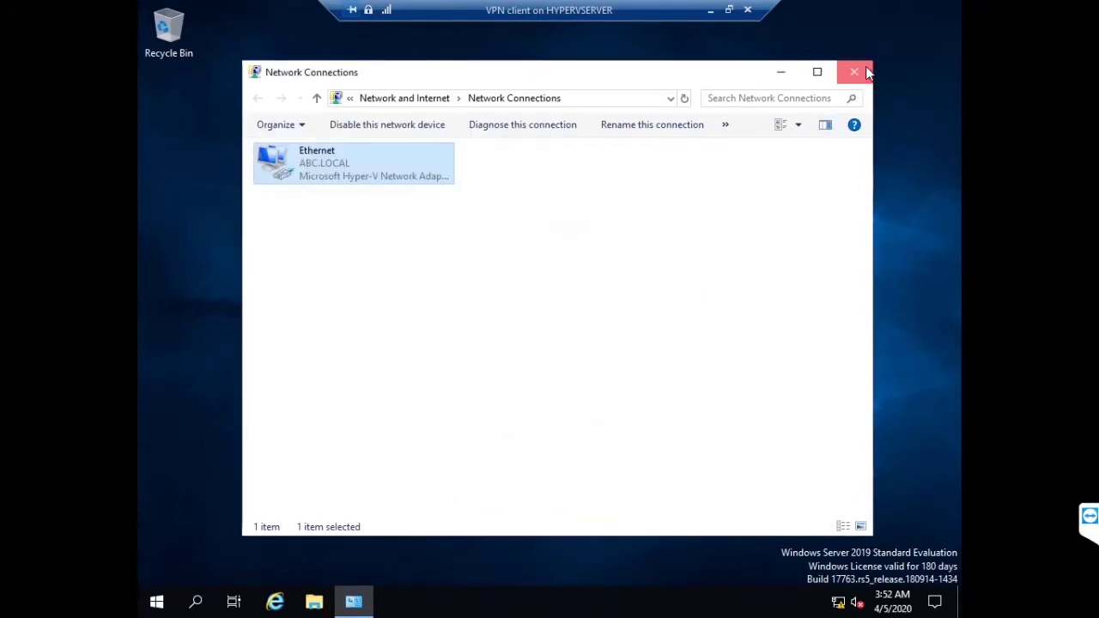
pyautogui.click(854, 71)
pyautogui.click(711, 11)
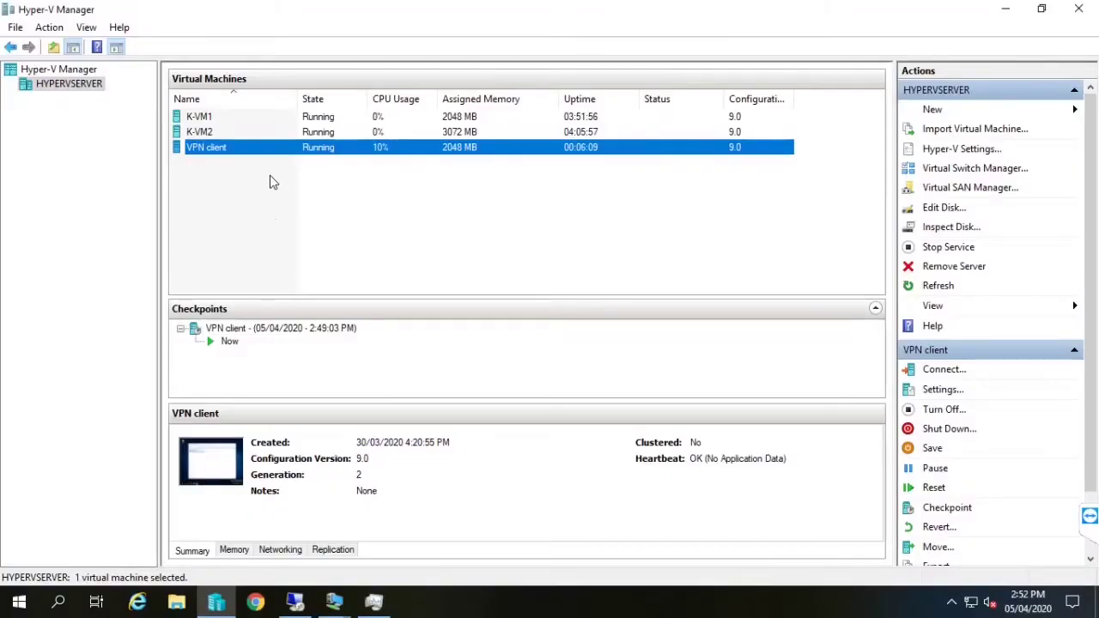
# Check which virtual switch K-VM2's second network adapter uses, closing settings unchanged
pyautogui.click(572, 131)
pyautogui.click(948, 391)
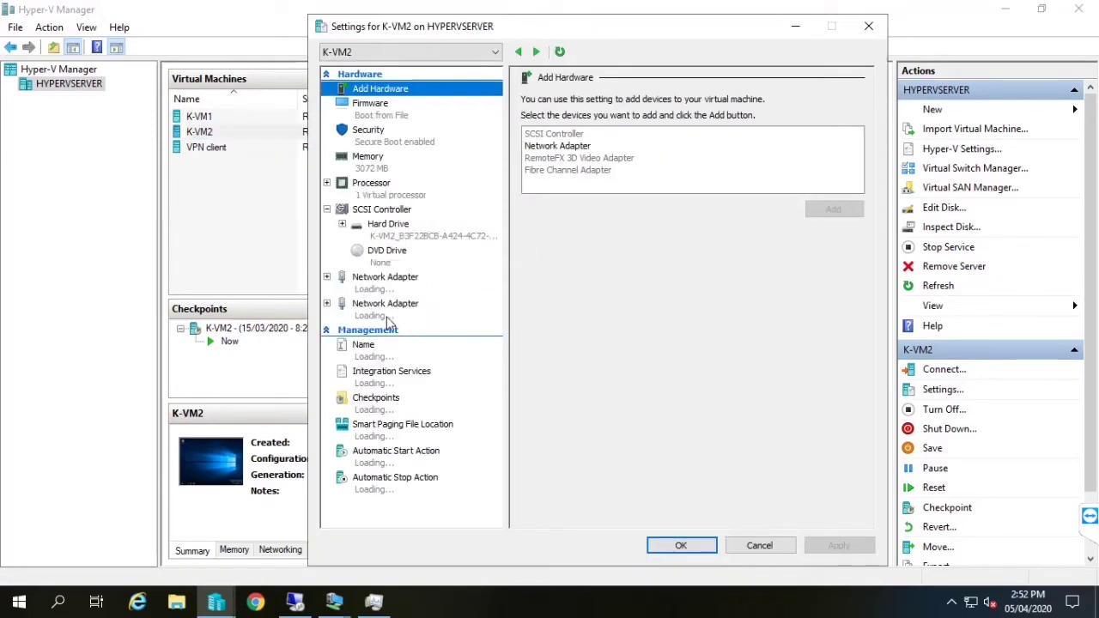
pyautogui.click(388, 319)
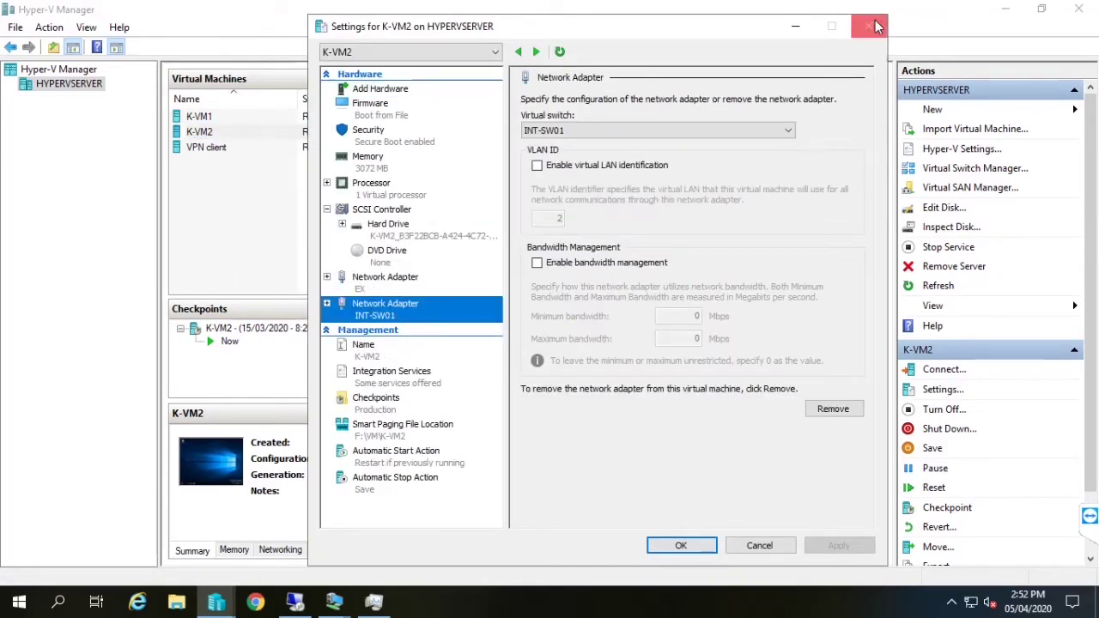
pyautogui.click(868, 25)
pyautogui.click(303, 163)
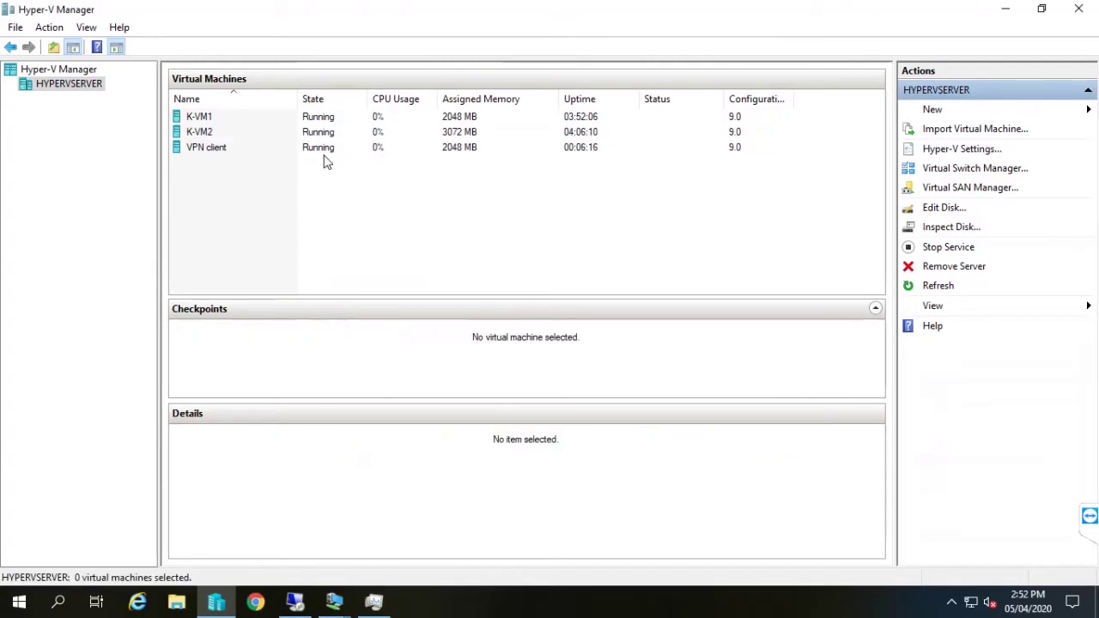
# Connect the VPN client VM's network adapter to INT-SW01 instead of EX and apply
pyautogui.click(306, 147)
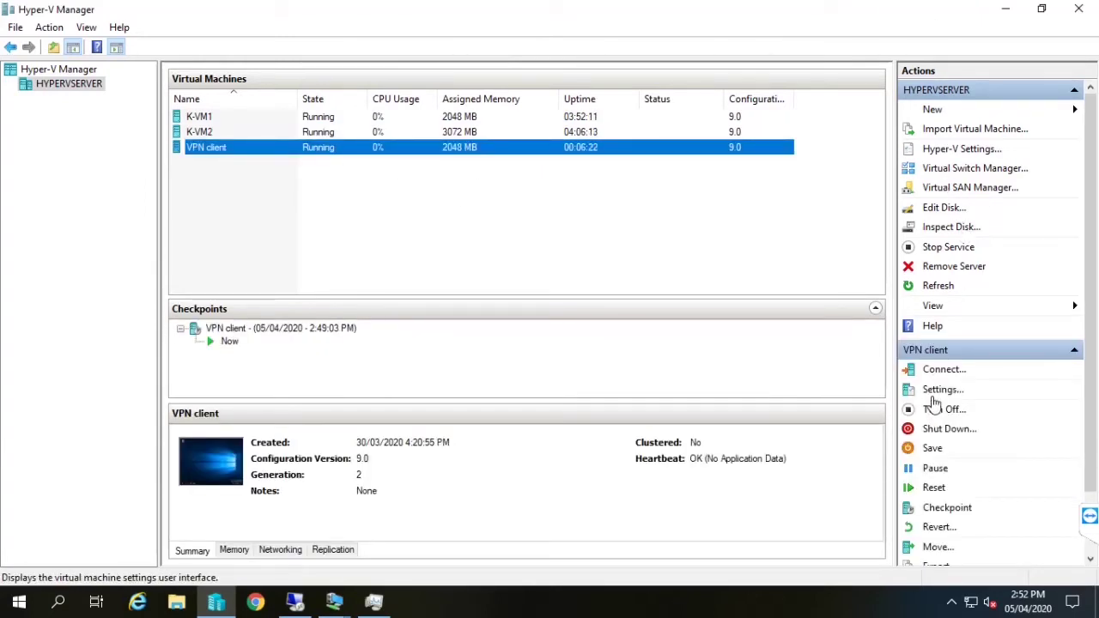
pyautogui.click(936, 390)
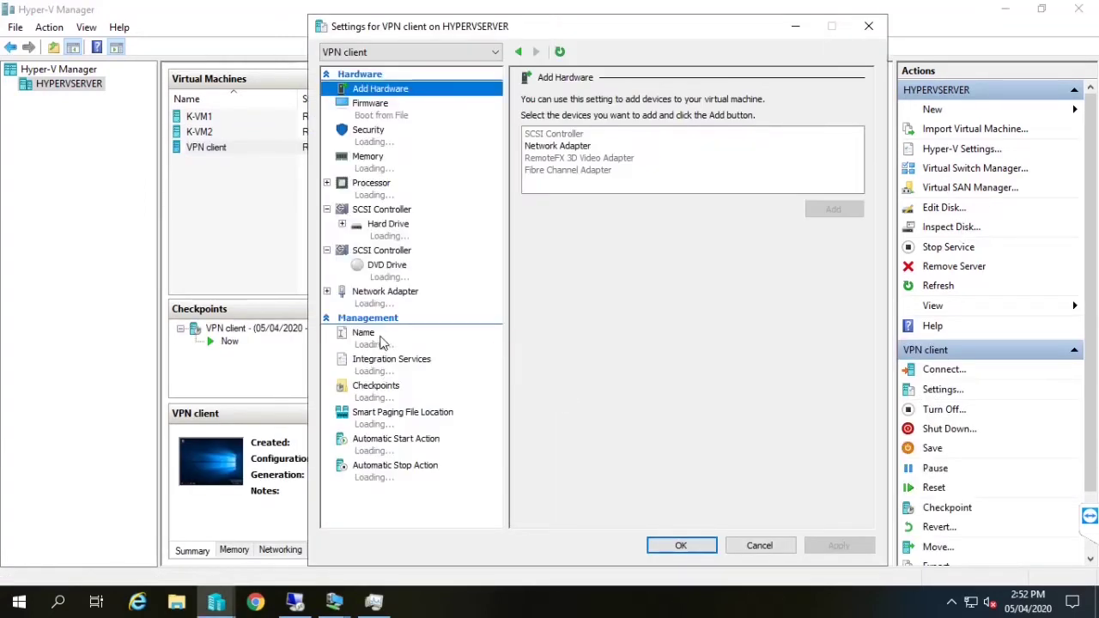
pyautogui.click(384, 292)
pyautogui.click(602, 131)
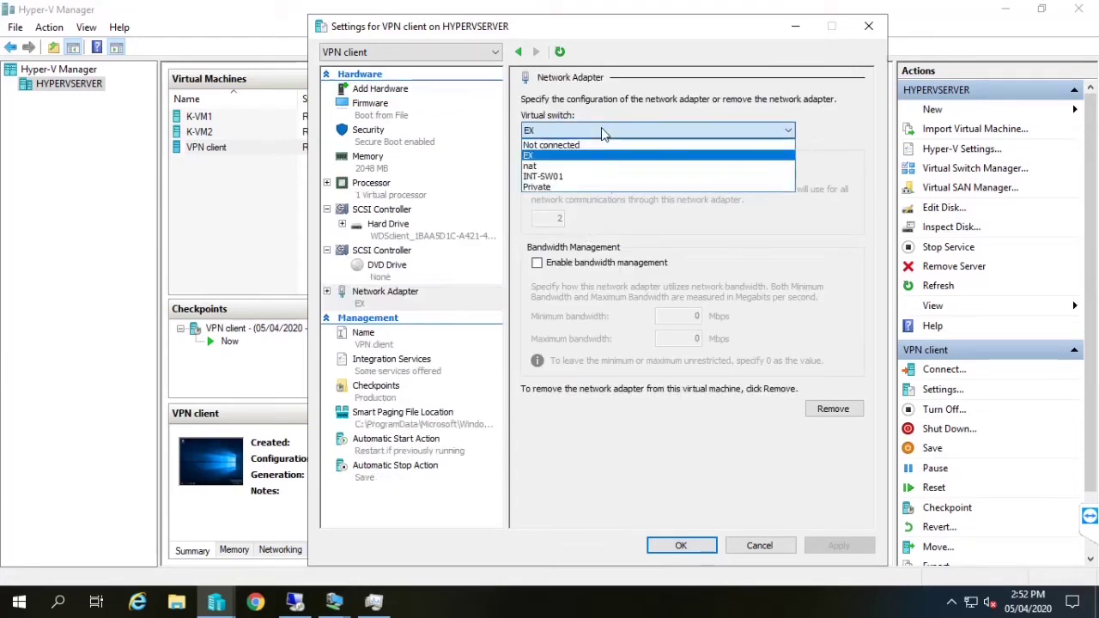
pyautogui.click(567, 177)
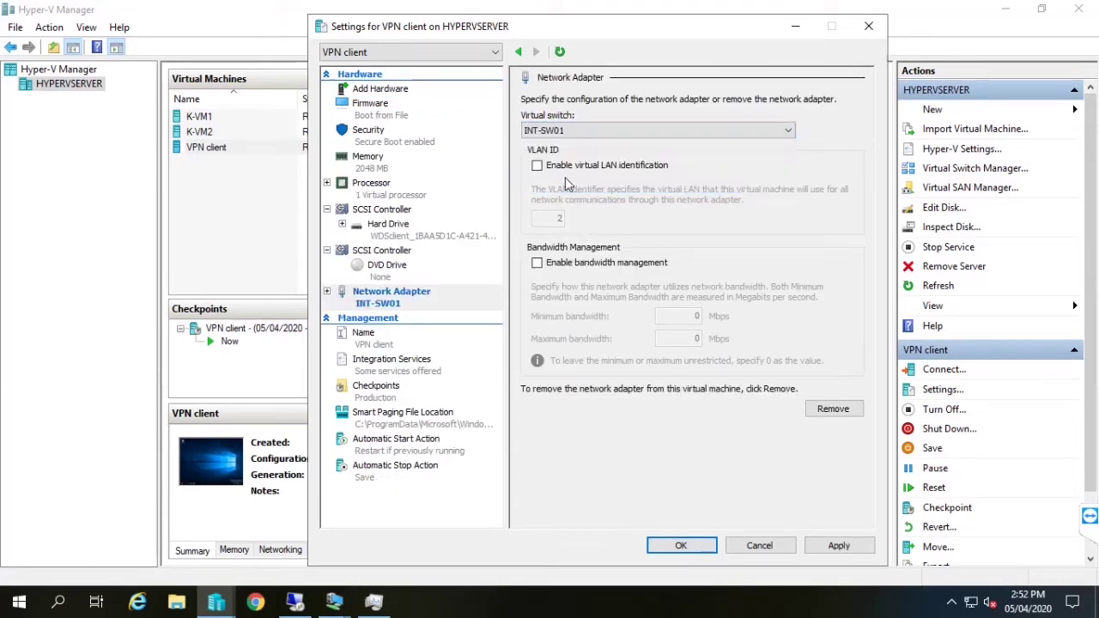
pyautogui.click(833, 545)
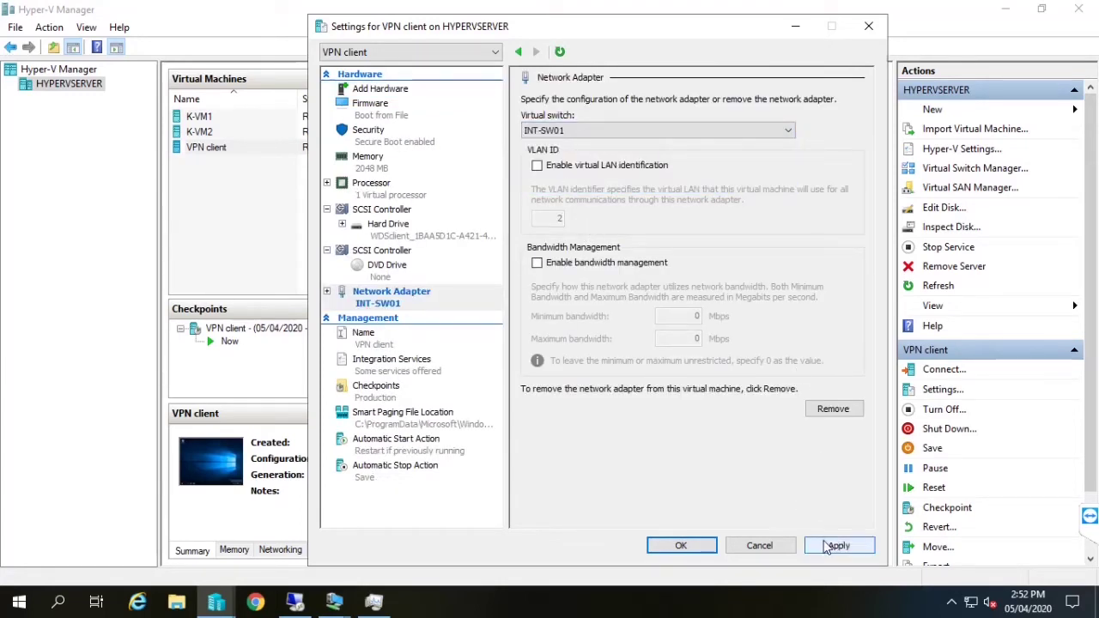
pyautogui.click(692, 550)
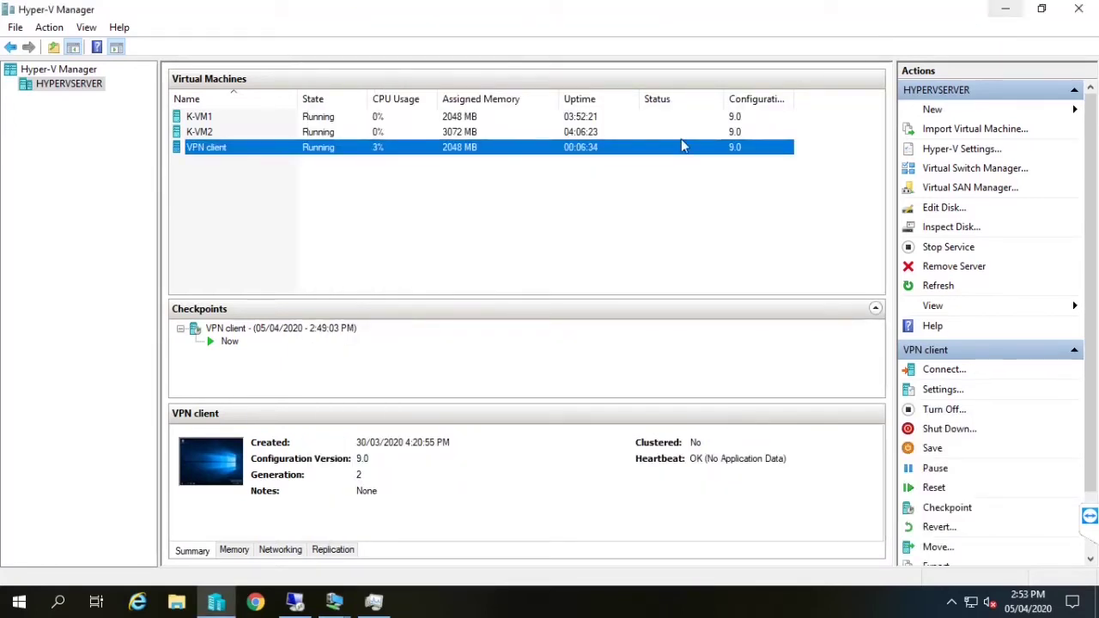
pyautogui.click(498, 133)
# Connect to K-VM2 full-screen and launch Server Manager from the Start menu
pyautogui.doubleClick(499, 136)
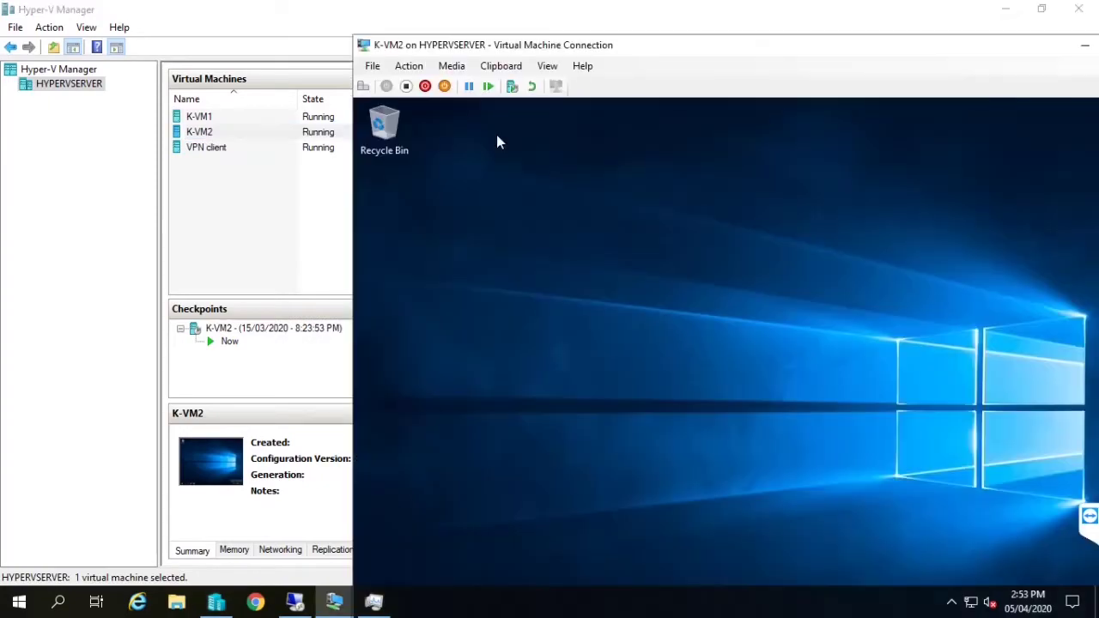
pyautogui.doubleClick(662, 46)
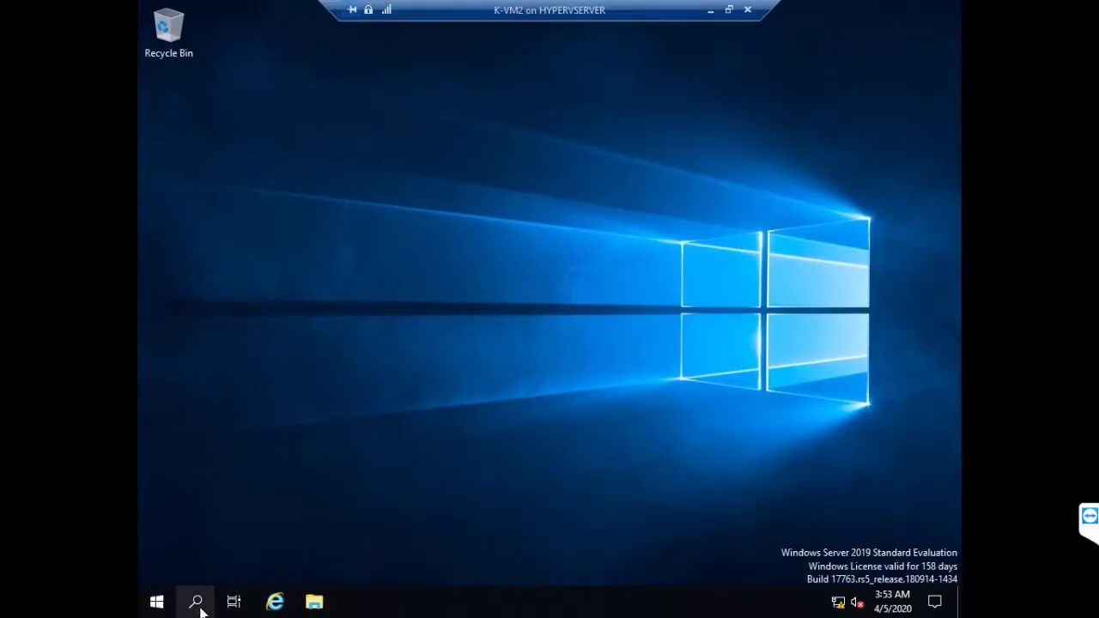
pyautogui.click(157, 601)
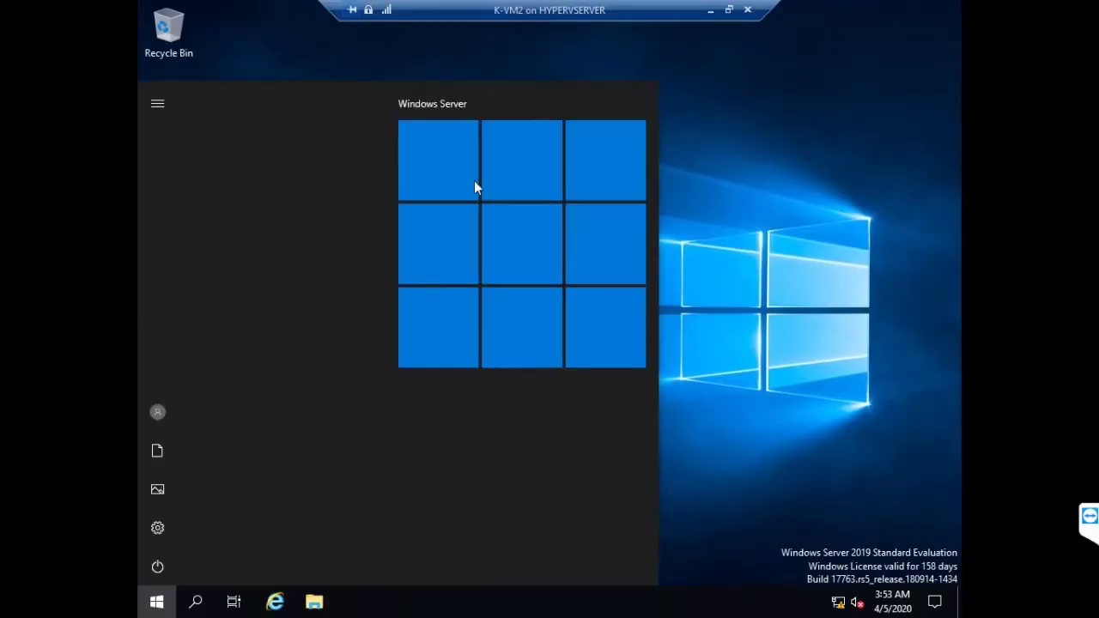
pyautogui.click(661, 185)
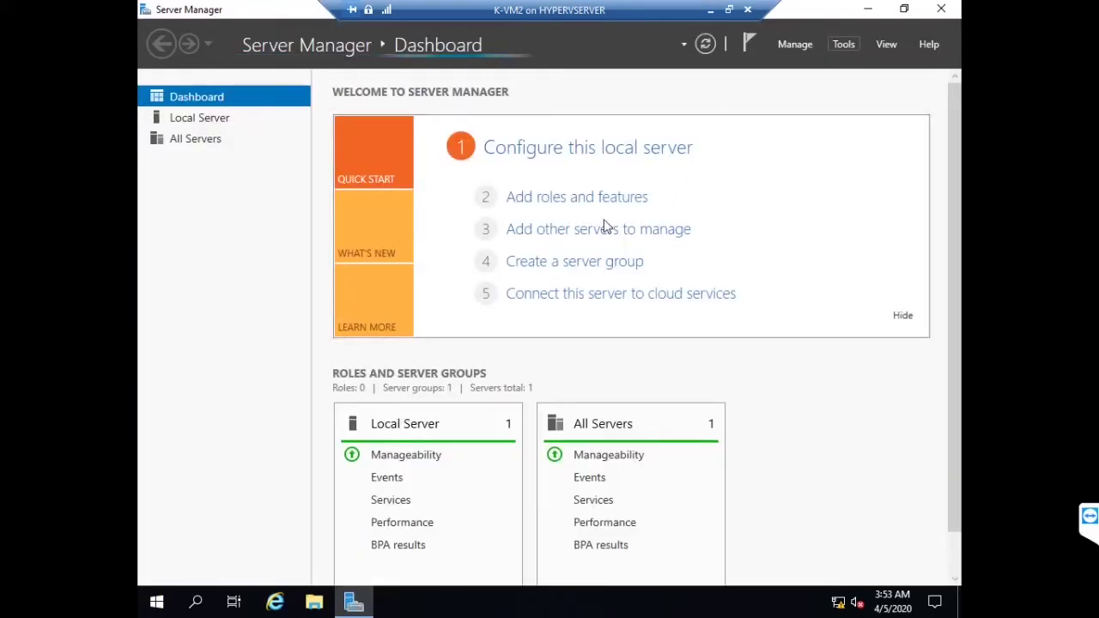
# Try Add roles and features, dismissing the collecting-inventory message twice
pyautogui.click(604, 202)
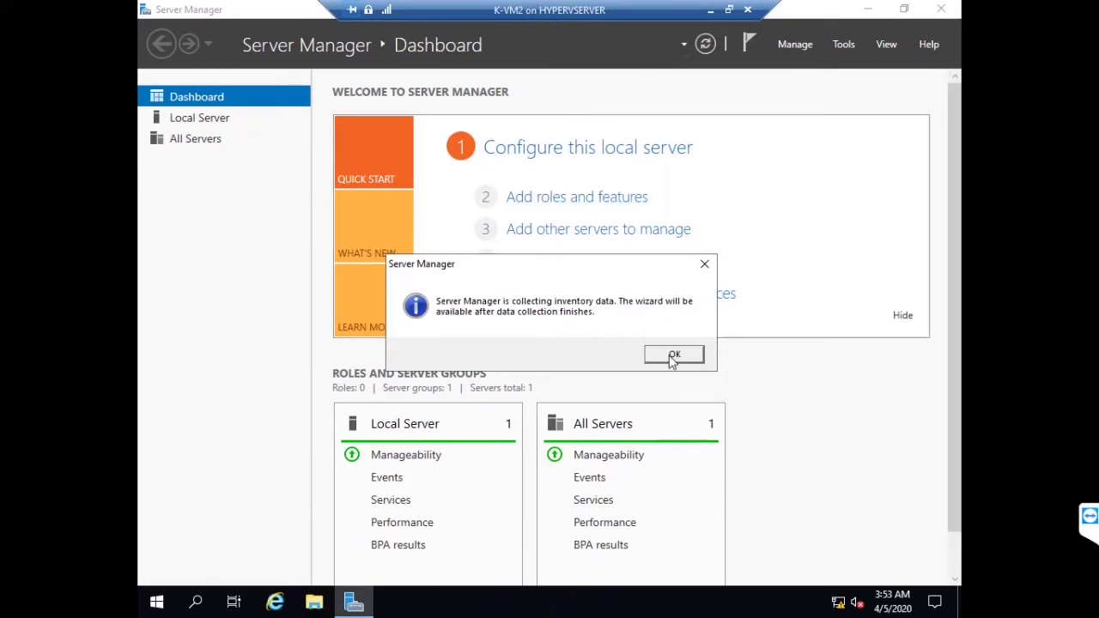
pyautogui.click(672, 358)
pyautogui.click(628, 196)
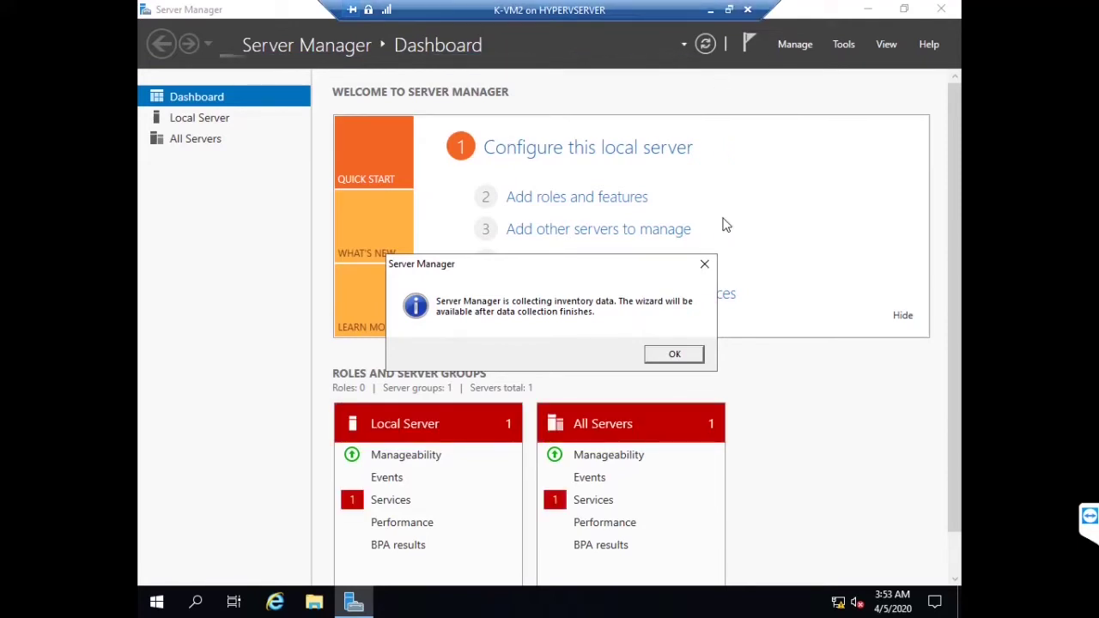
pyautogui.click(683, 353)
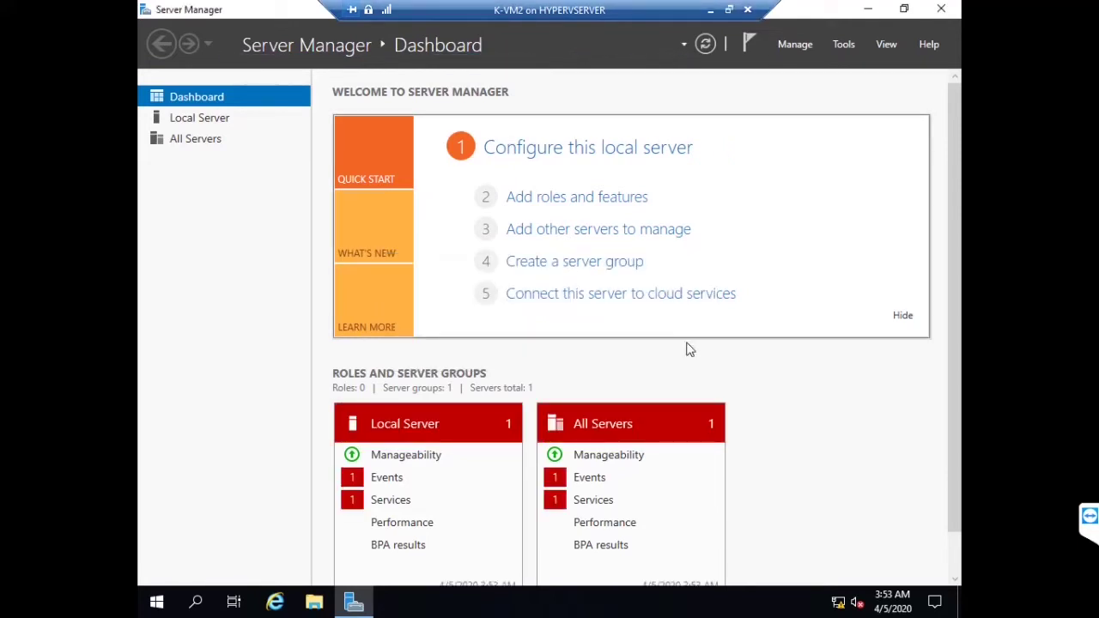
# Start the Add Roles and Features wizard for K-VM2 and select the Remote Access role
pyautogui.click(622, 197)
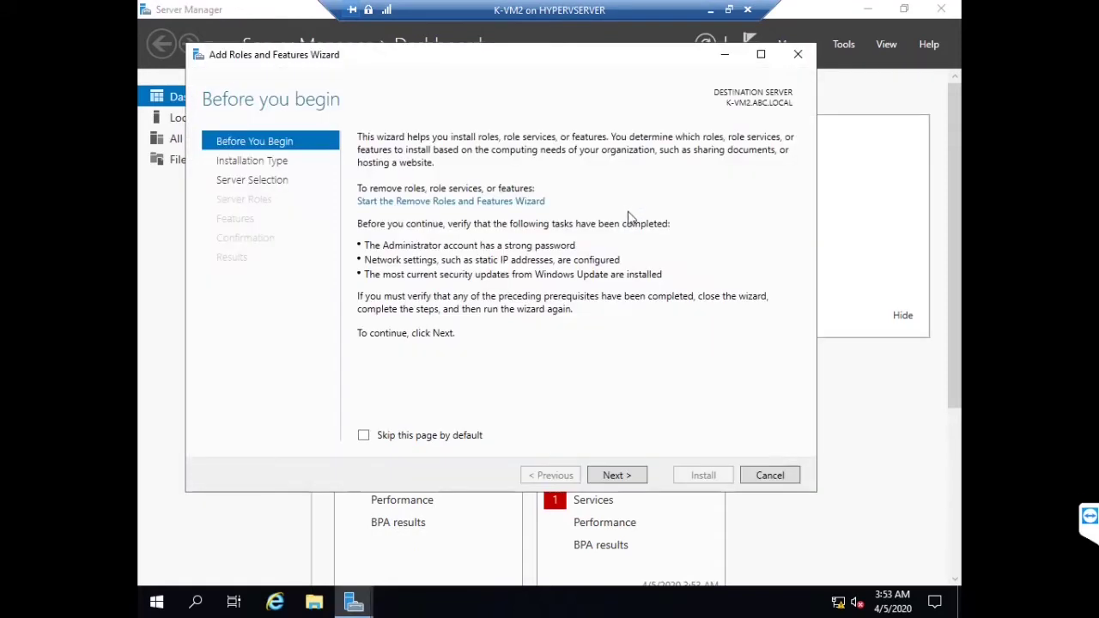
pyautogui.click(637, 475)
pyautogui.click(636, 475)
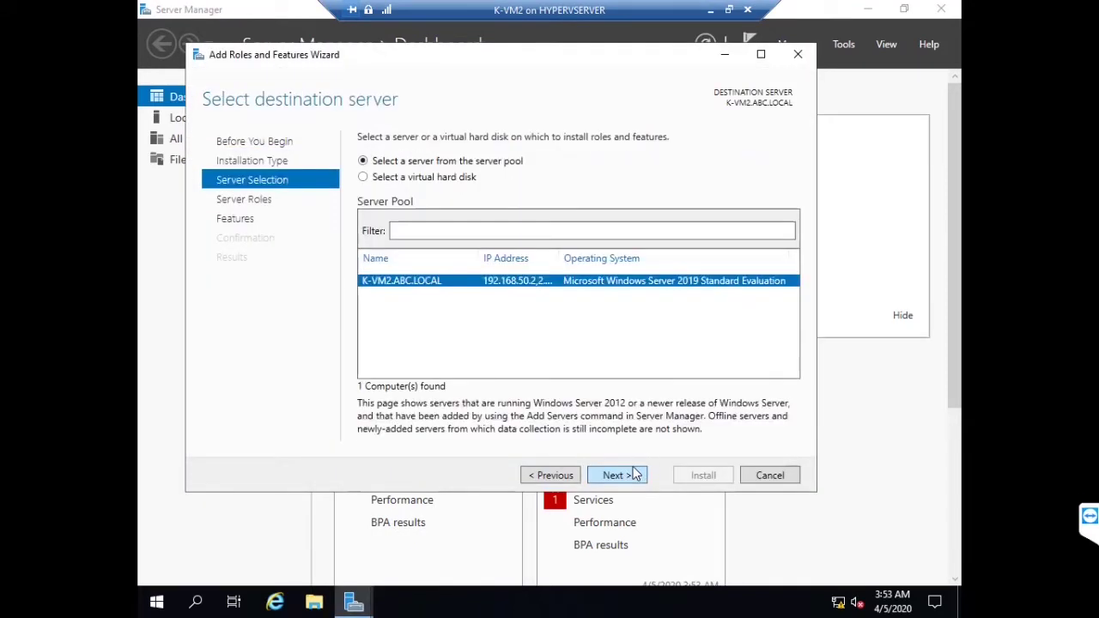
pyautogui.click(636, 475)
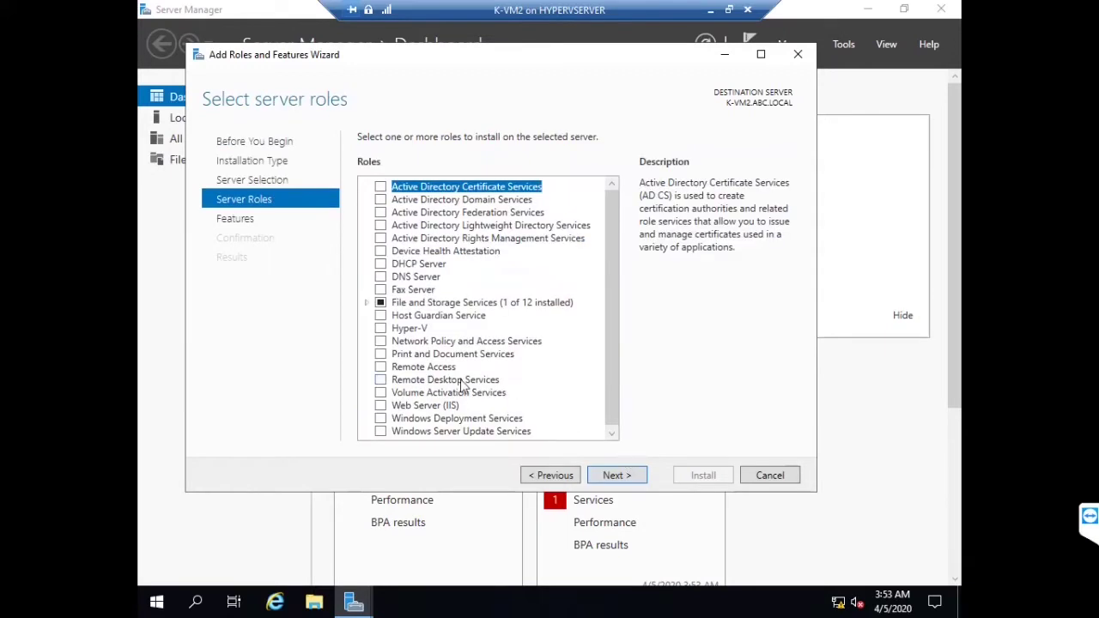
pyautogui.click(393, 368)
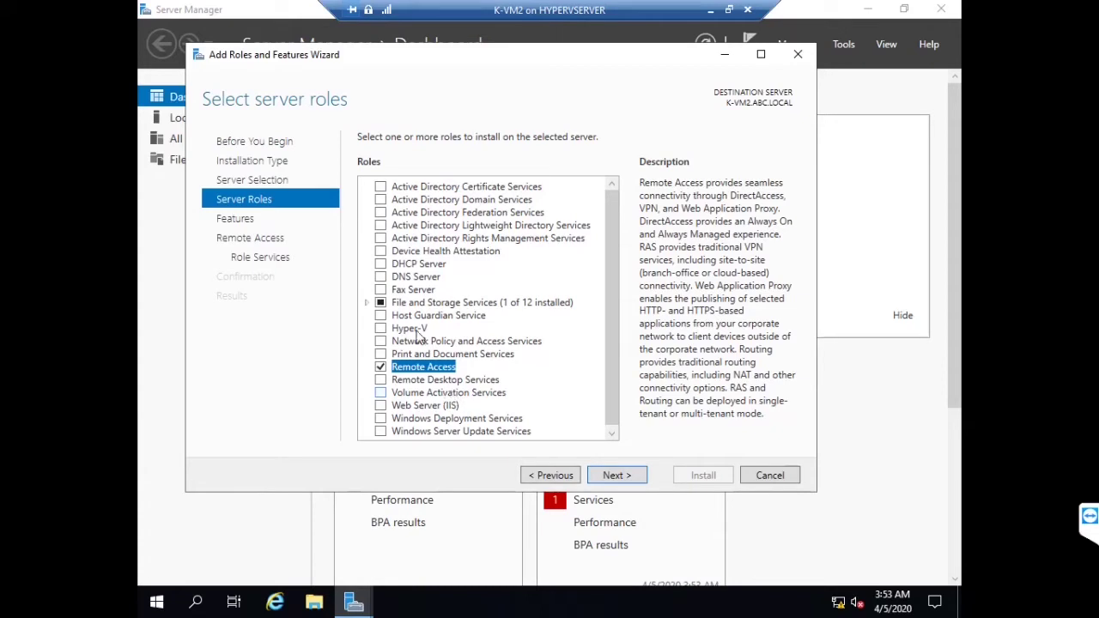
# Add DirectAccess and VPN (RAS) with its required features plus Routing, advancing to confirmation
pyautogui.click(612, 479)
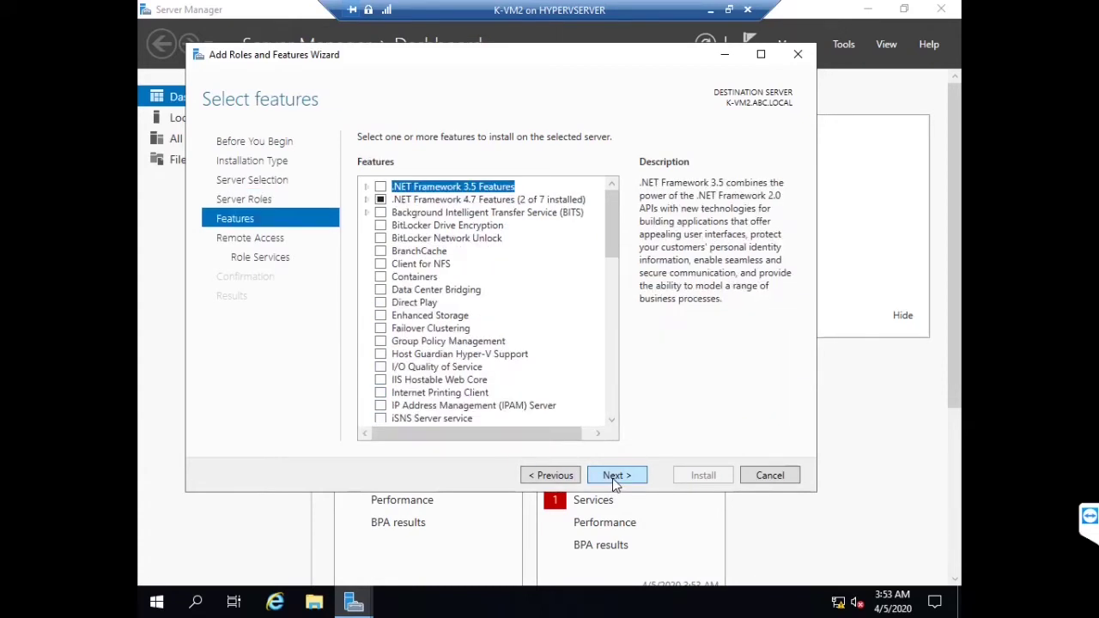
pyautogui.click(613, 476)
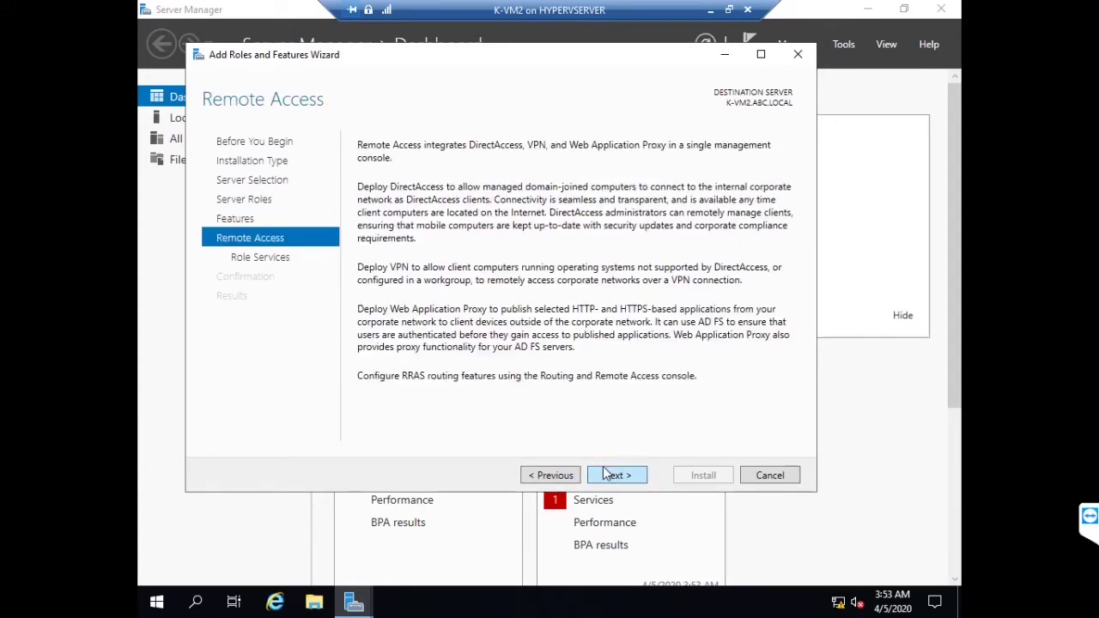
pyautogui.click(611, 475)
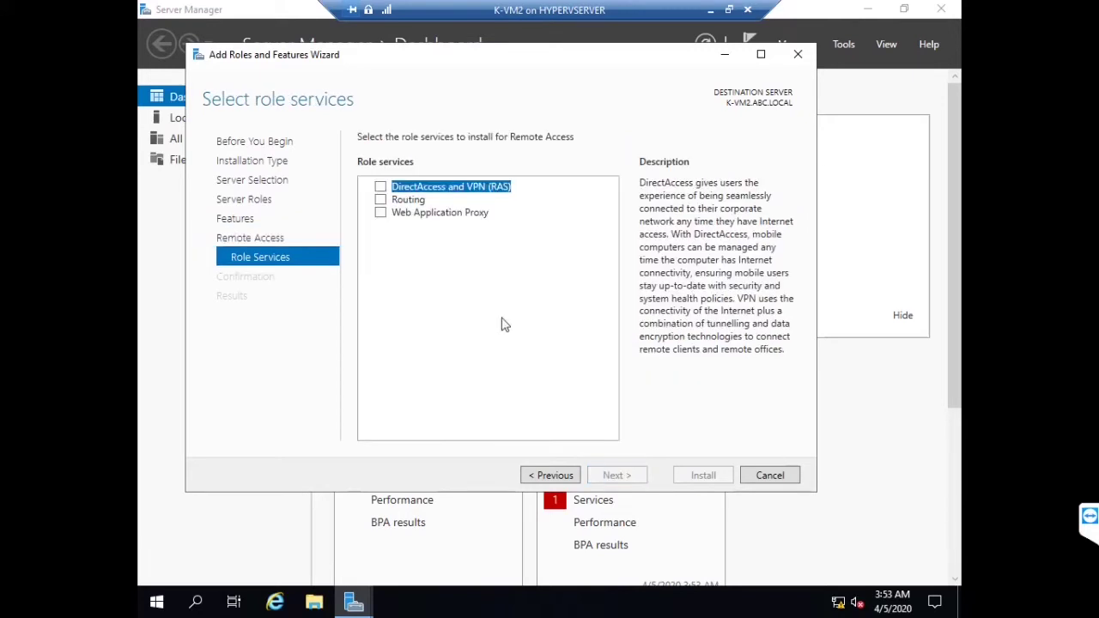
pyautogui.click(380, 188)
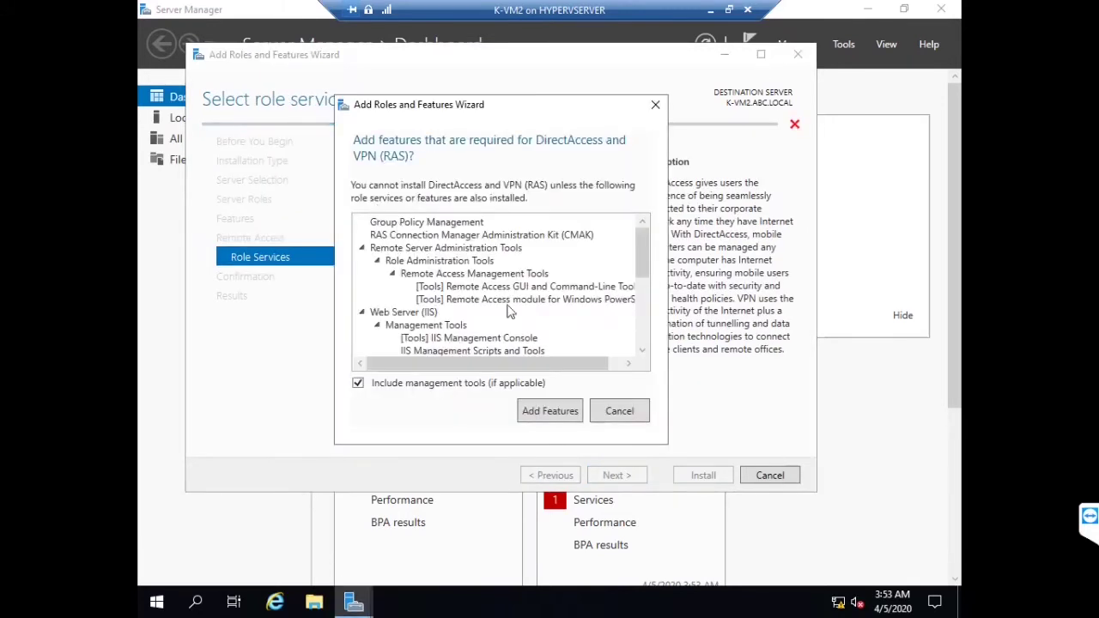
pyautogui.click(550, 410)
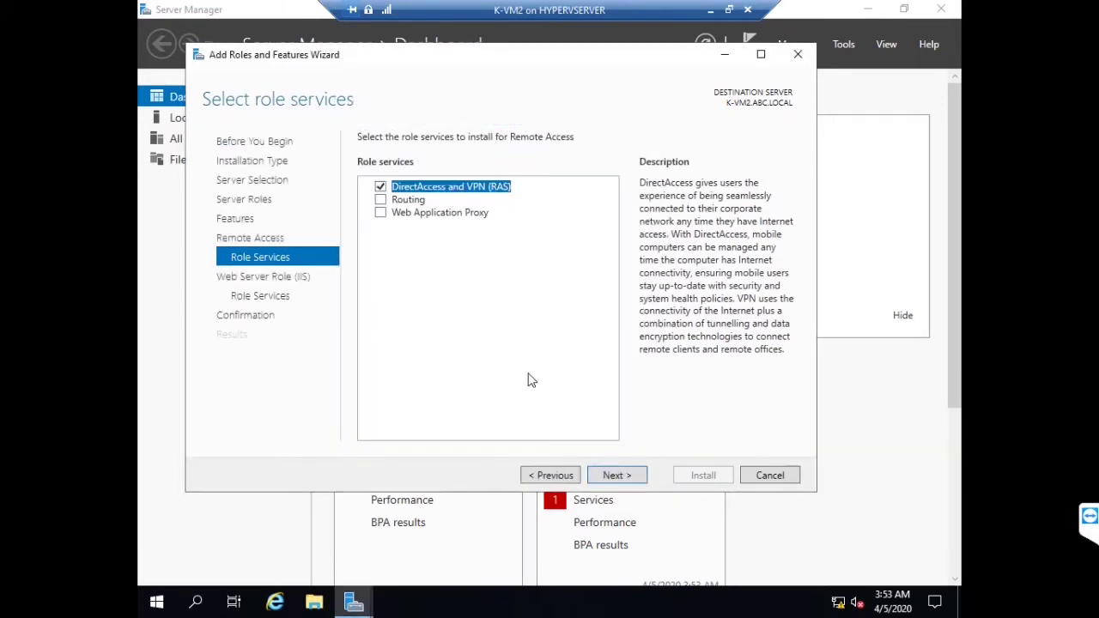
pyautogui.click(387, 201)
pyautogui.click(388, 201)
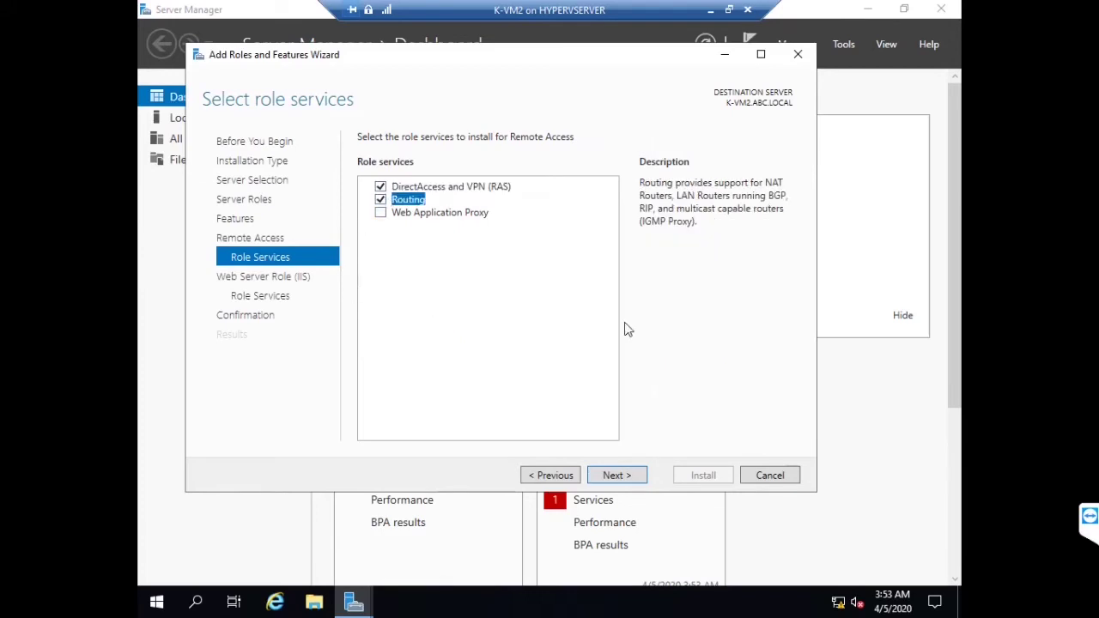
pyautogui.click(616, 476)
pyautogui.click(617, 475)
pyautogui.click(619, 476)
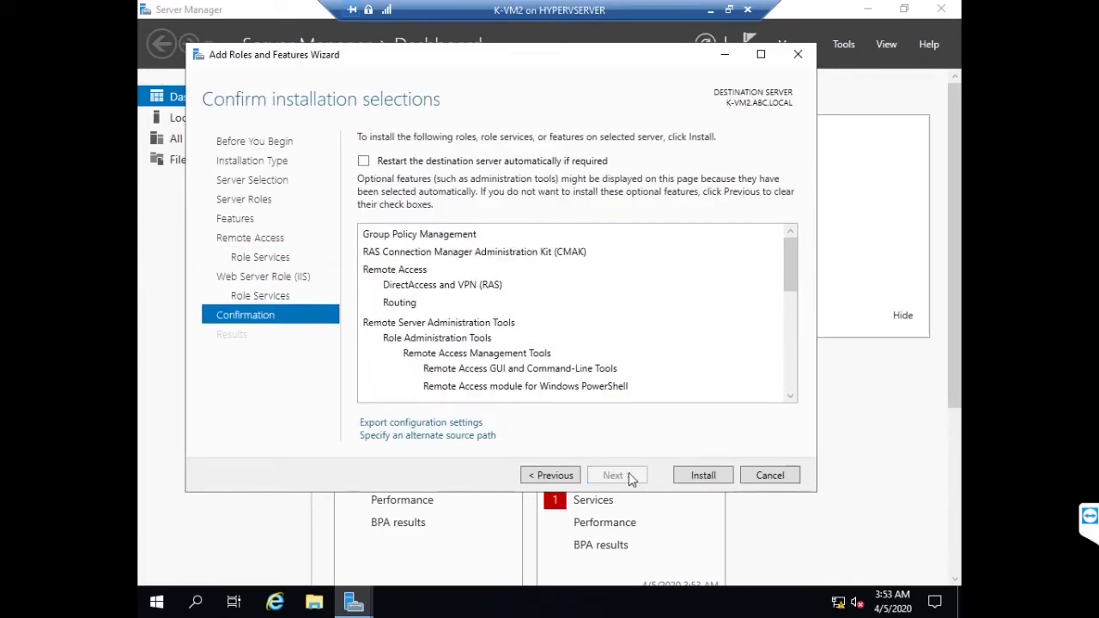
# Install Remote Access with DirectAccess and VPN (RAS) and Routing, waiting for success
pyautogui.click(700, 477)
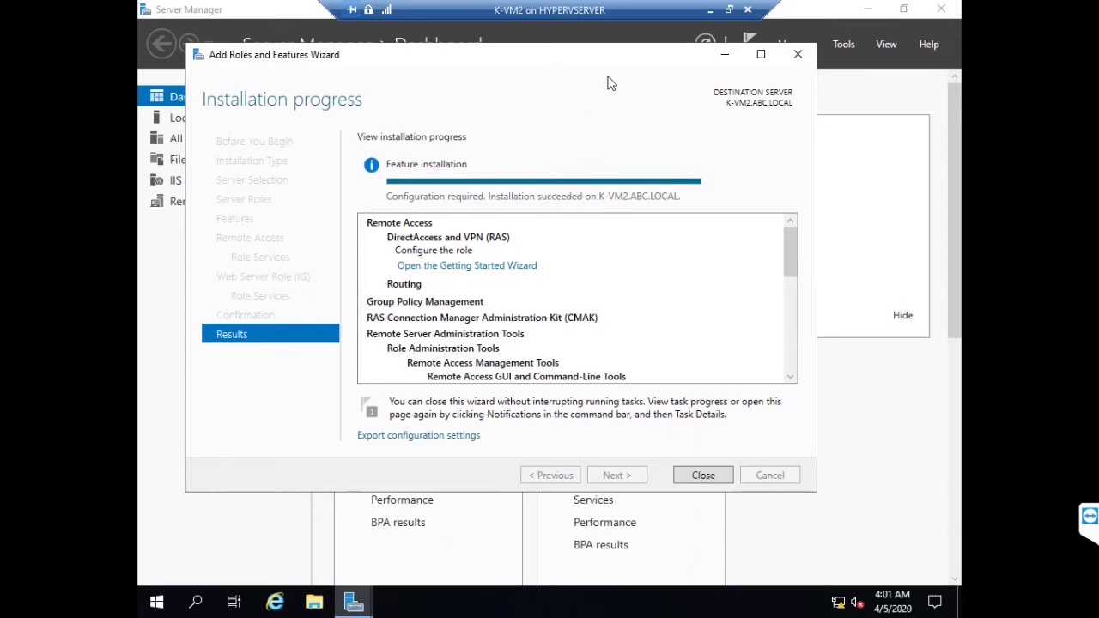
# Close the installation wizard and launch Routing and Remote Access from the Tools menu
pyautogui.click(700, 476)
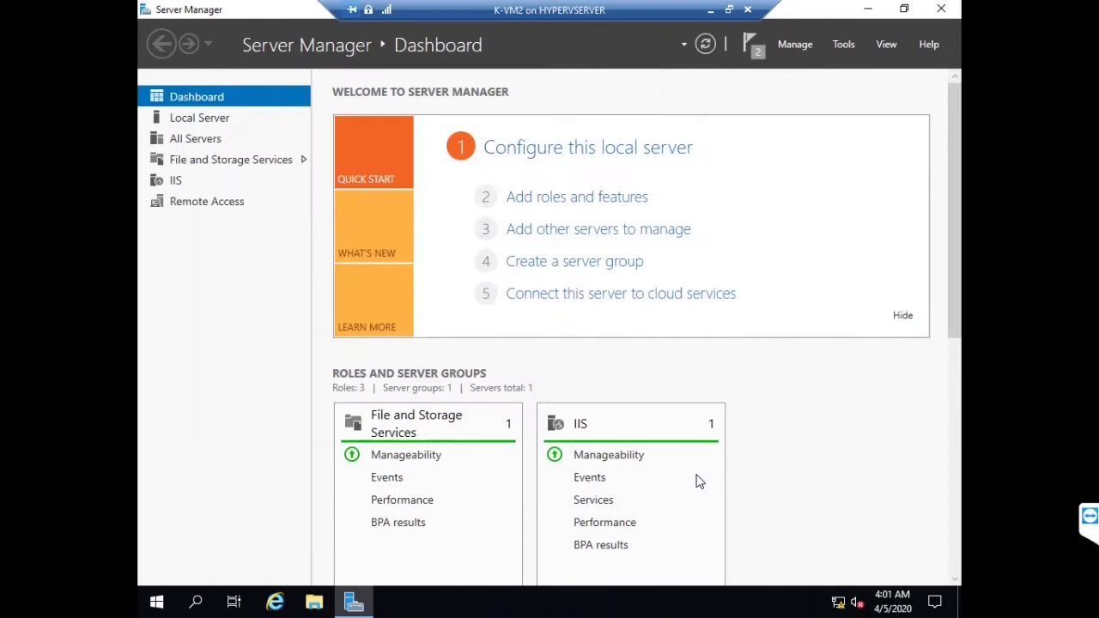
pyautogui.click(843, 44)
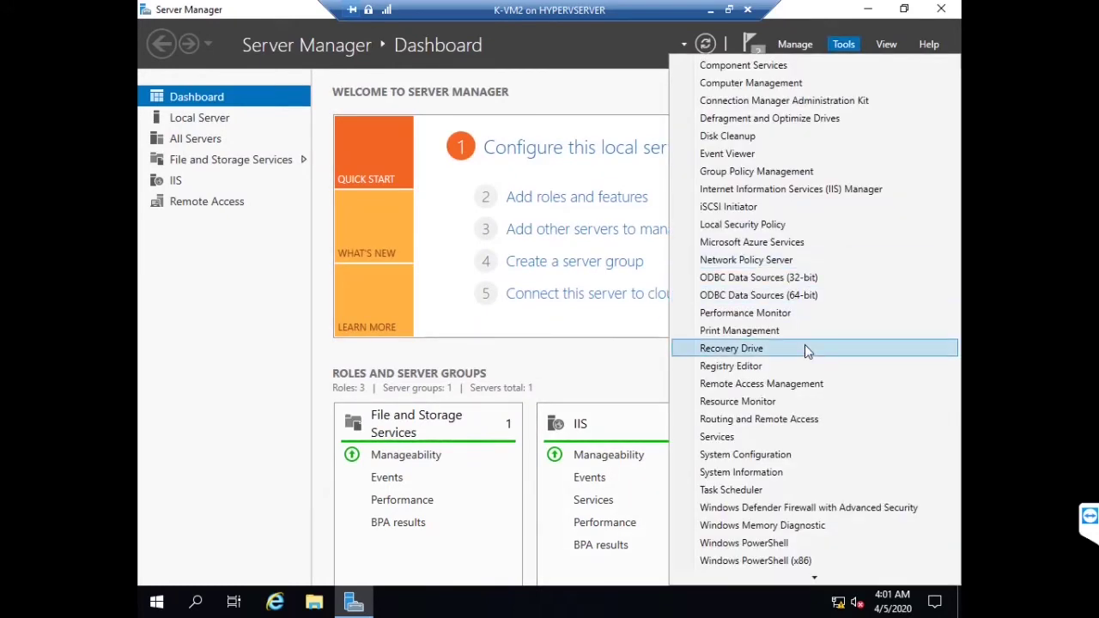
pyautogui.click(783, 418)
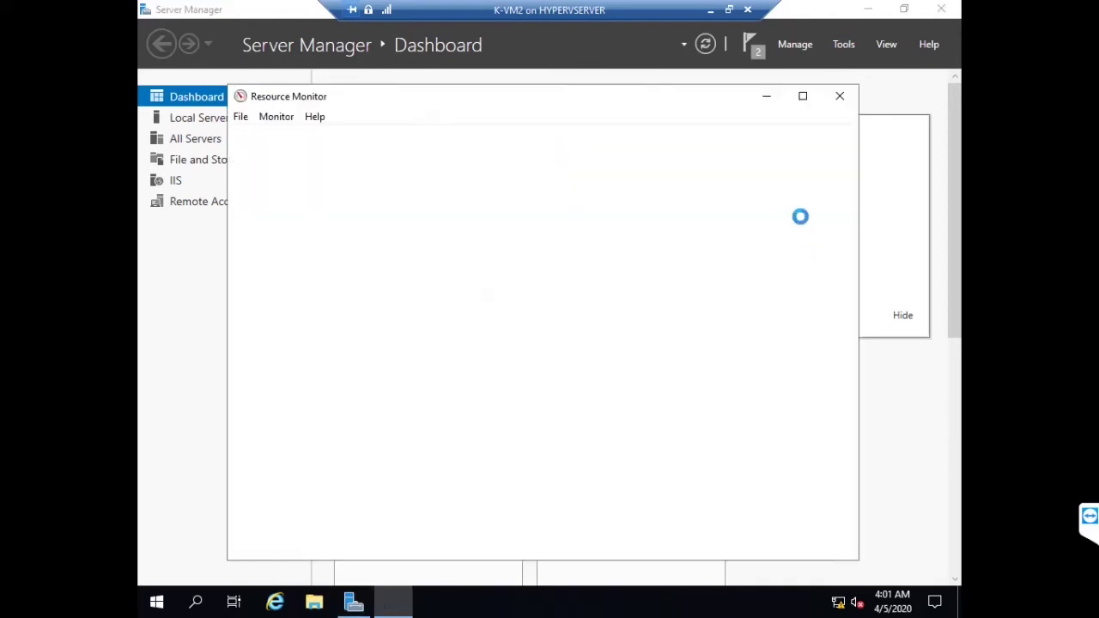
pyautogui.click(840, 95)
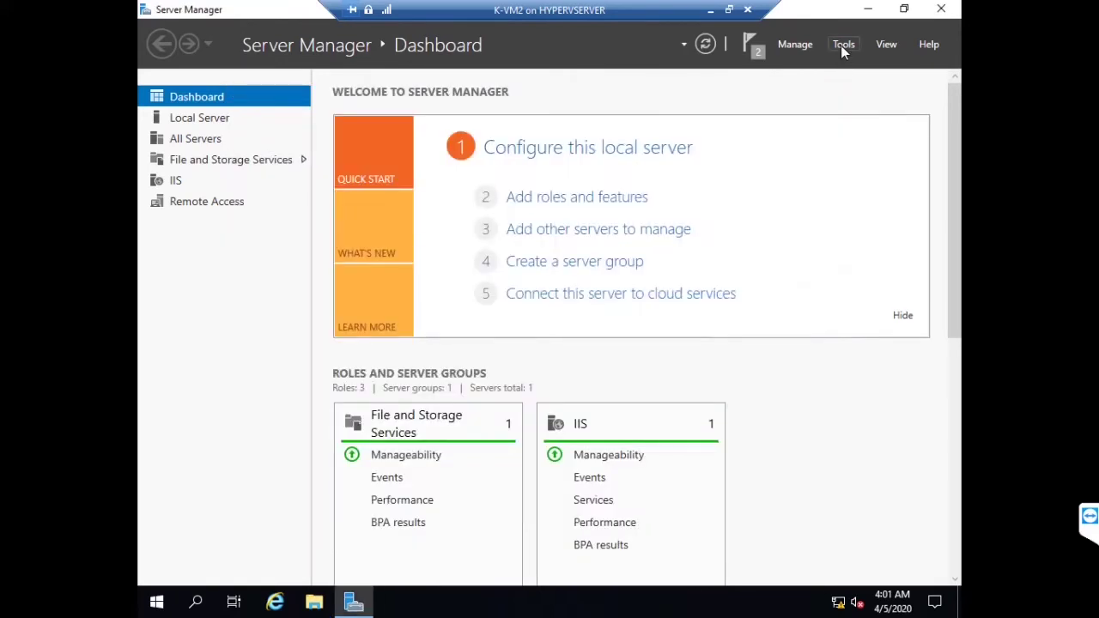
pyautogui.click(842, 52)
pyautogui.click(797, 421)
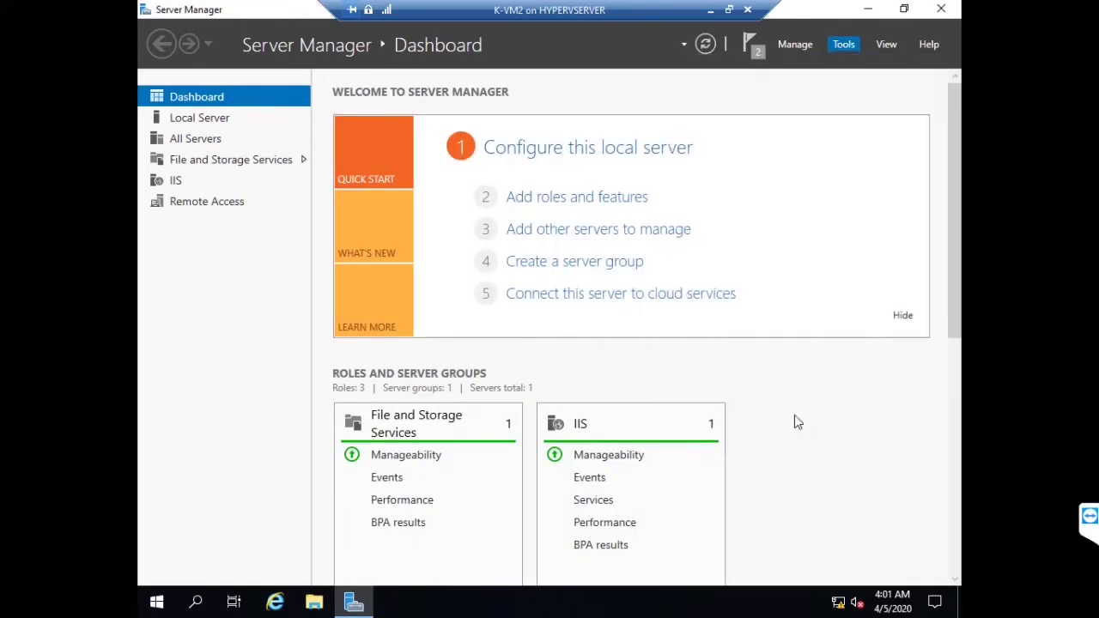
# Close Server Manager, maximize the RRAS console, and select K-VM2 (local)
pyautogui.click(943, 11)
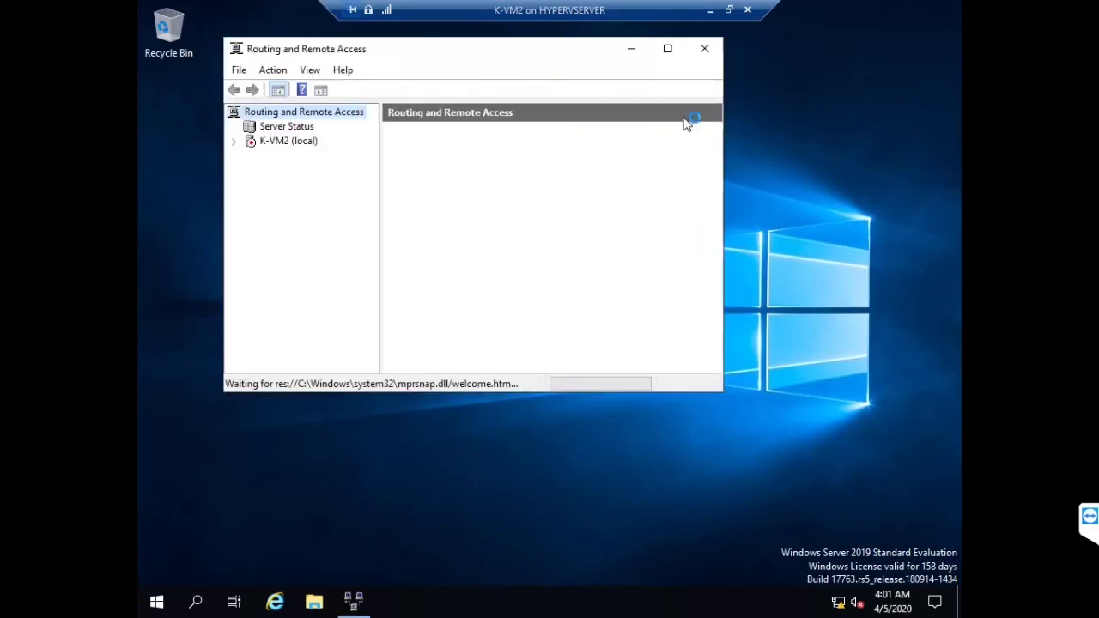
pyautogui.click(673, 52)
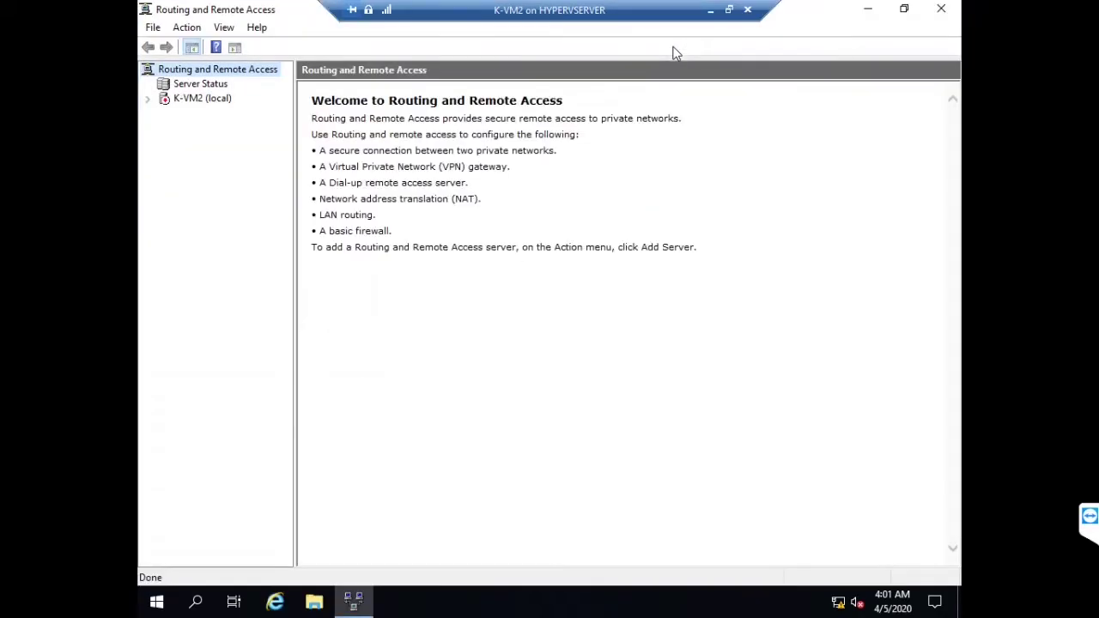
pyautogui.click(206, 100)
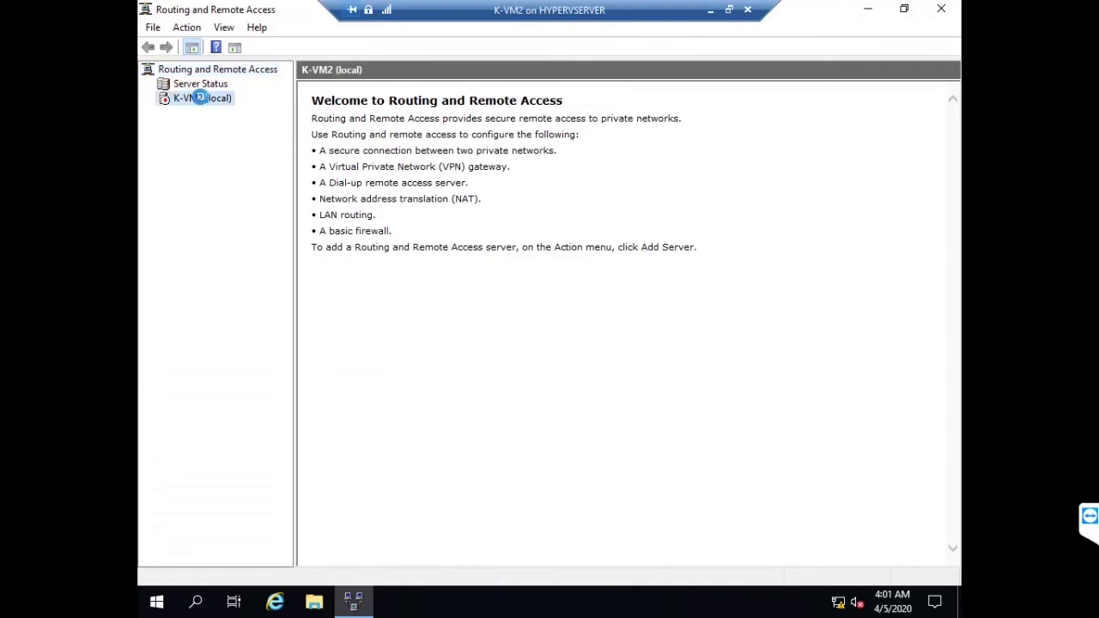
# Start Configure and Enable on K-VM2 and choose Remote access with VPN
pyautogui.rightClick(202, 99)
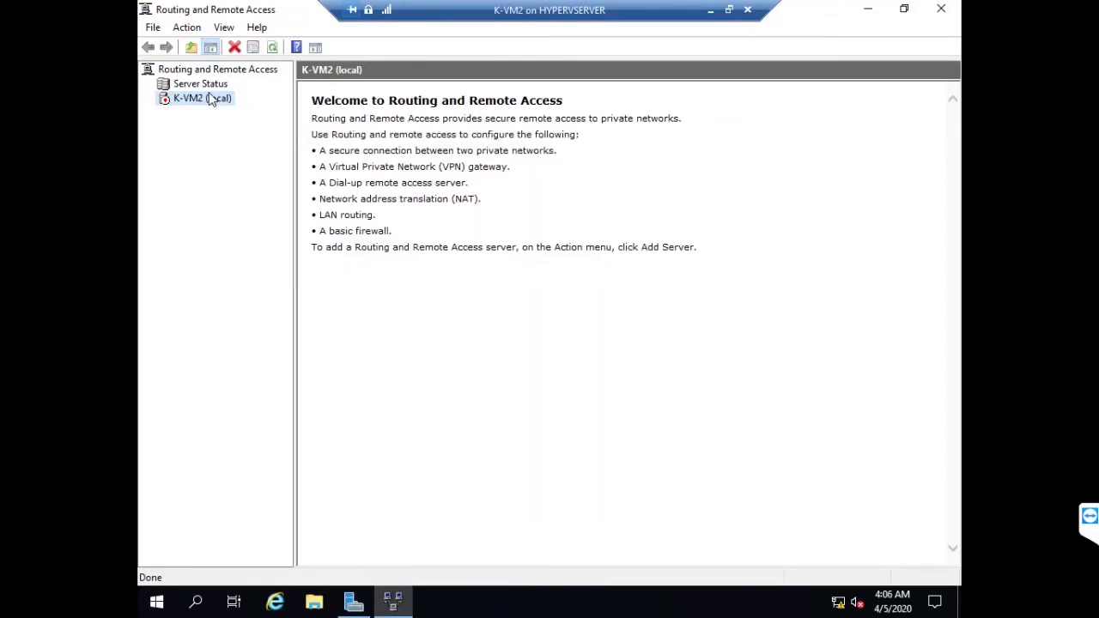
pyautogui.rightClick(209, 98)
pyautogui.click(266, 103)
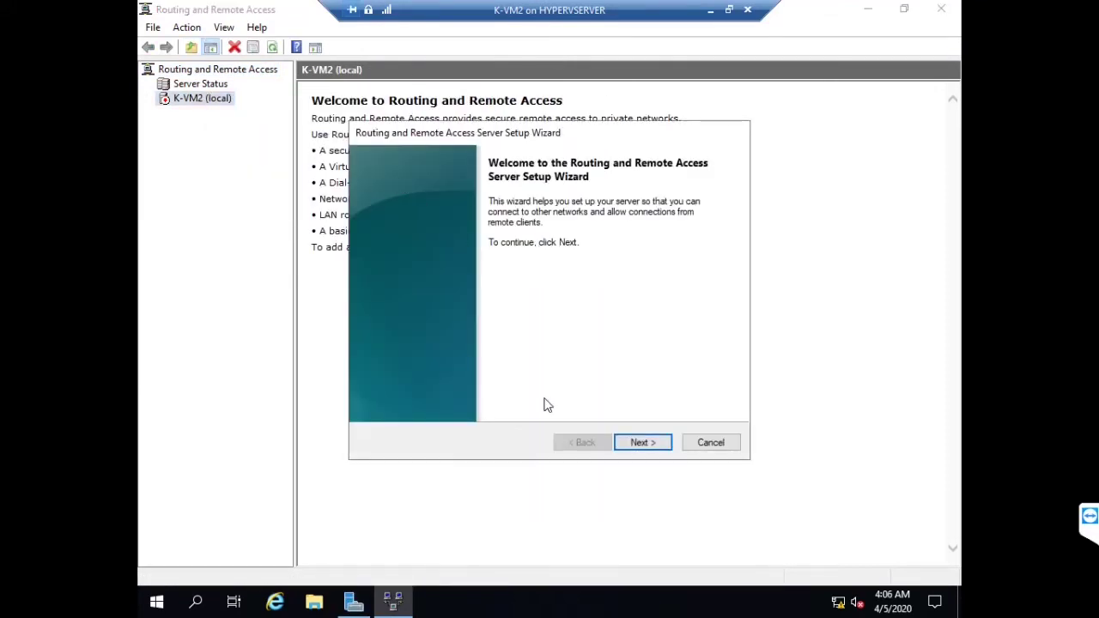
pyautogui.click(640, 443)
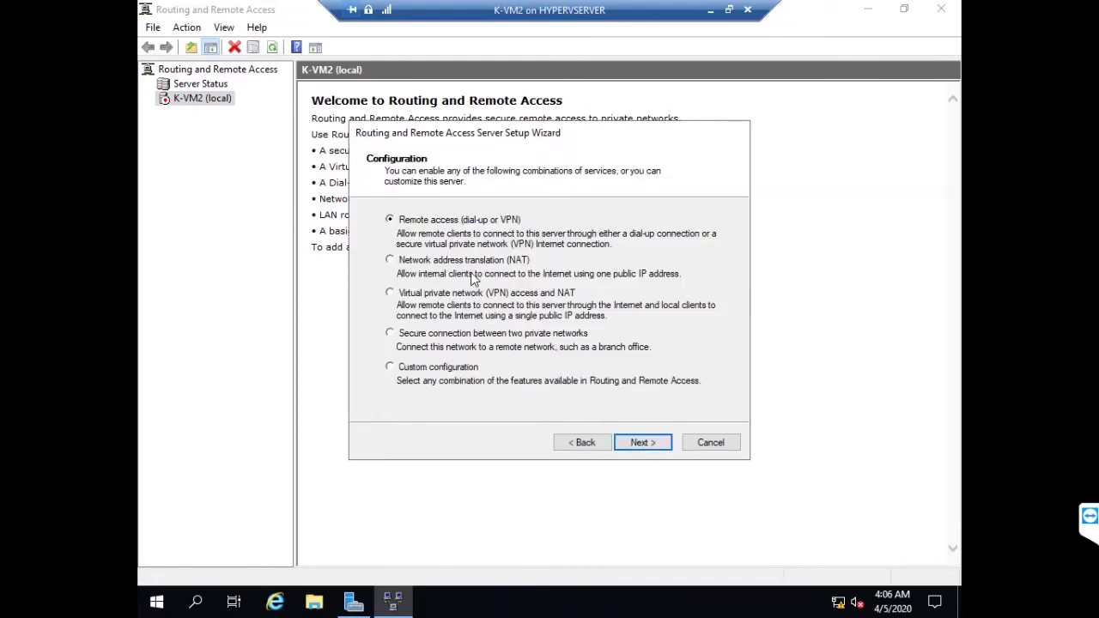
pyautogui.click(646, 444)
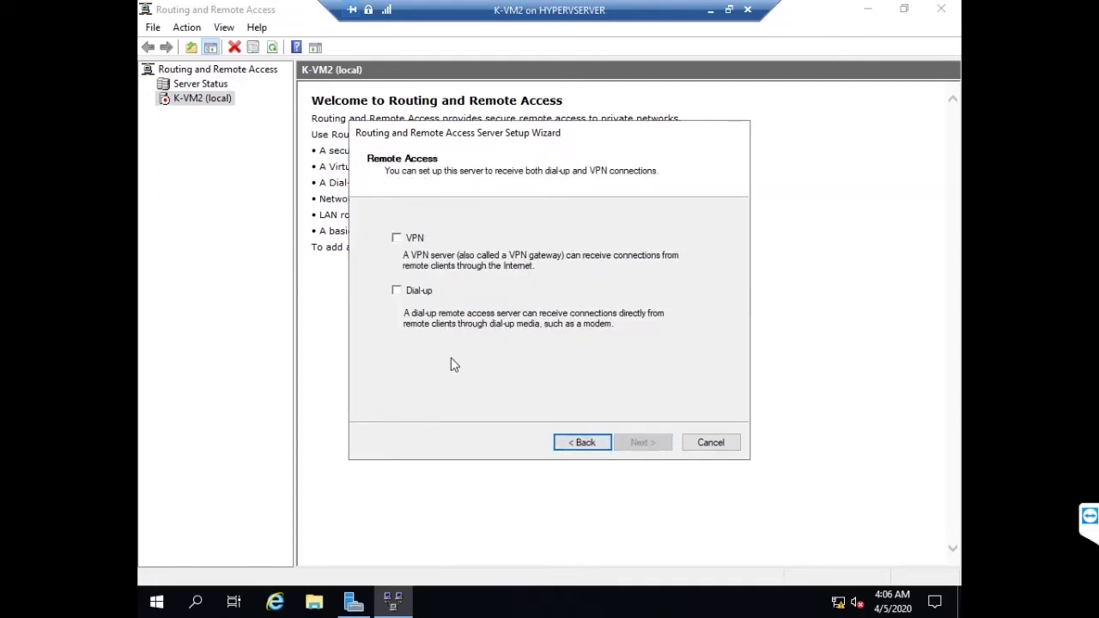
pyautogui.click(396, 239)
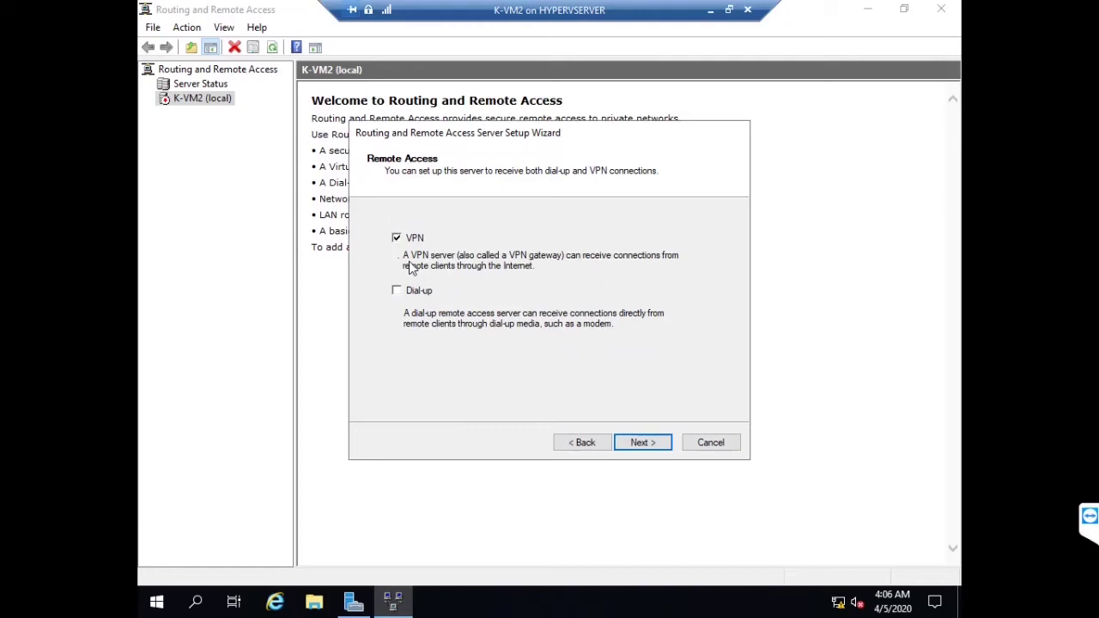
pyautogui.click(643, 443)
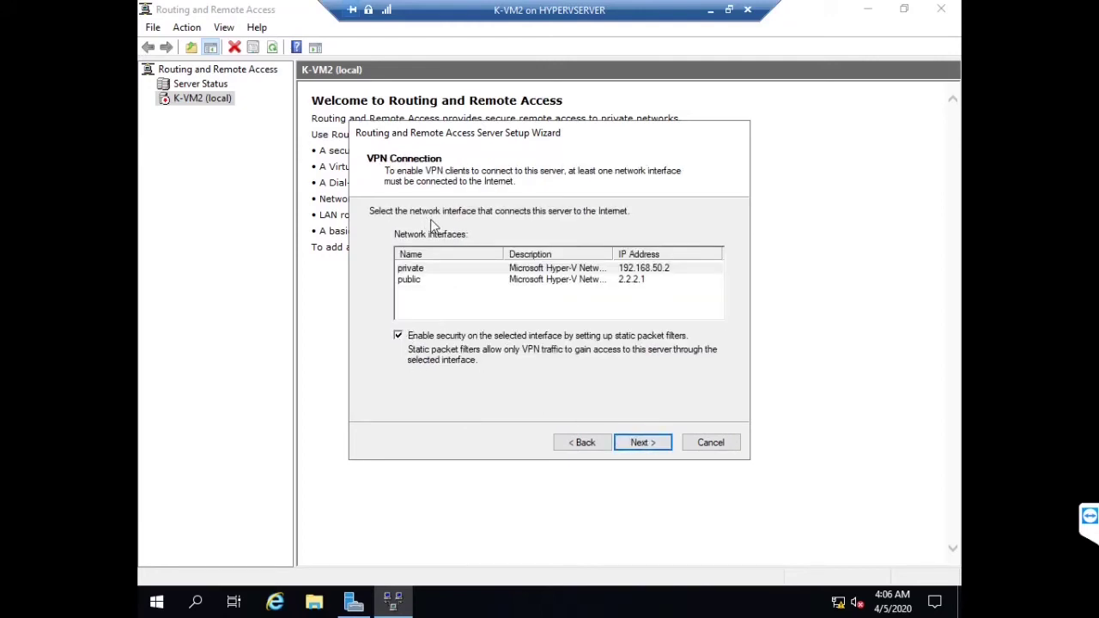
# Select the public interface without static packet filters and assign addresses from a specified range
pyautogui.click(439, 282)
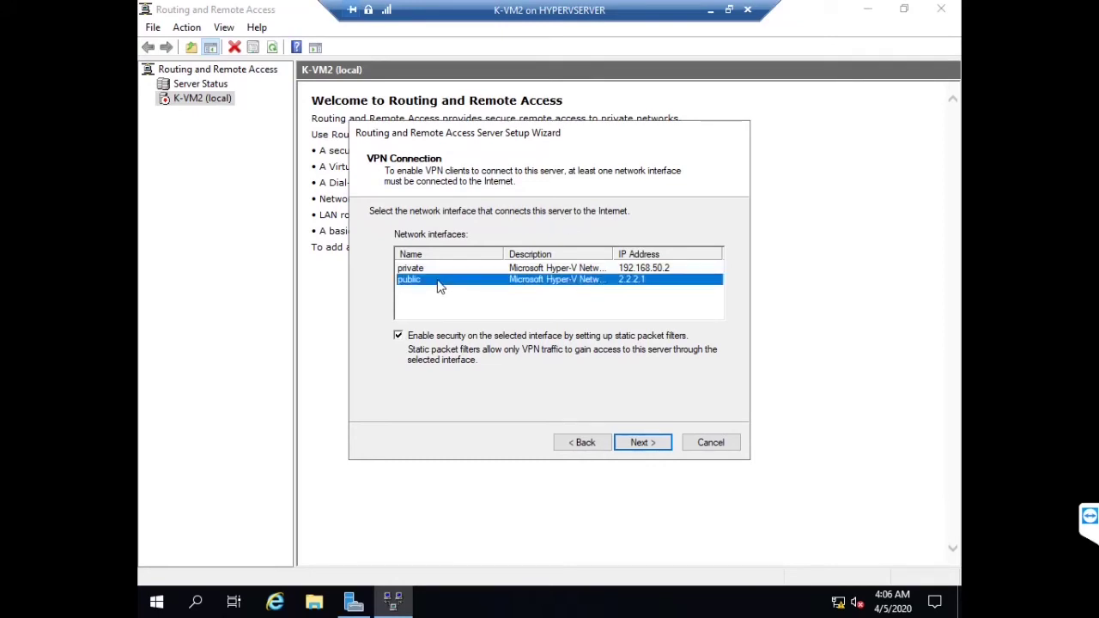
pyautogui.click(399, 336)
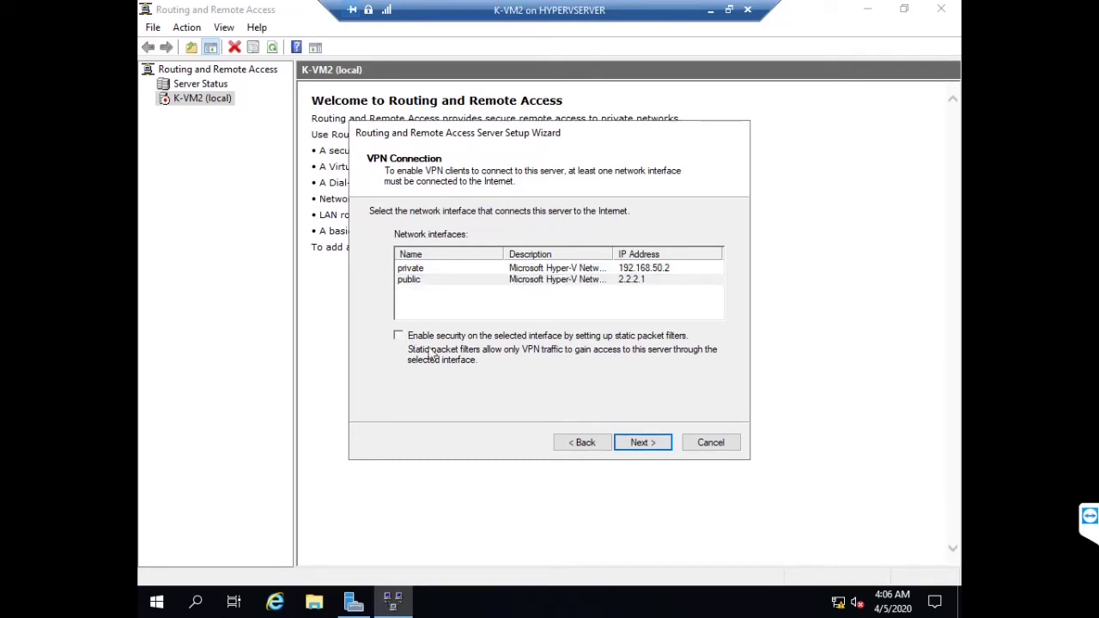
pyautogui.click(633, 441)
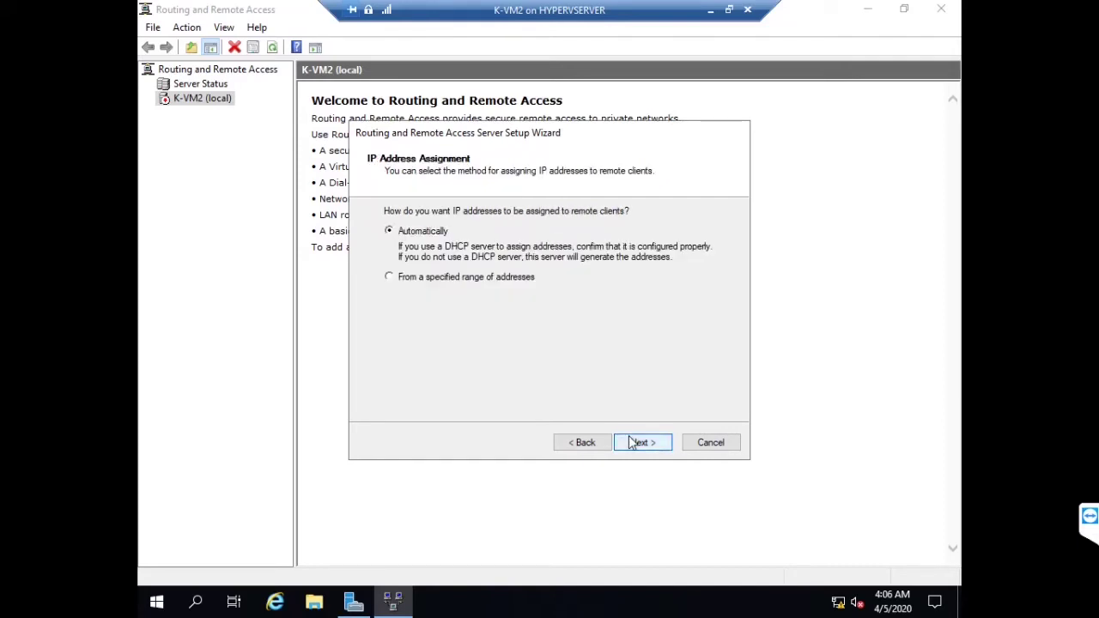
pyautogui.click(514, 280)
pyautogui.click(637, 442)
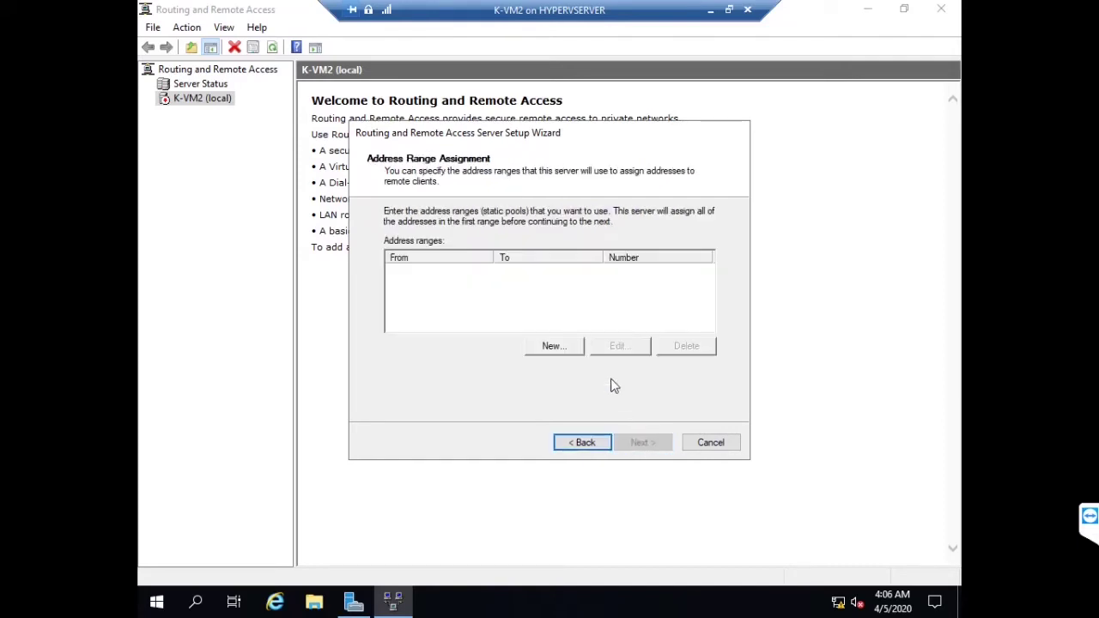
# Add the client address range 192.168.50.20 to 192.168.50.30
pyautogui.click(555, 347)
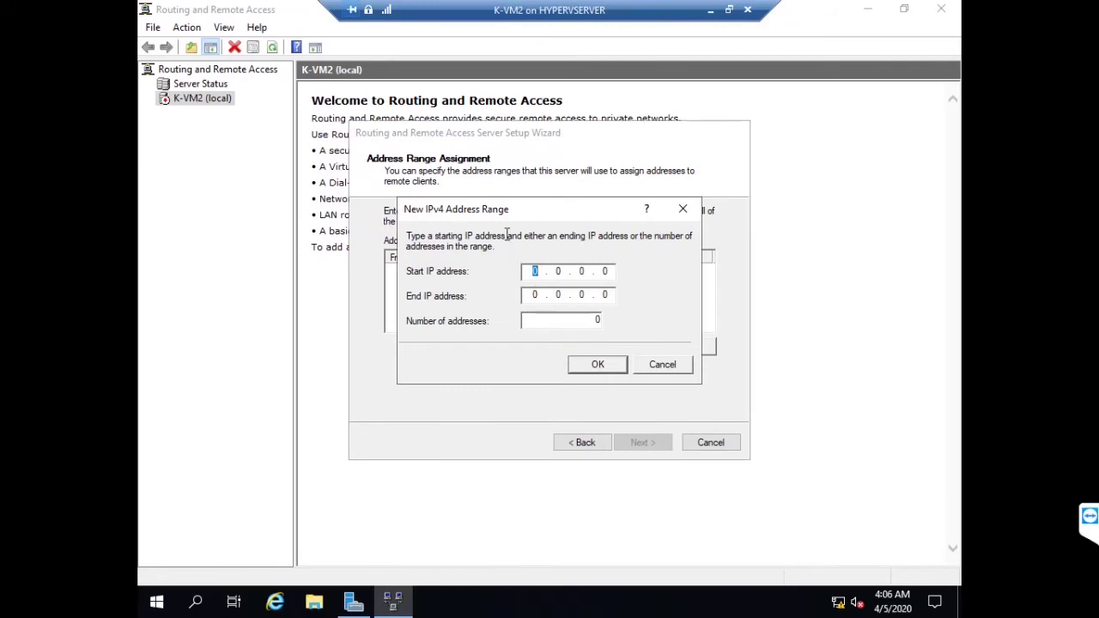
pyautogui.write('192168')
pyautogui.write('192168')
pyautogui.write('50.30')
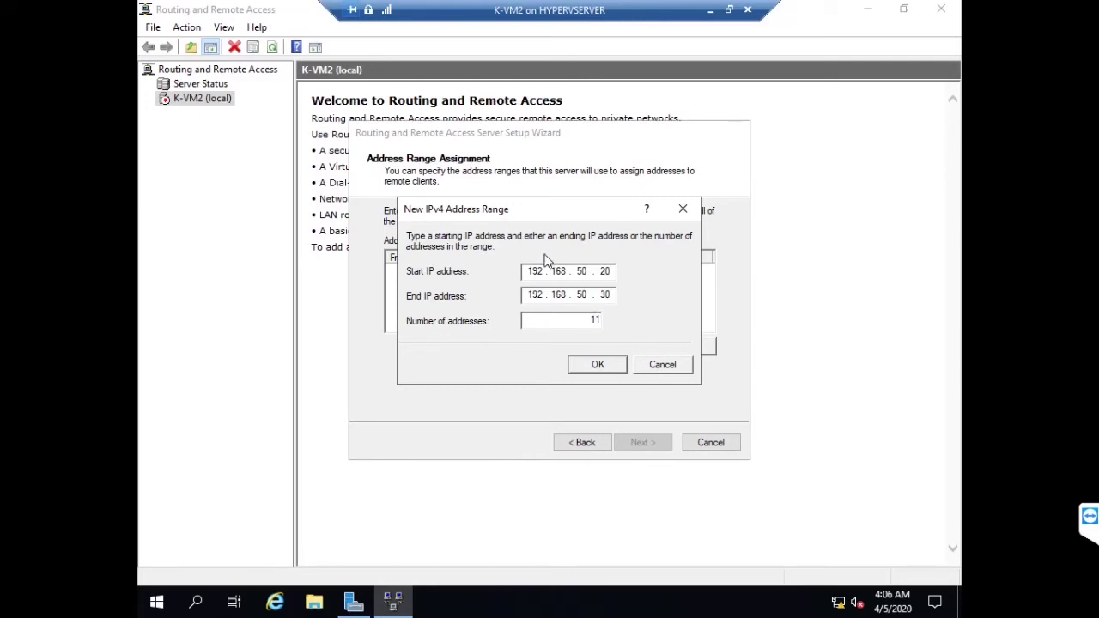
pyautogui.click(598, 365)
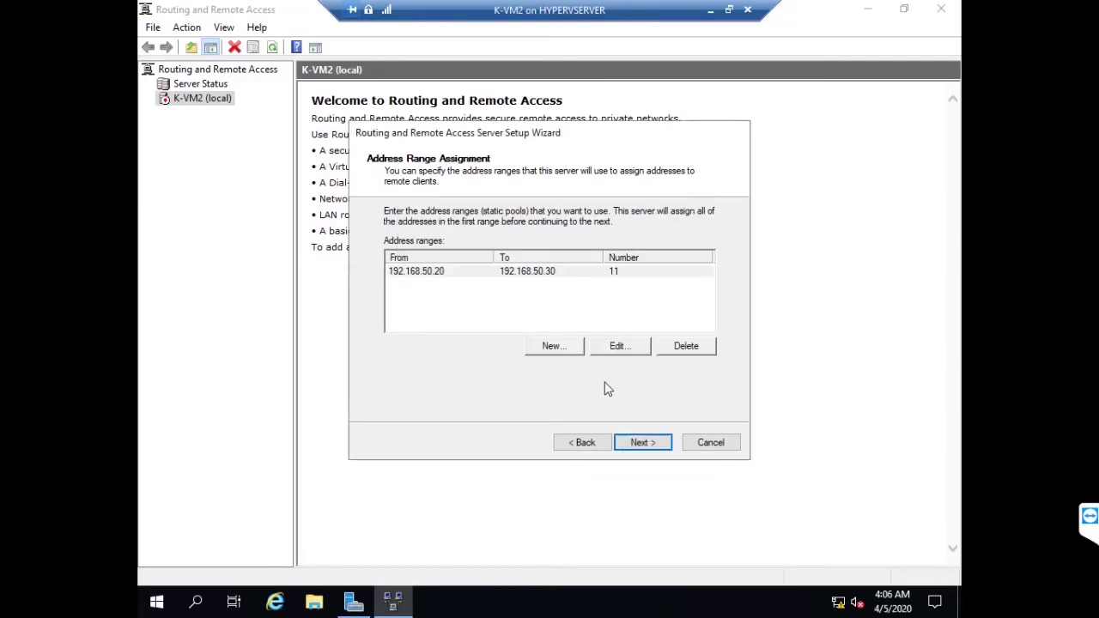
pyautogui.click(642, 442)
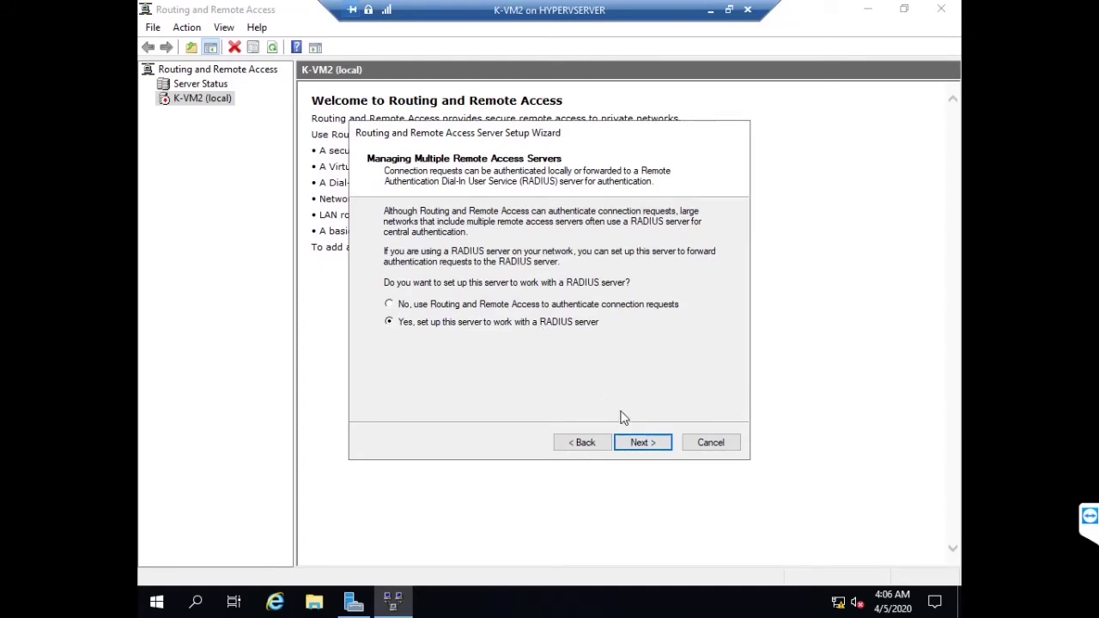
# Choose no RADIUS, finish the wizard, acknowledge the DHCP relay notice, and minimize K-VM2
pyautogui.click(640, 444)
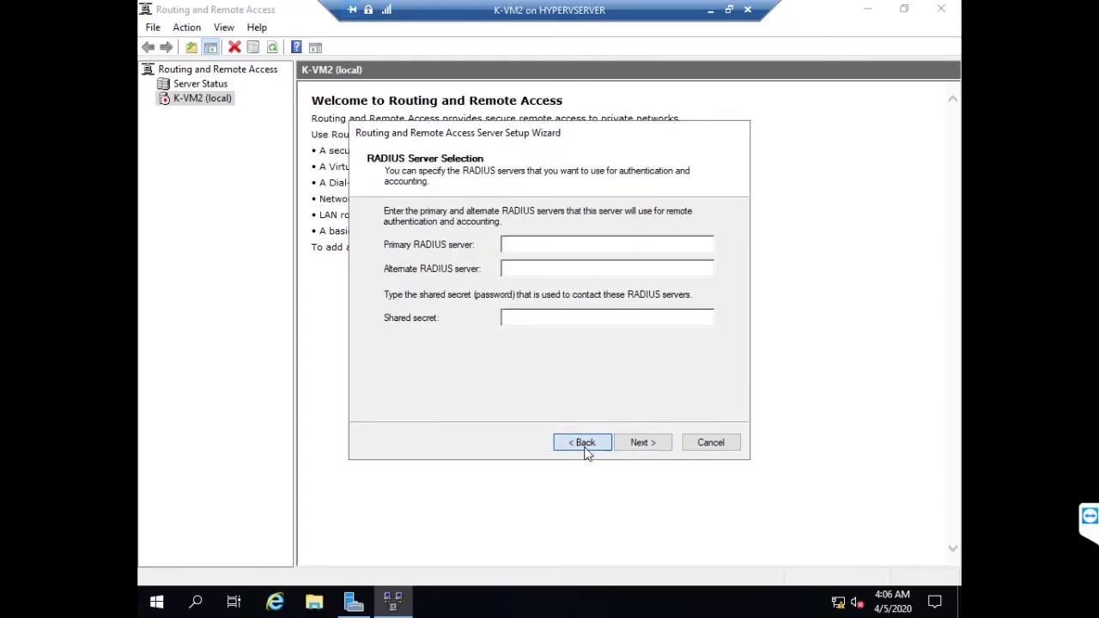
pyautogui.click(586, 443)
pyautogui.click(427, 308)
pyautogui.click(639, 444)
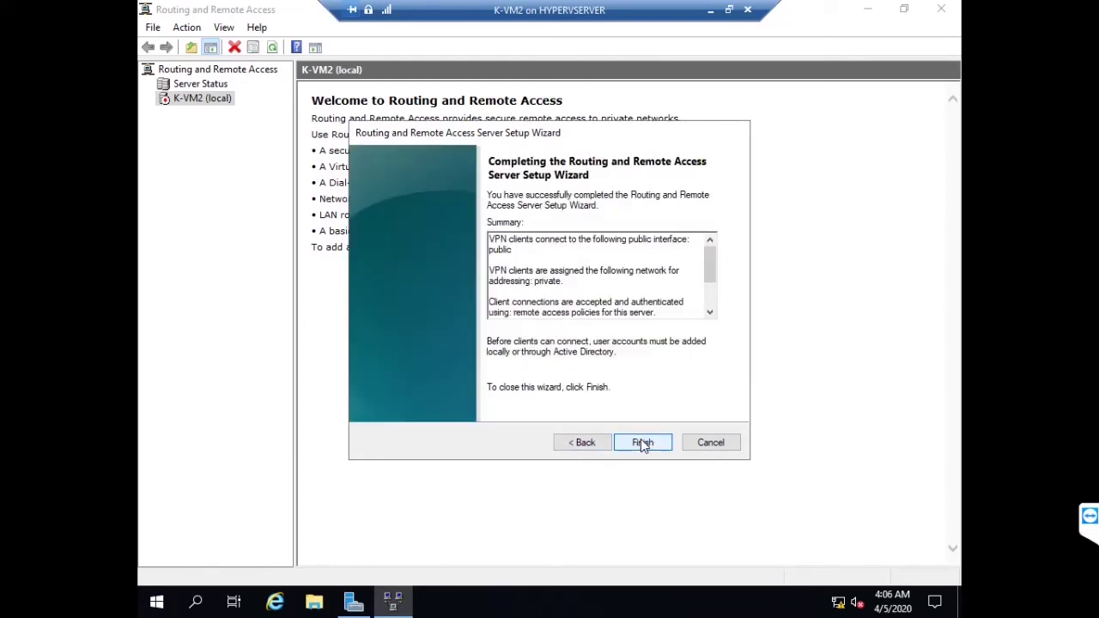
pyautogui.click(642, 443)
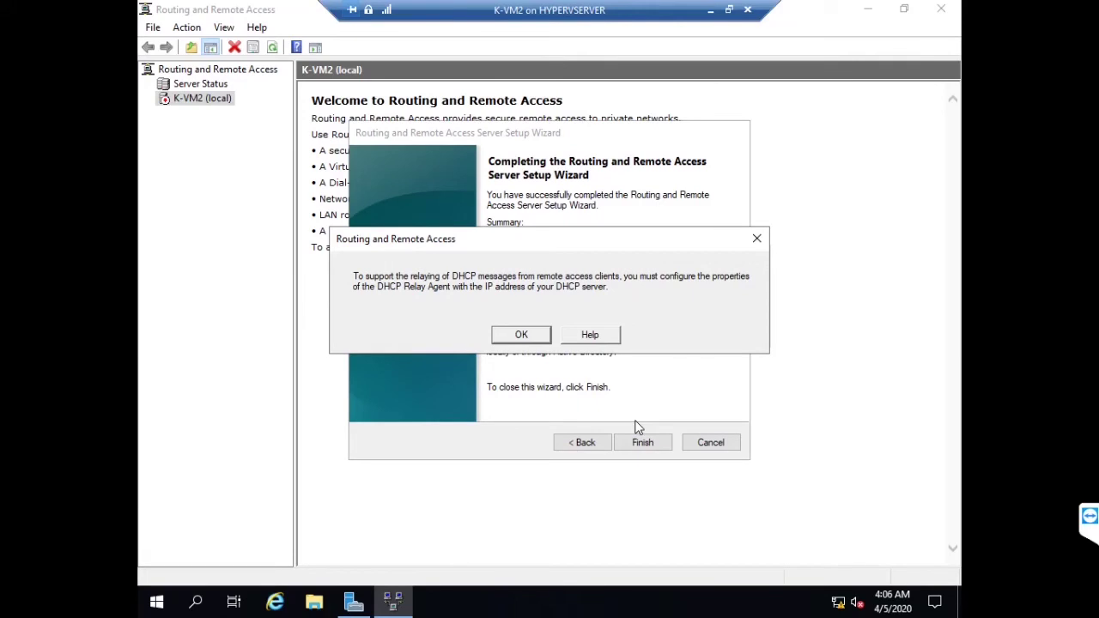
pyautogui.click(515, 334)
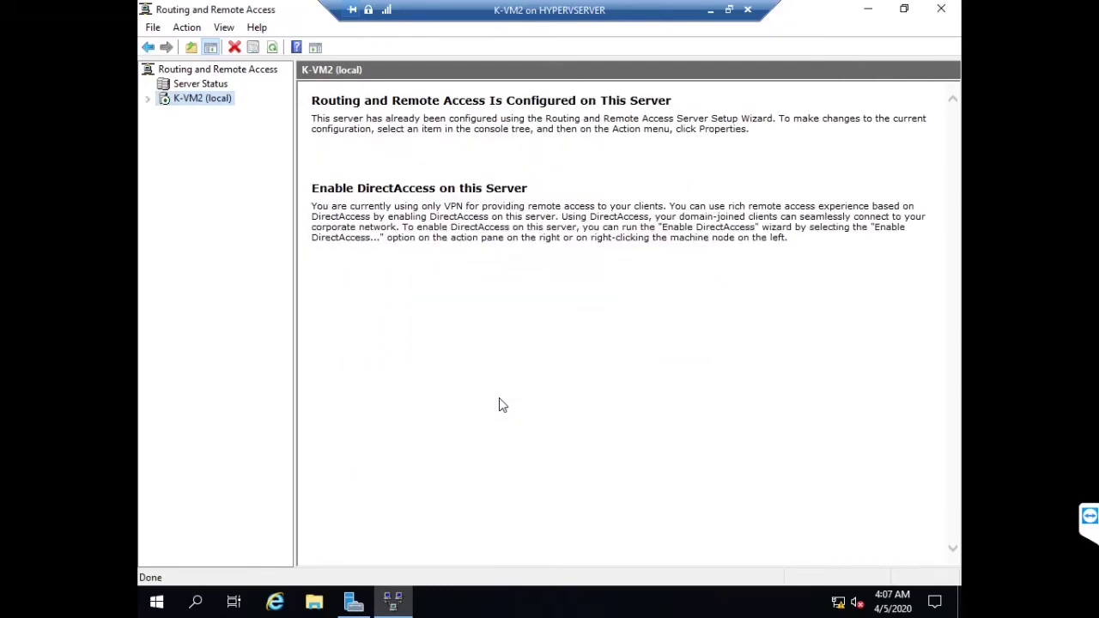
pyautogui.click(711, 10)
# Connect to the VPN client VM full screen, sign in as Administrator, then minimize it
pyautogui.click(243, 156)
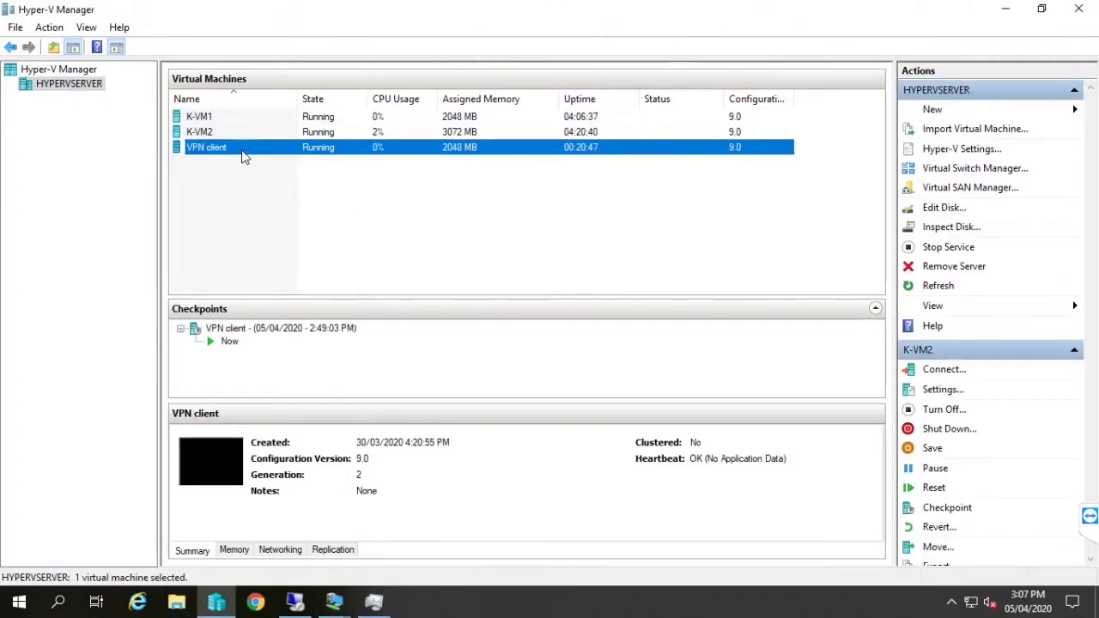
pyautogui.doubleClick(244, 151)
pyautogui.doubleClick(559, 43)
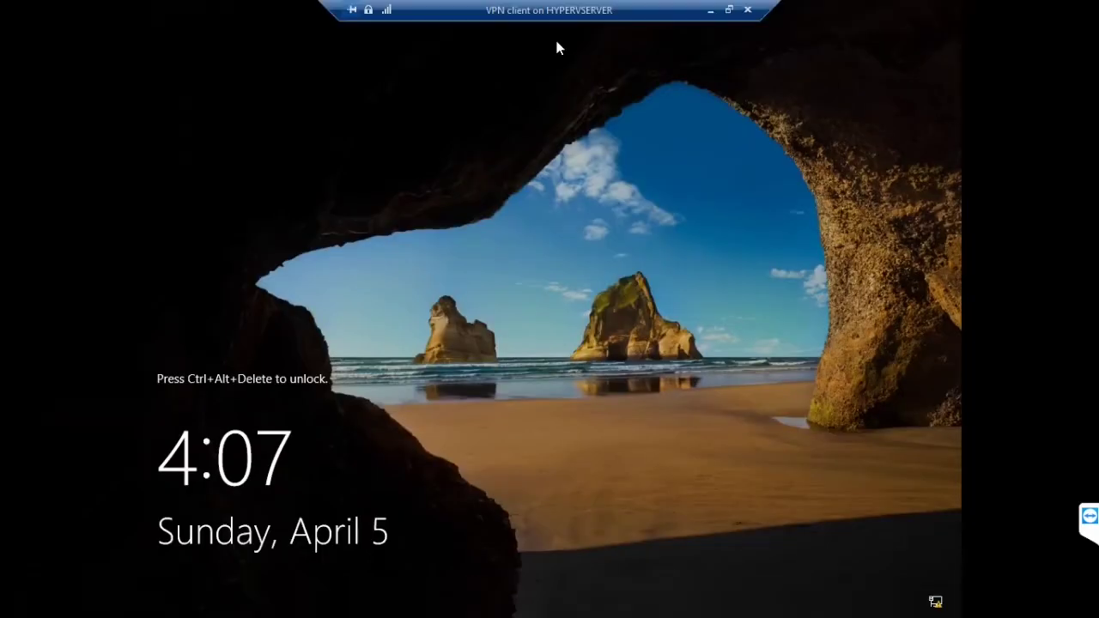
pyautogui.hotkey('ctrl', 'alt', 'End')
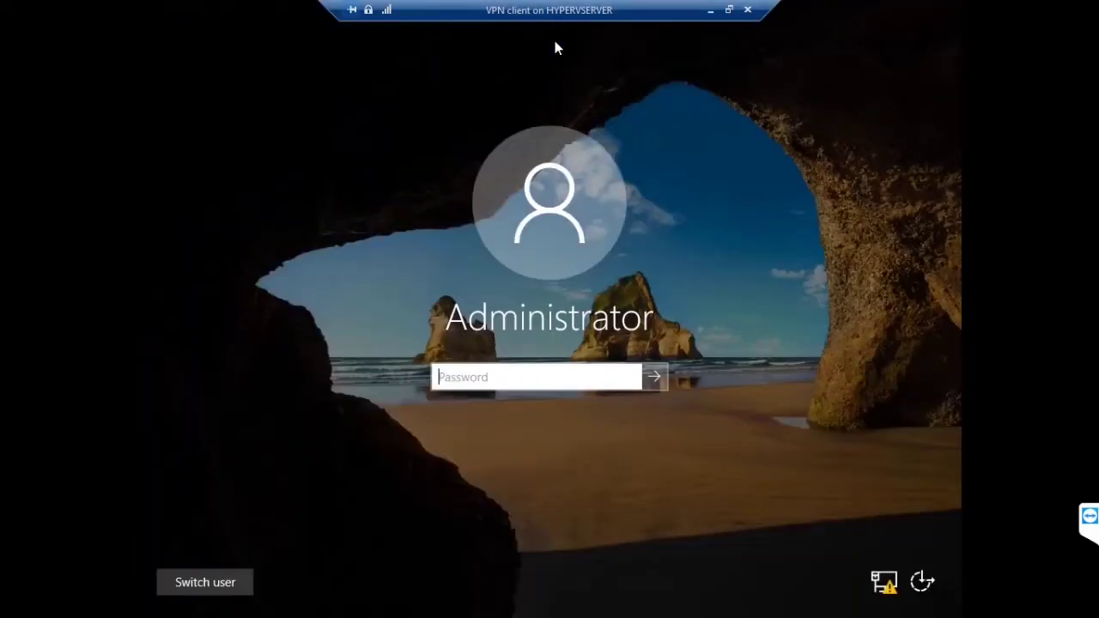
pyautogui.write('*********')
pyautogui.press('Return')
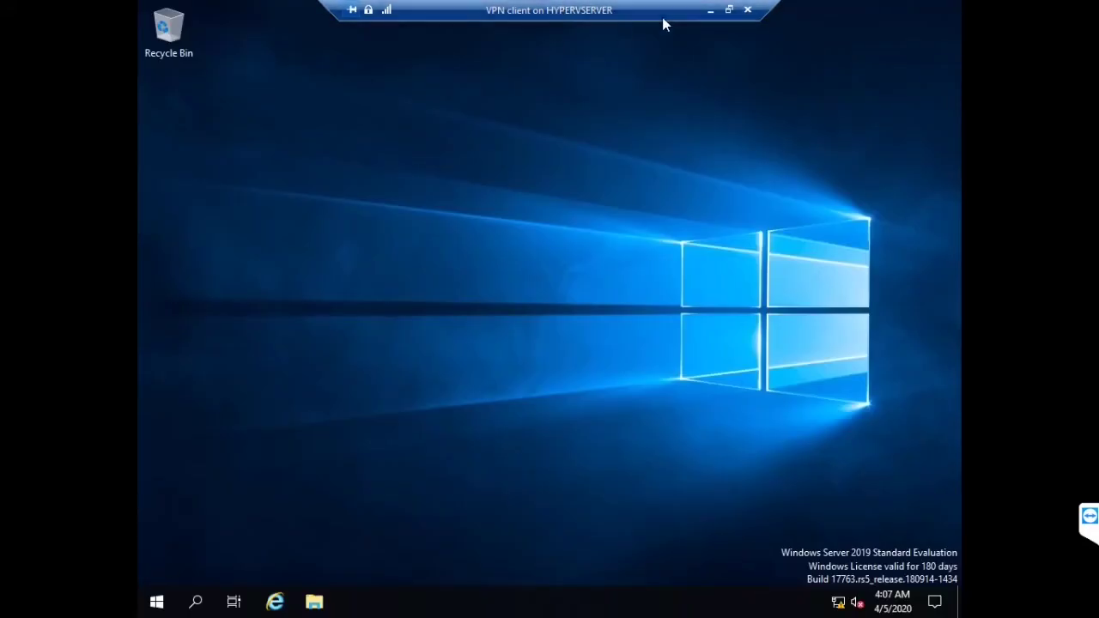
pyautogui.click(709, 11)
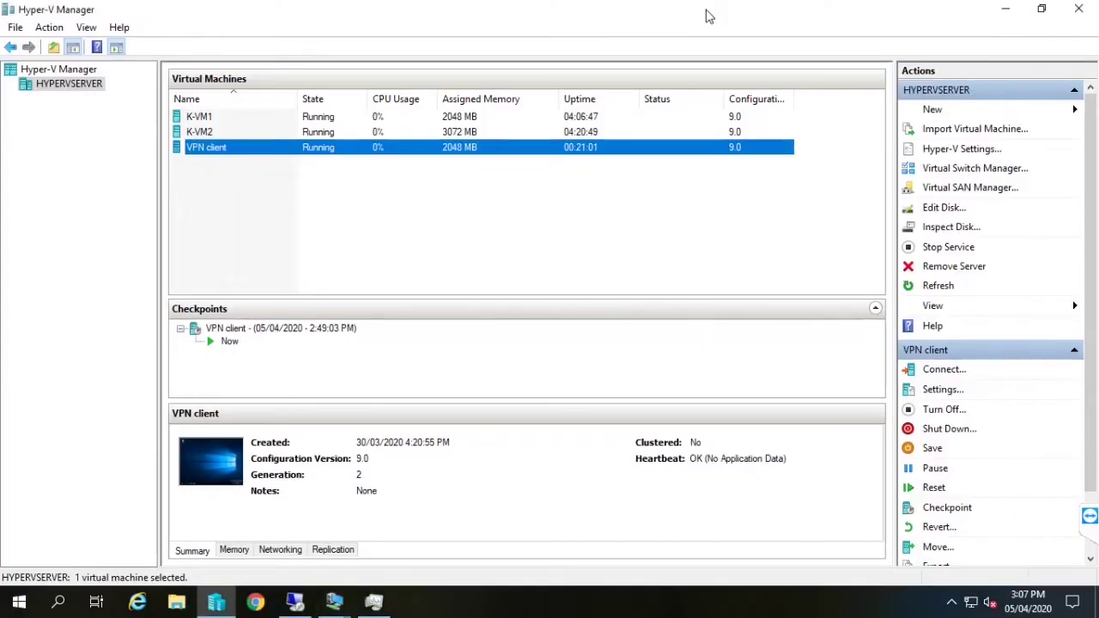
# Connect to K-VM1 full screen and sign in with the administrator password
pyautogui.click(203, 120)
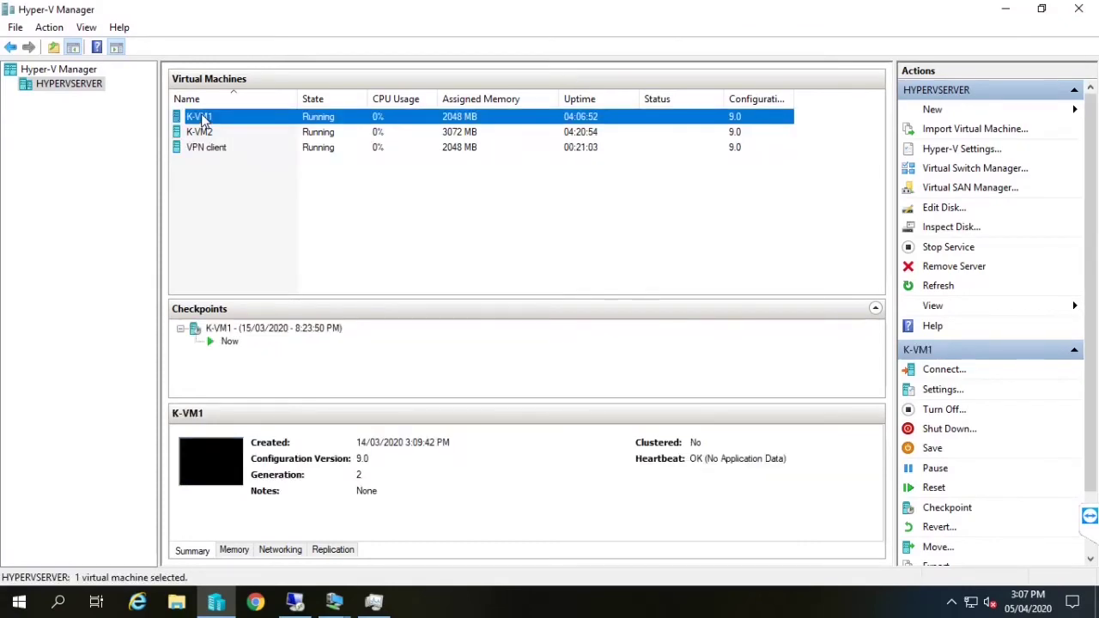
pyautogui.doubleClick(203, 120)
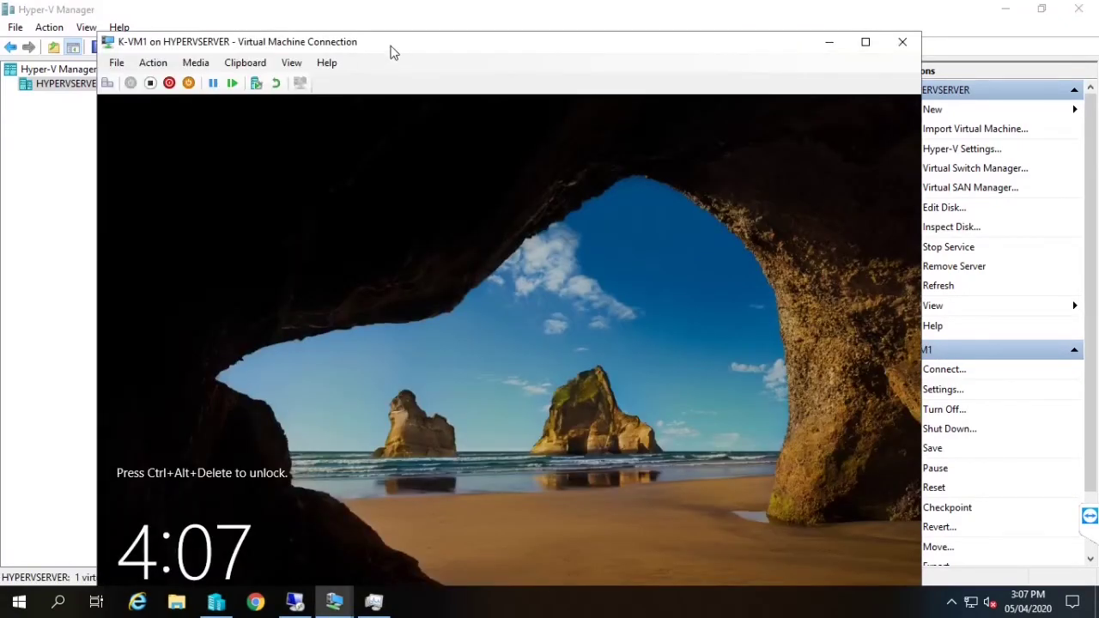
pyautogui.doubleClick(391, 48)
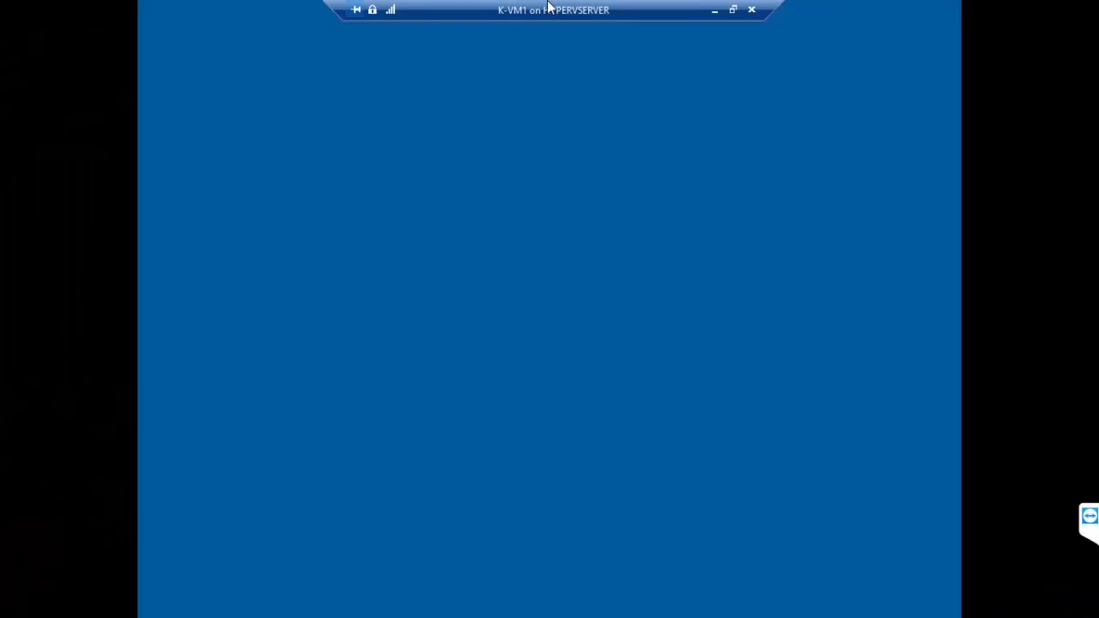
pyautogui.write('••')
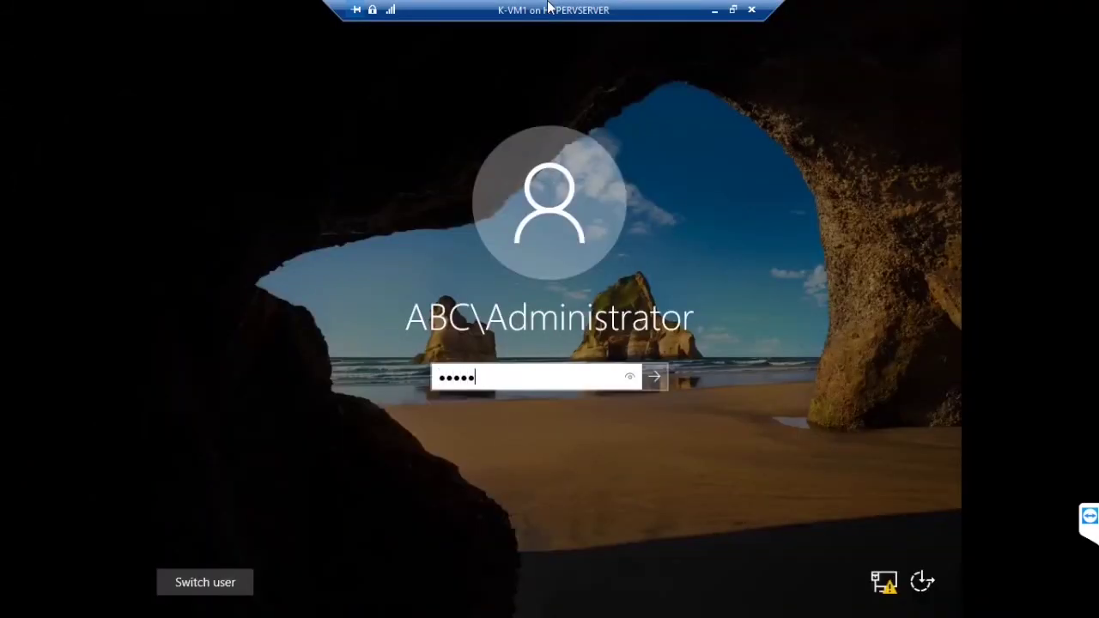
pyautogui.press('BackSpace')
pyautogui.press('BackSpace')
pyautogui.press('BackSpace')
pyautogui.press('BackSpace')
pyautogui.press('BackSpace')
pyautogui.write('••••••••••')
pyautogui.press('Return')
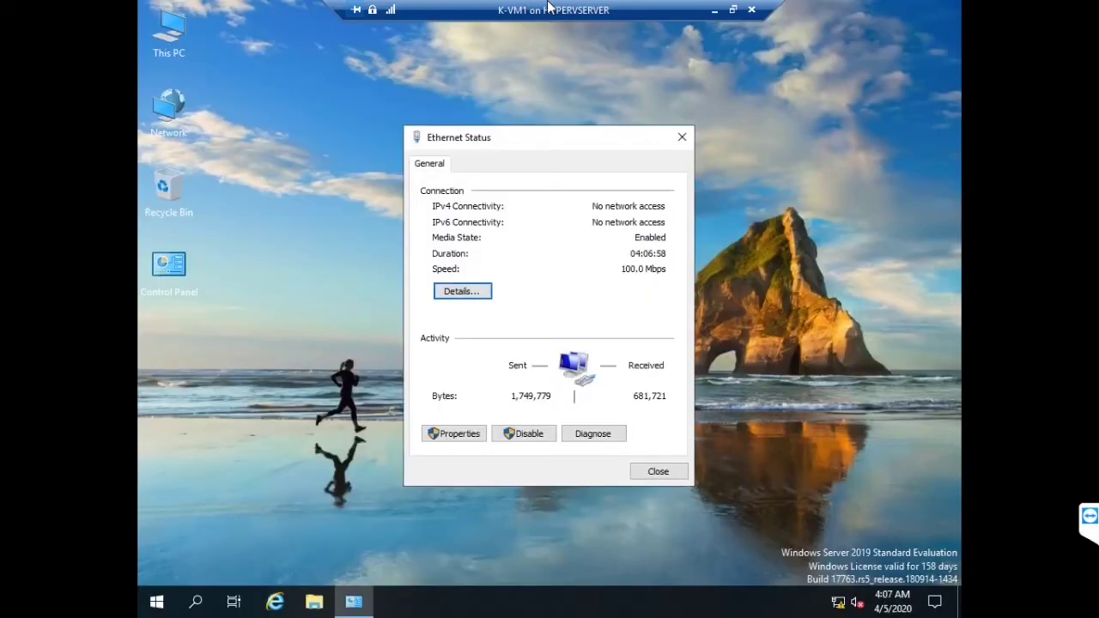
# Close Ethernet Status and run dsa.msc to open Active Directory Users and Computers
pyautogui.click(682, 139)
pyautogui.press('super+r')
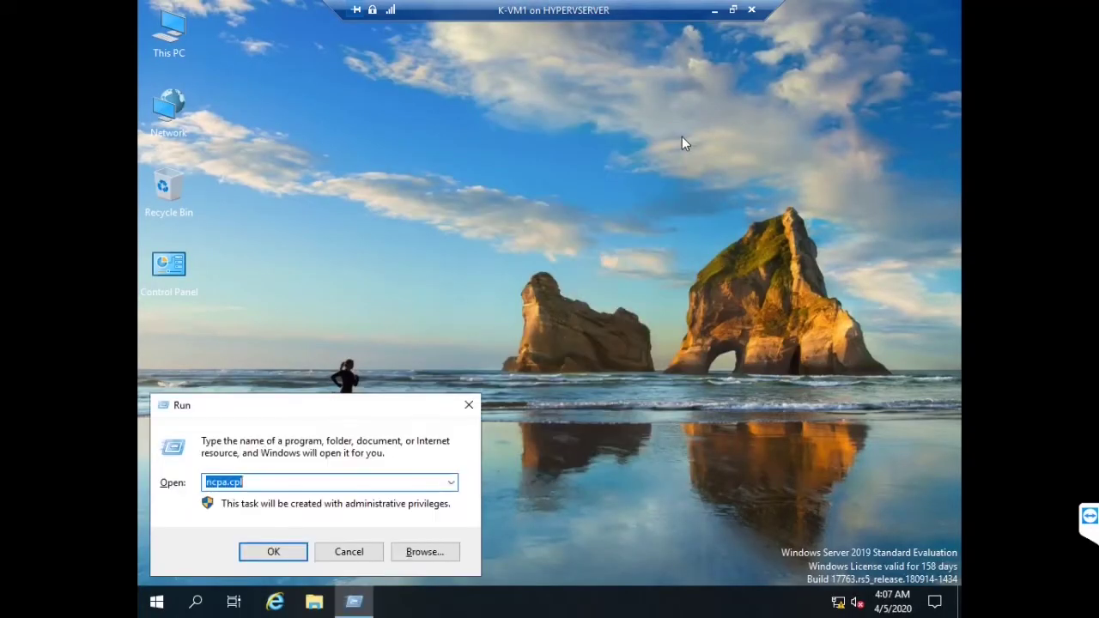
pyautogui.write('d')
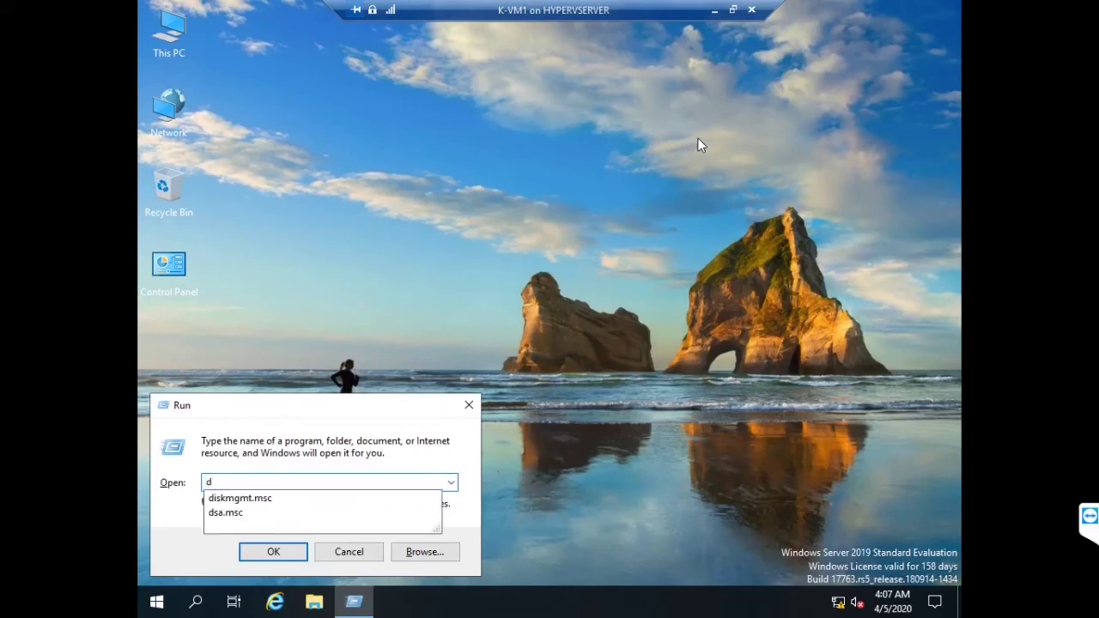
pyautogui.press('Down')
pyautogui.press('Down')
pyautogui.press('Return')
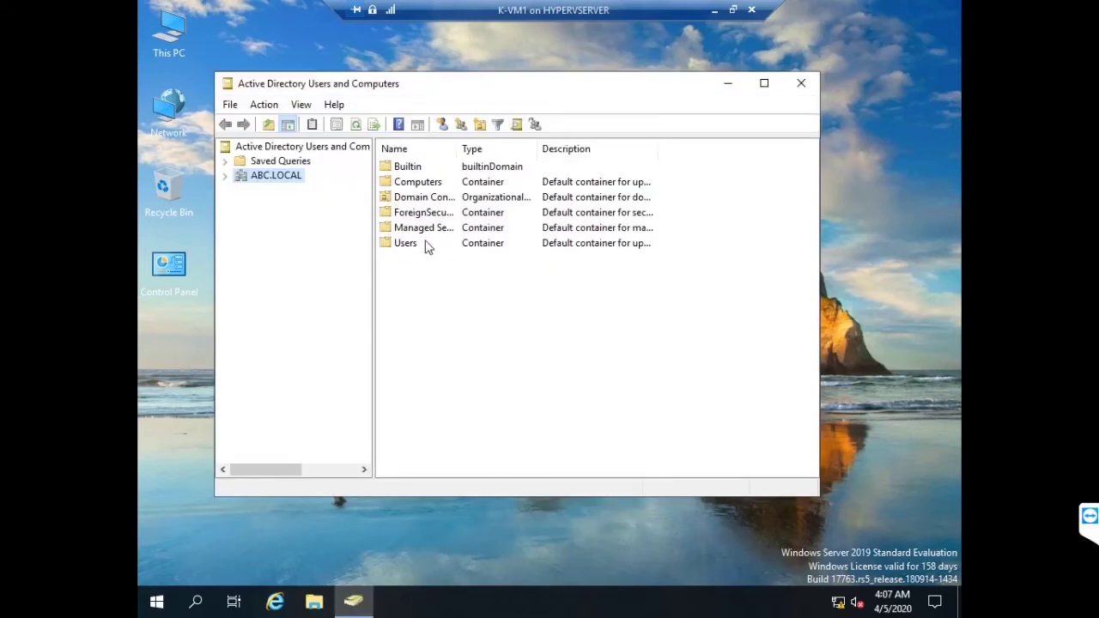
# Set the admin user's Dial-in network access permission to Allow access
pyautogui.doubleClick(420, 244)
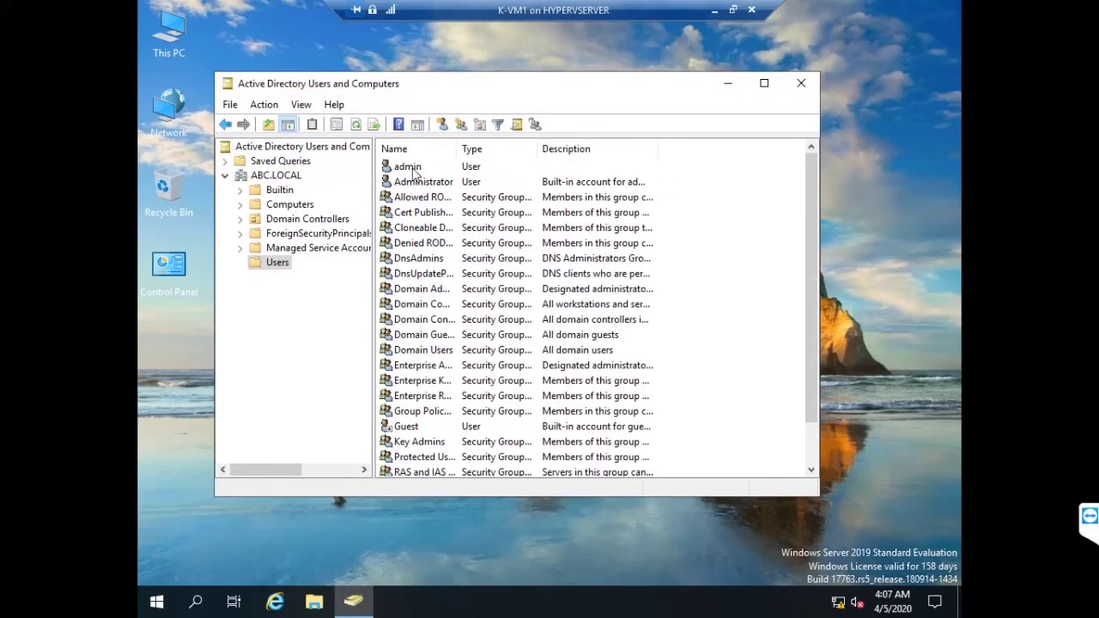
pyautogui.click(411, 168)
pyautogui.rightClick(412, 169)
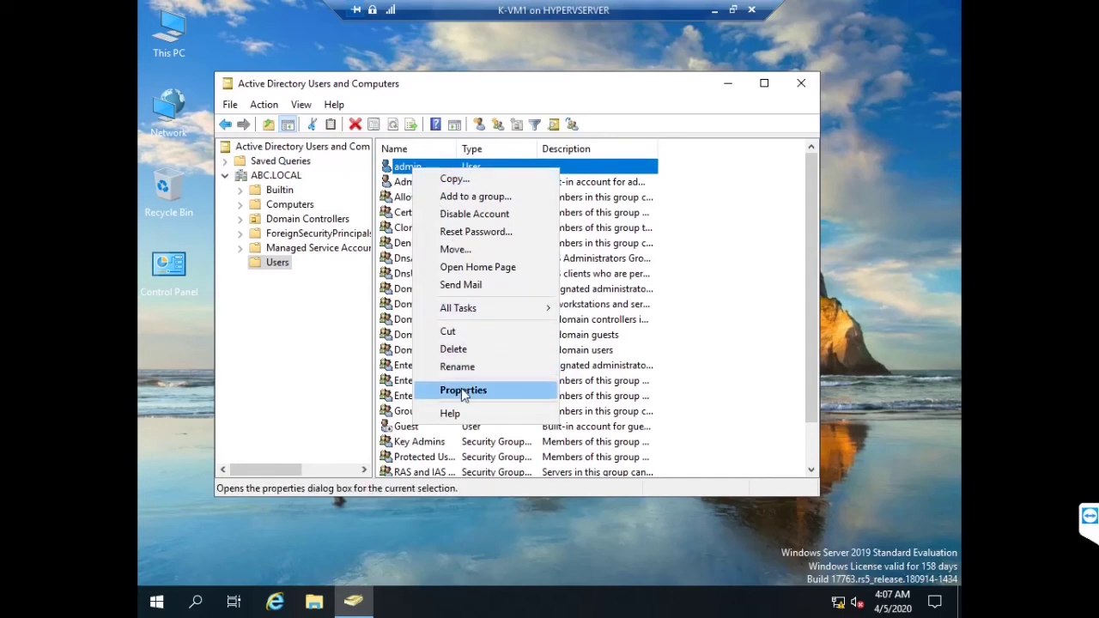
pyautogui.click(455, 389)
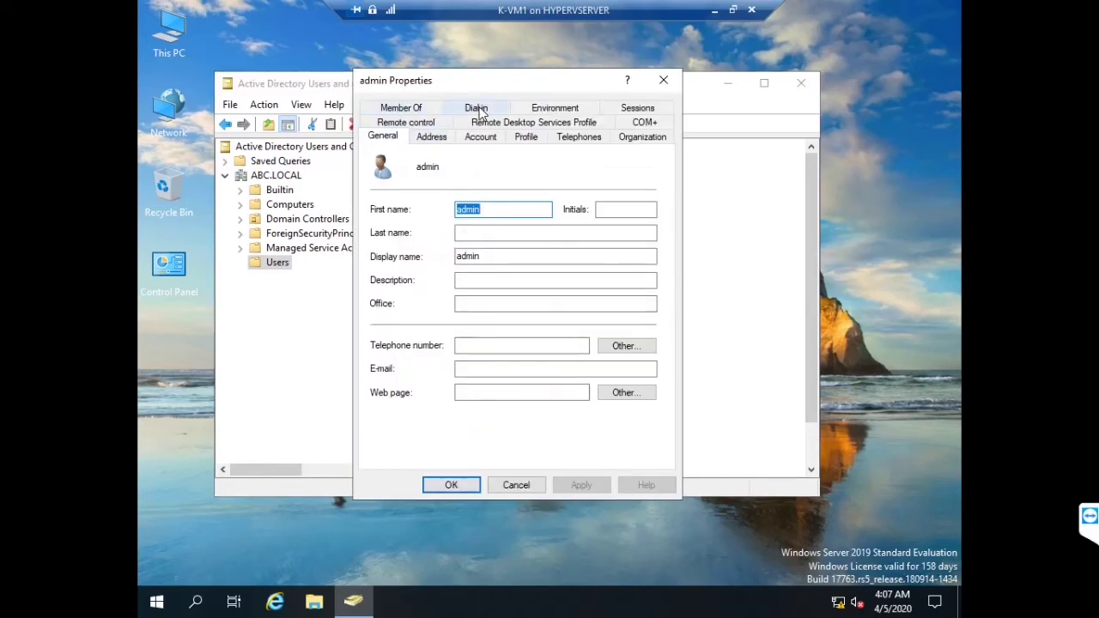
pyautogui.click(478, 109)
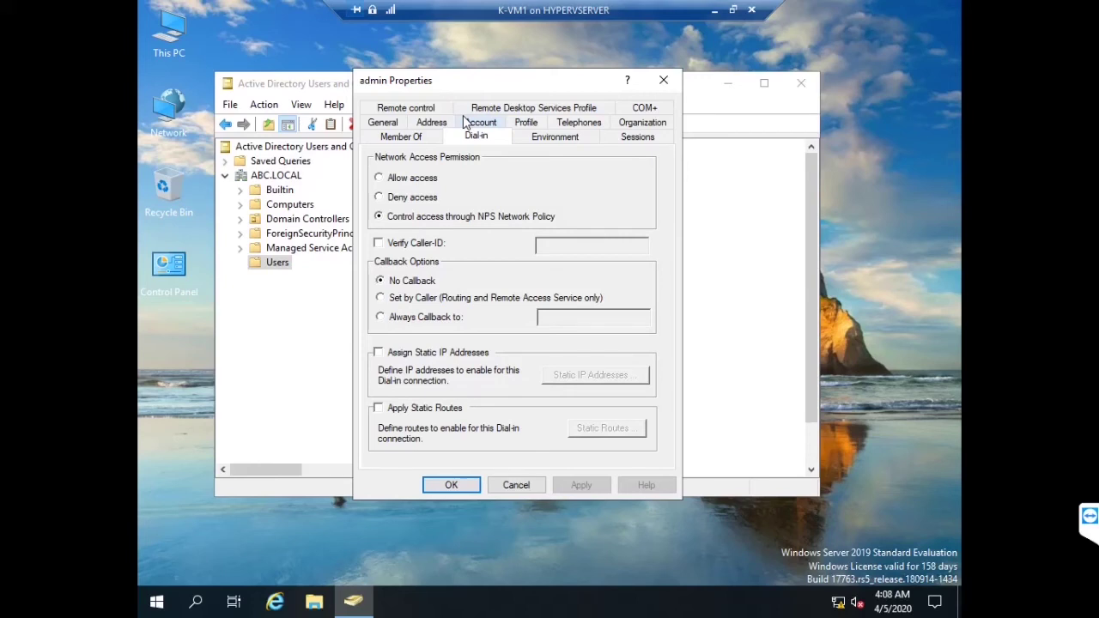
pyautogui.click(402, 178)
pyautogui.click(581, 485)
pyautogui.click(451, 485)
# Close ADUC, minimize K-VM1, and open the VPN client VM full screen
pyautogui.click(801, 84)
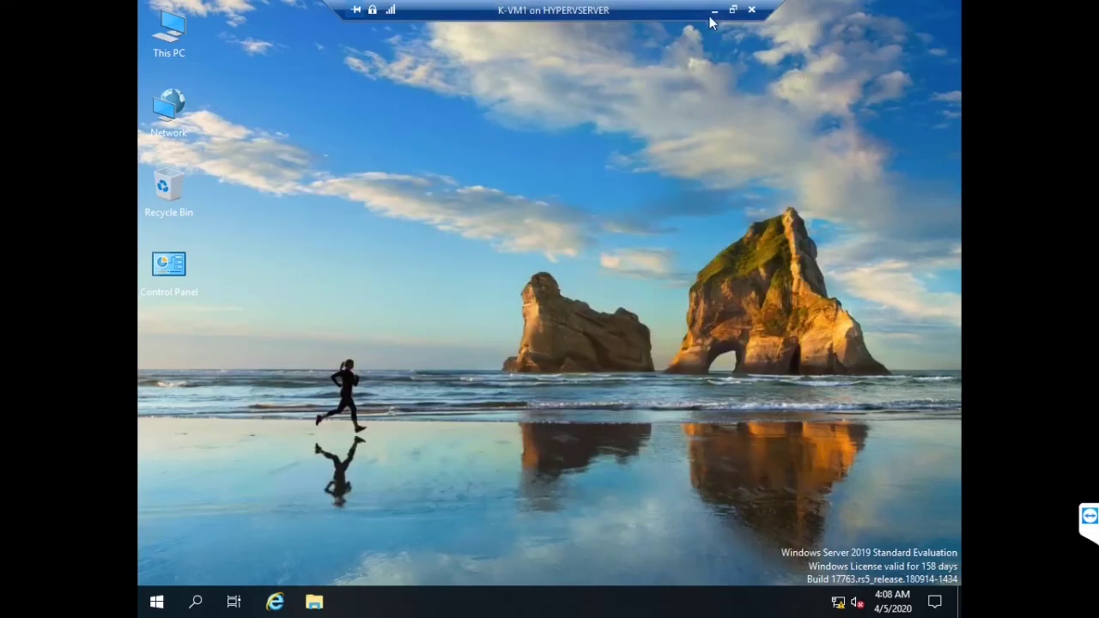
pyautogui.click(714, 9)
pyautogui.doubleClick(269, 151)
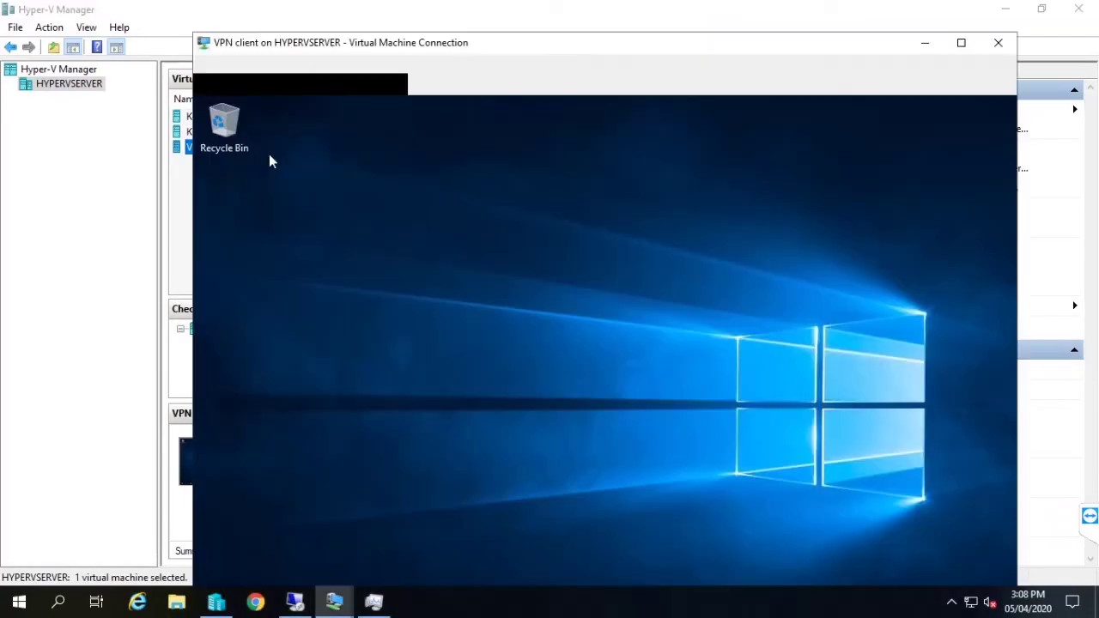
pyautogui.doubleClick(504, 43)
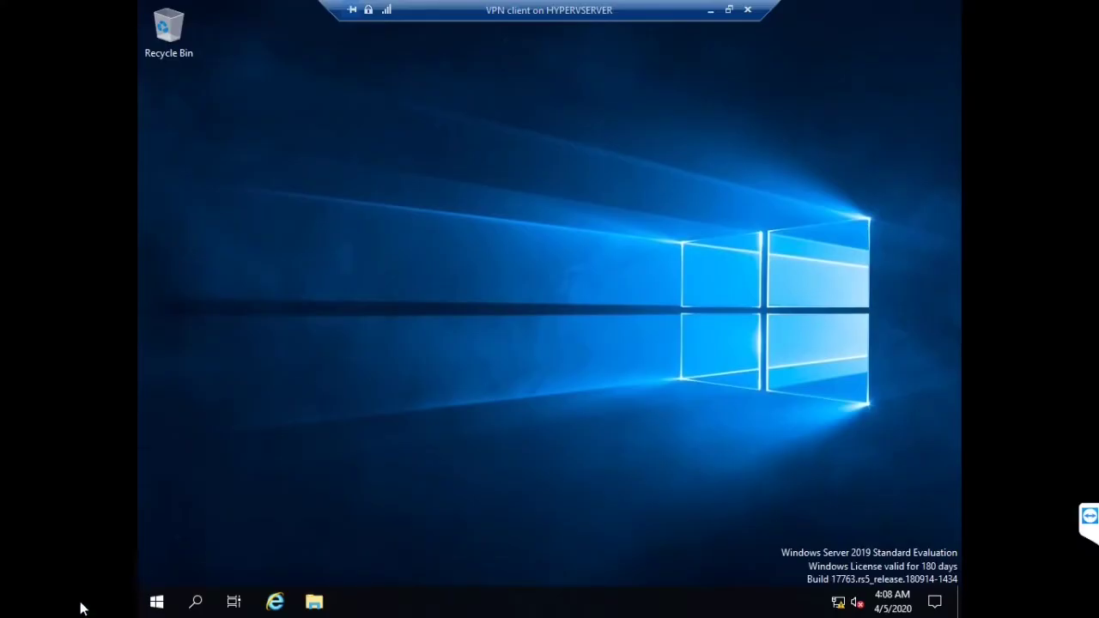
pyautogui.click(151, 598)
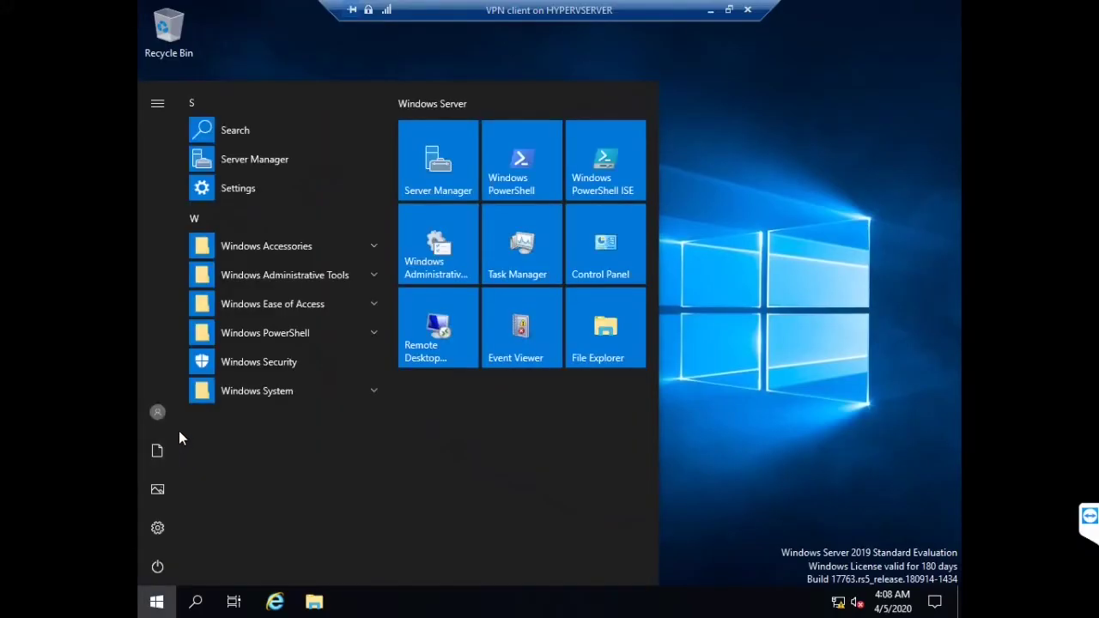
# Open Network & Internet settings and begin adding a Windows (built-in) VPN connection
pyautogui.click(447, 359)
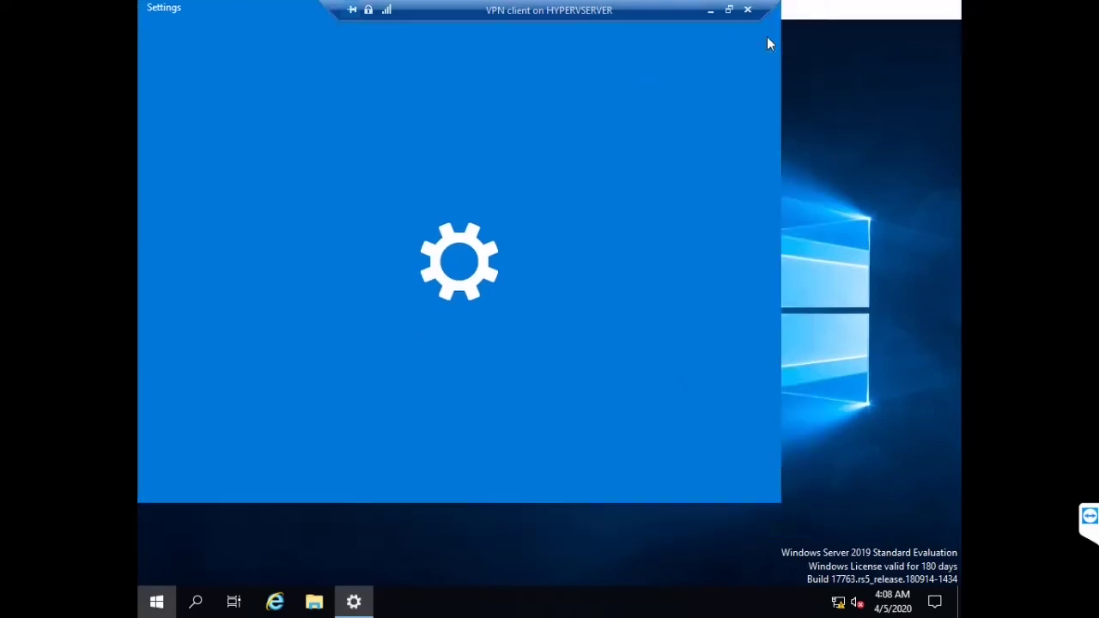
pyautogui.click(766, 39)
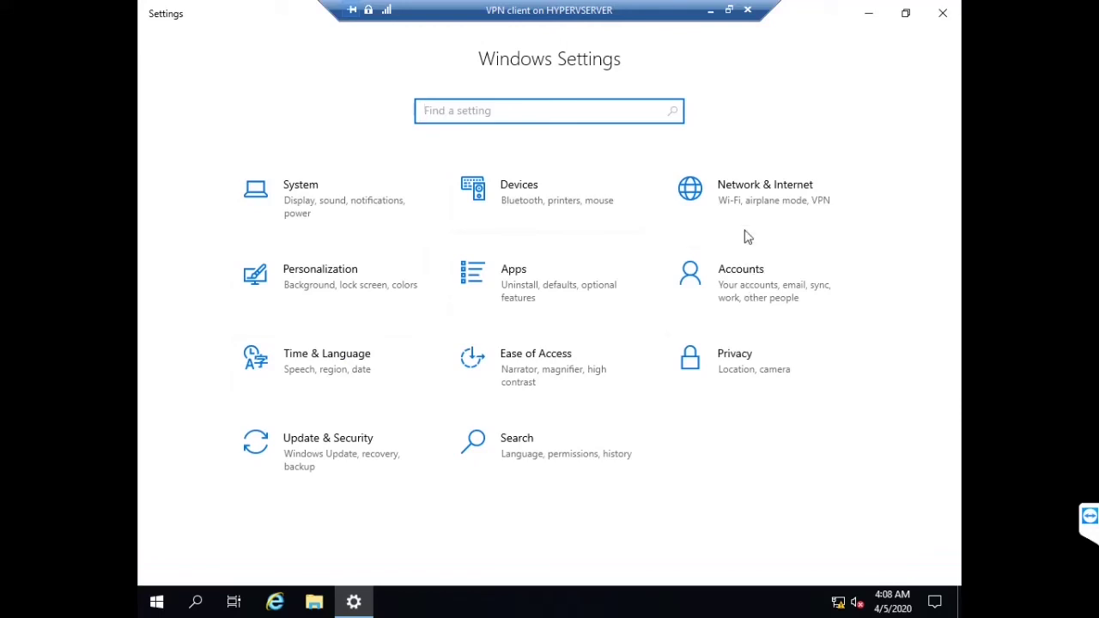
pyautogui.click(739, 196)
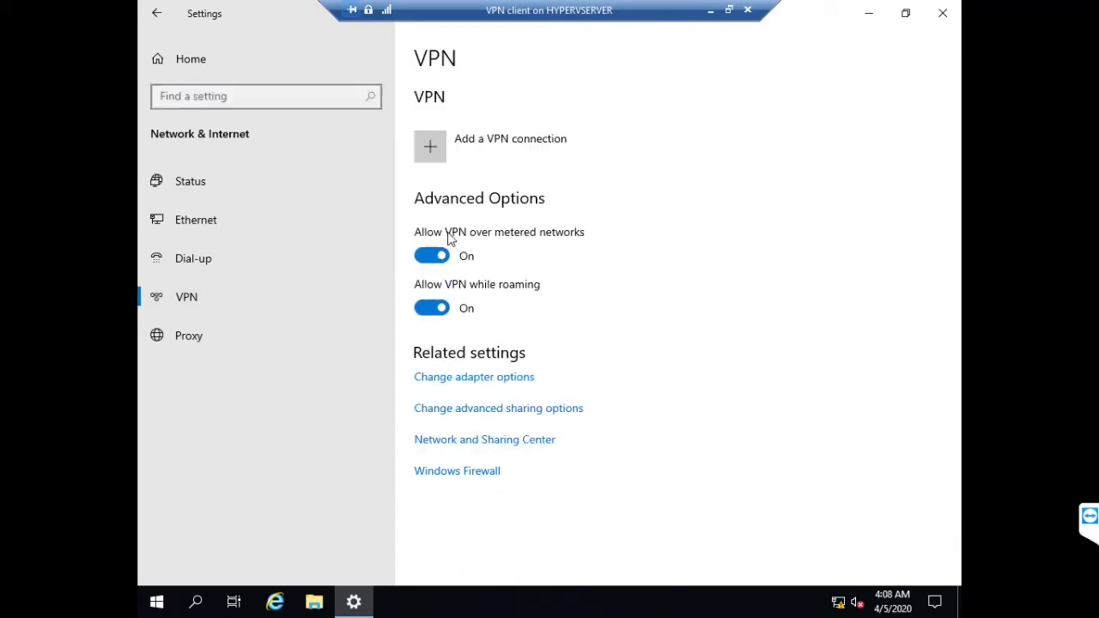
pyautogui.click(436, 155)
pyautogui.click(422, 100)
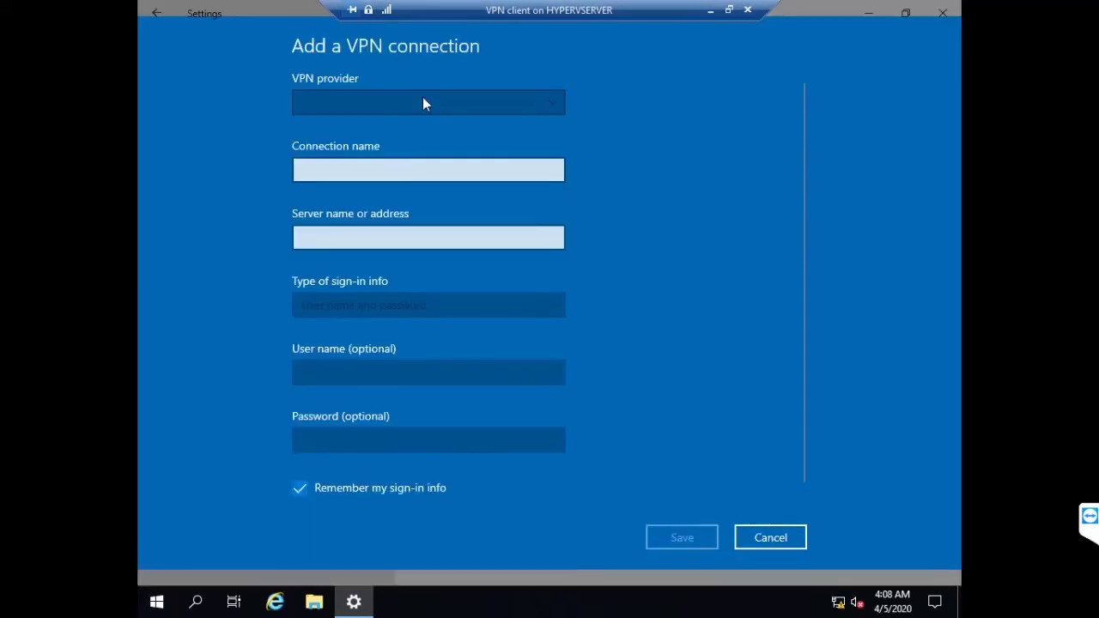
pyautogui.click(389, 105)
# Name the VPN MAINOFFICE, server 2.2.2.1, user ADMIN with the account password, and save
pyautogui.click(399, 168)
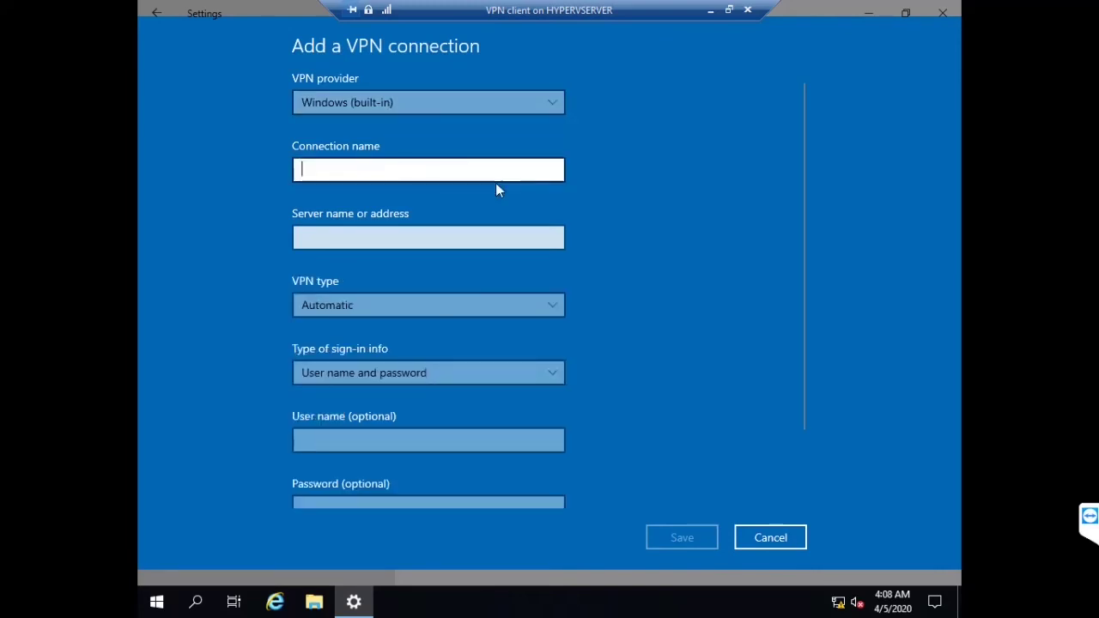
pyautogui.write('V')
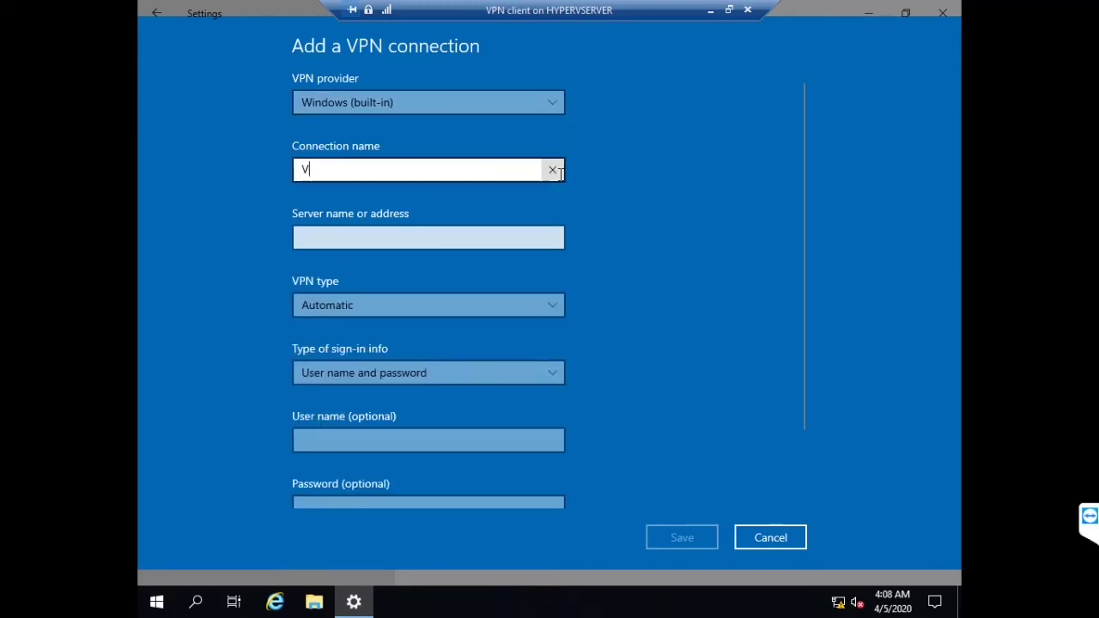
pyautogui.click(559, 172)
pyautogui.write('V')
pyautogui.click(559, 173)
pyautogui.write('MAINOFFICE')
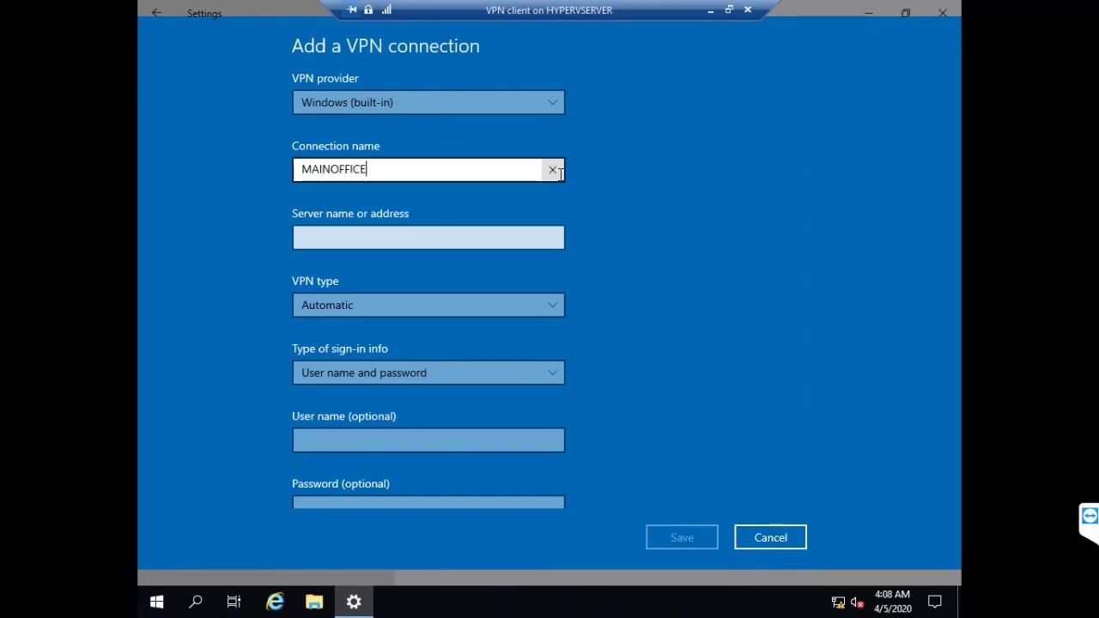
pyautogui.press('Tab')
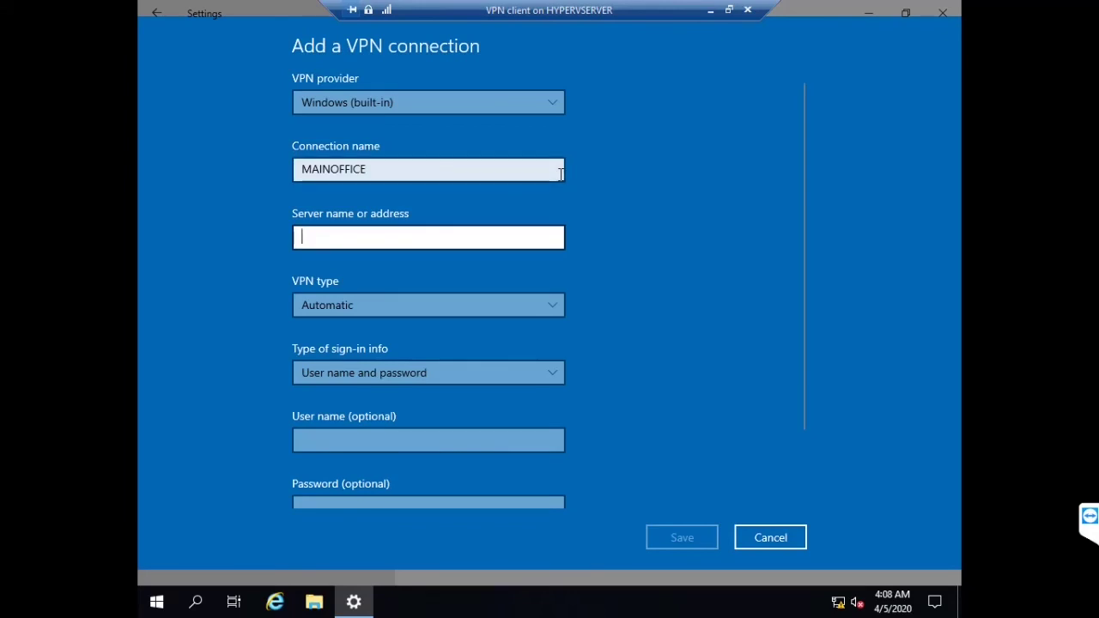
pyautogui.write('2.2.2.')
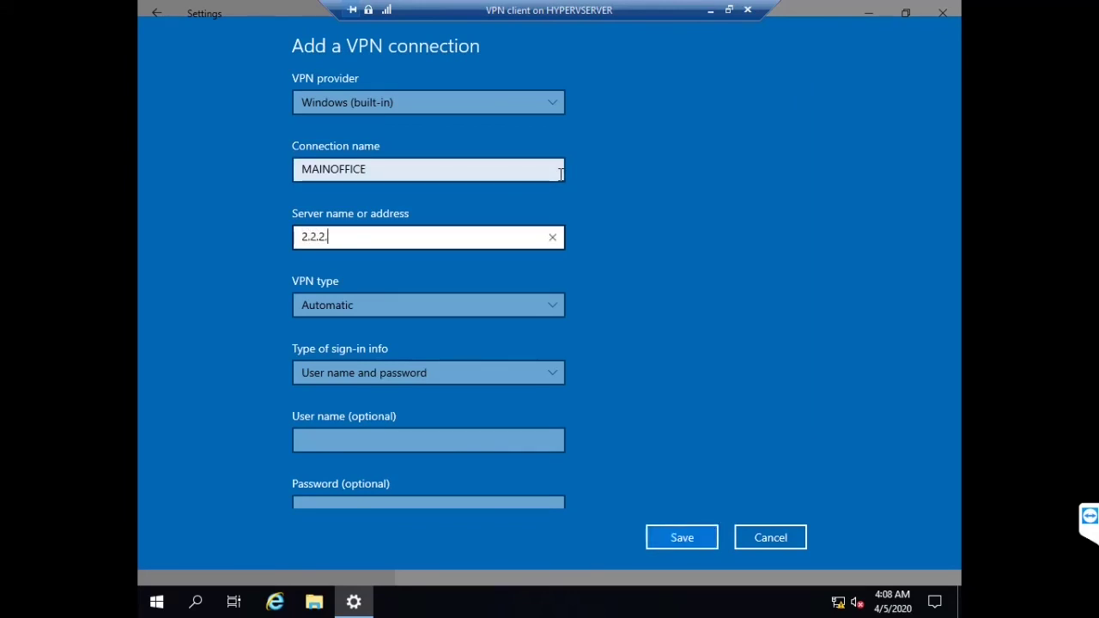
pyautogui.press('Tab')
pyautogui.press('Tab')
pyautogui.press('Tab')
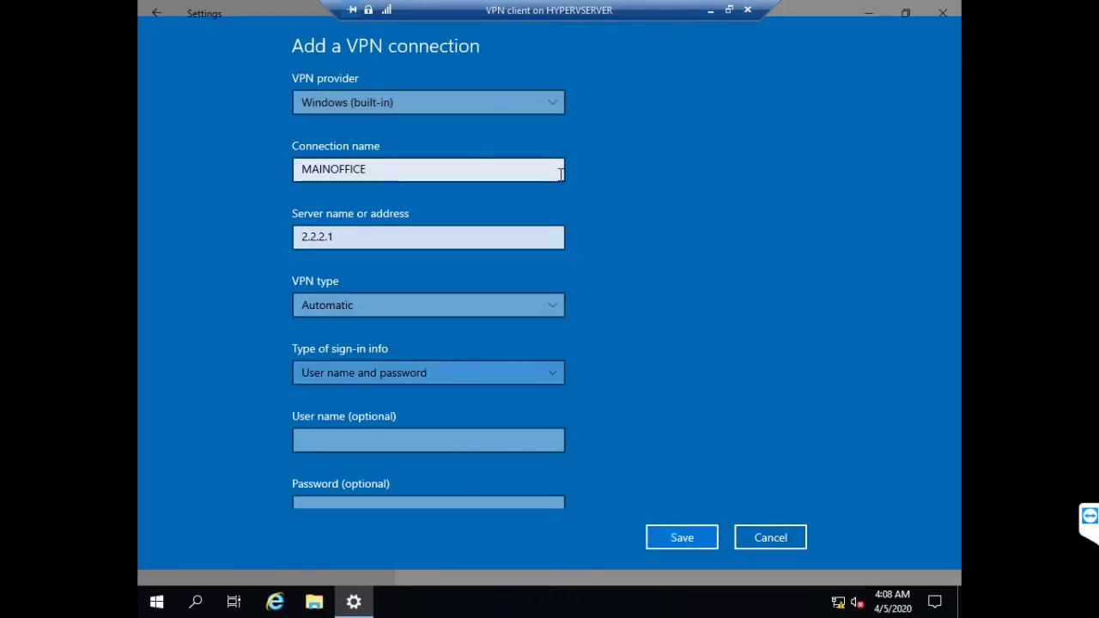
pyautogui.write('ADMIN')
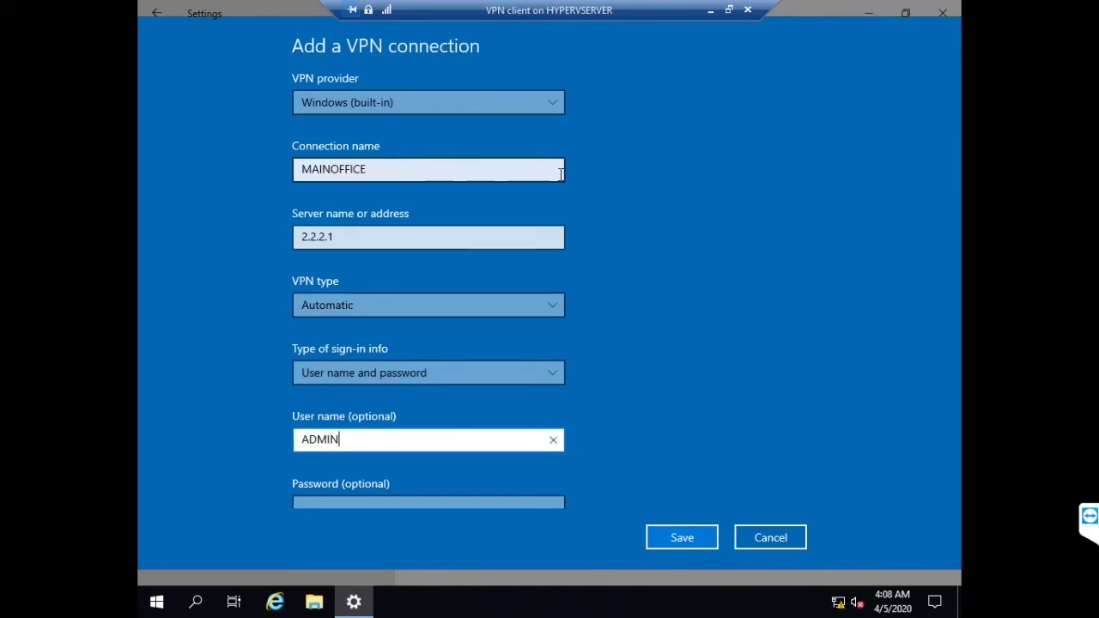
pyautogui.press('Tab')
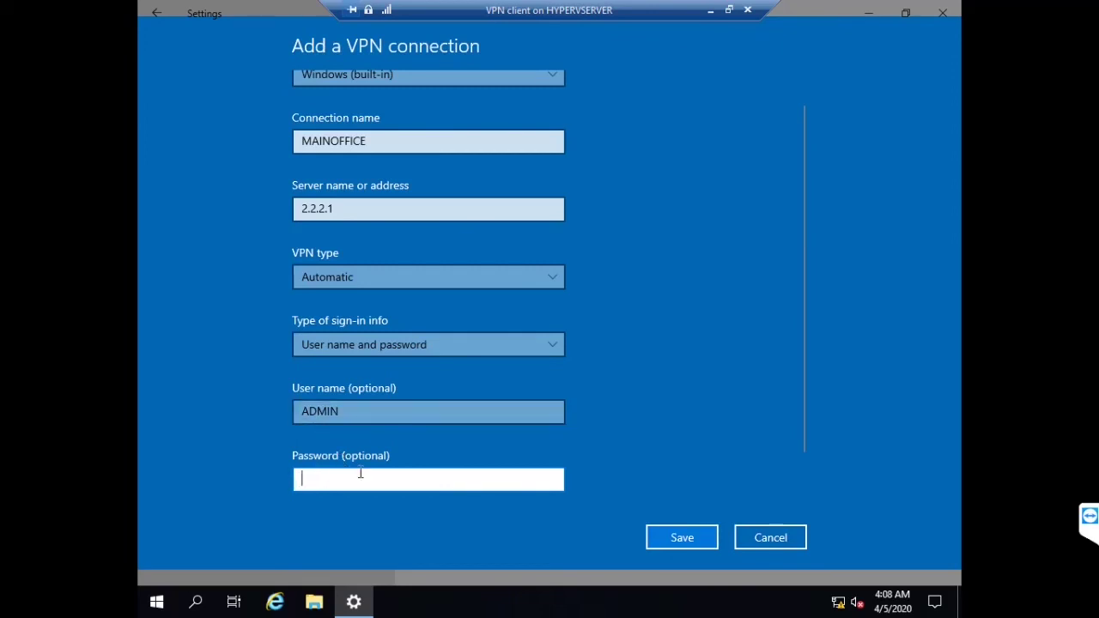
pyautogui.write('admin@')
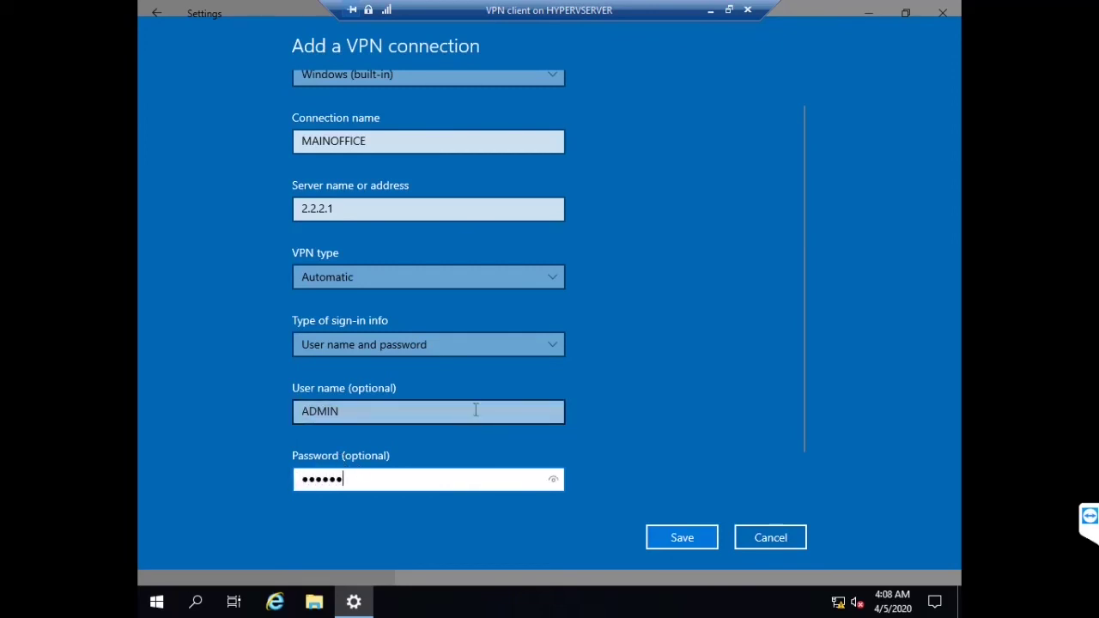
pyautogui.write('123')
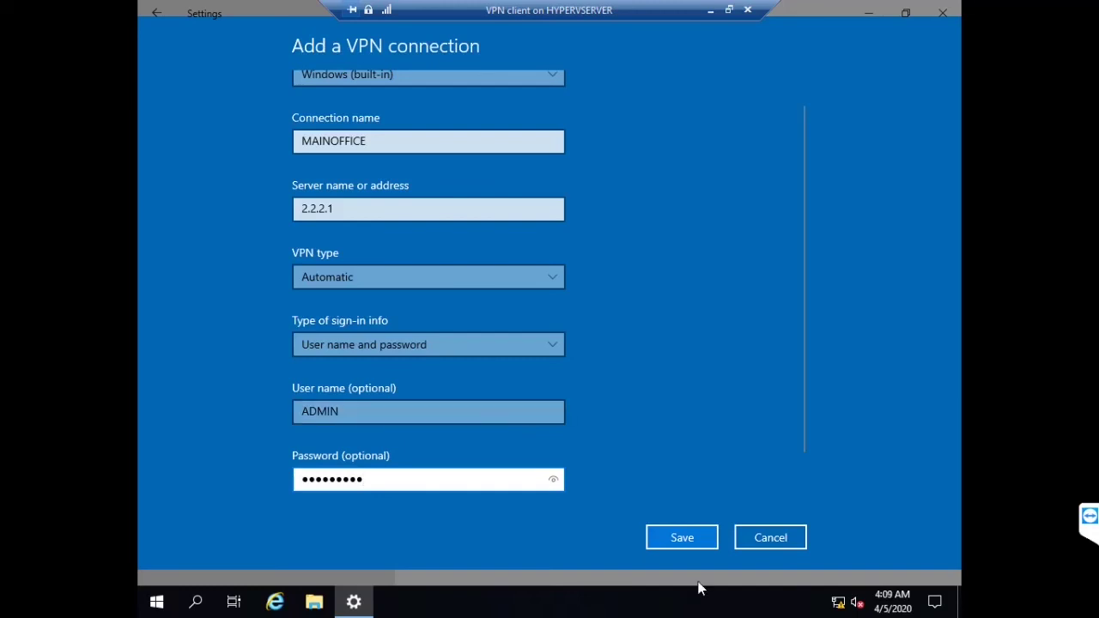
pyautogui.click(680, 541)
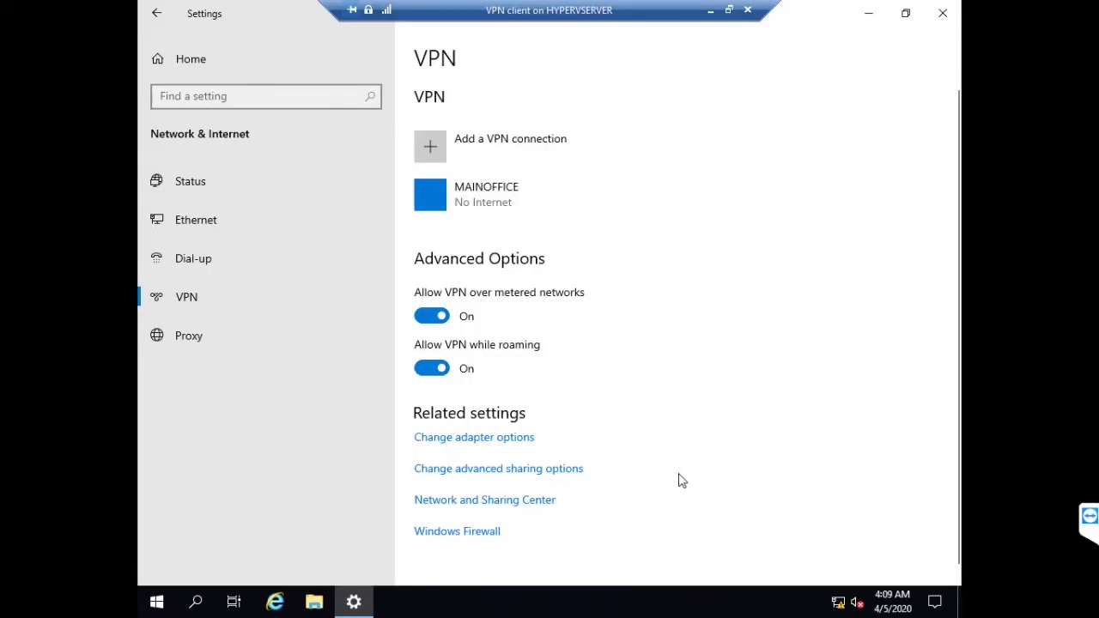
# Snap Settings to the left and start a continuous ping to 192.168.50.1 in Command Prompt
pyautogui.click(526, 212)
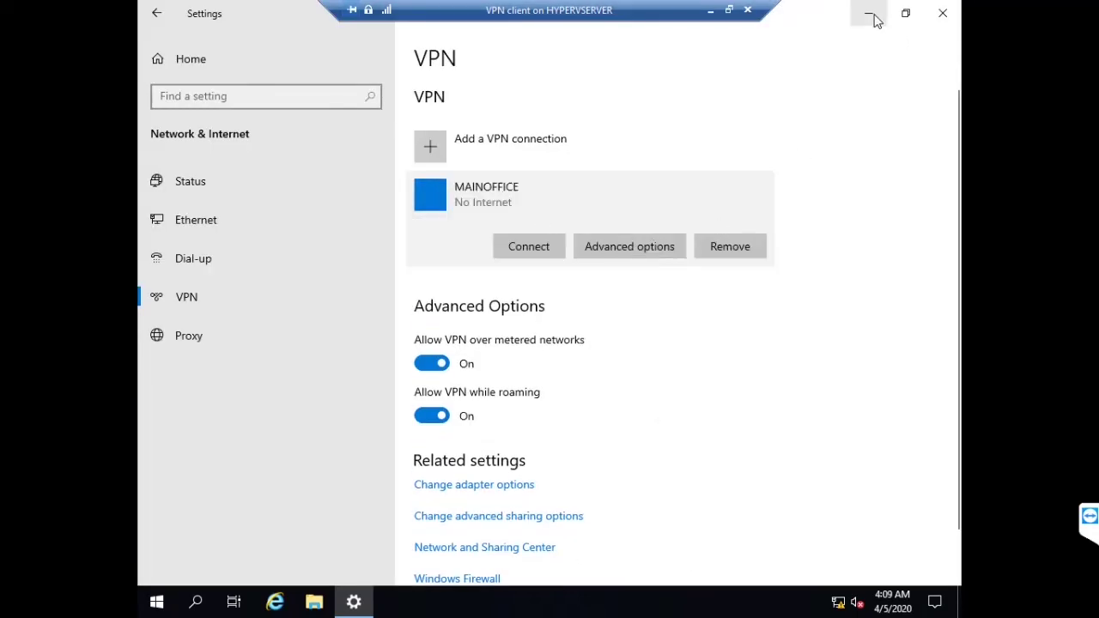
pyautogui.moveTo(834, 24); pyautogui.dragTo(558, 107)
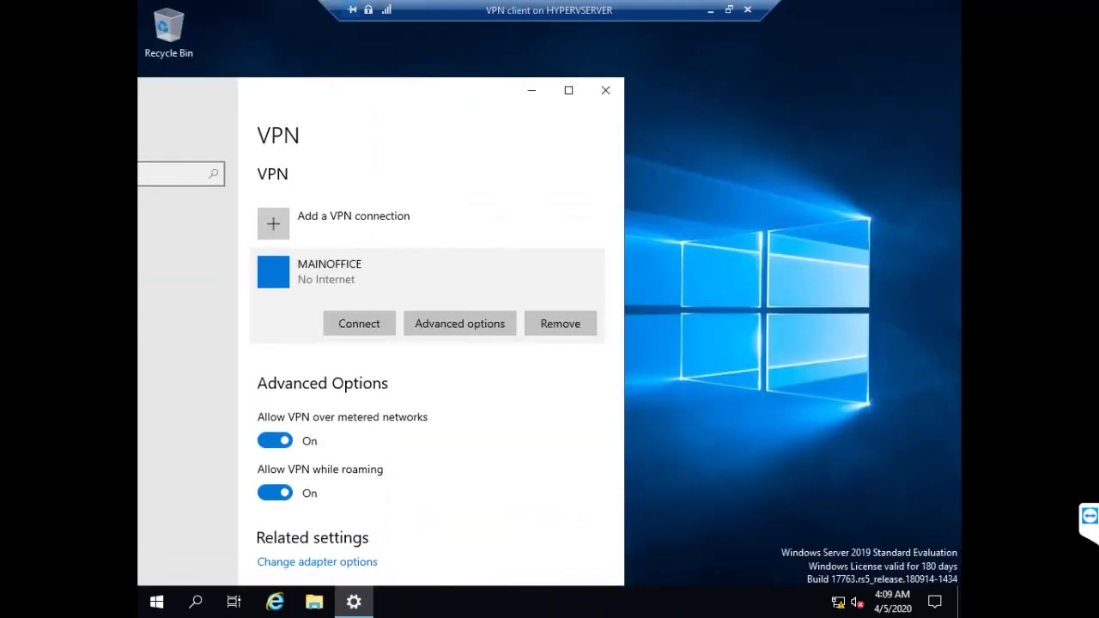
pyautogui.press('super+Left')
pyautogui.rightClick(675, 212)
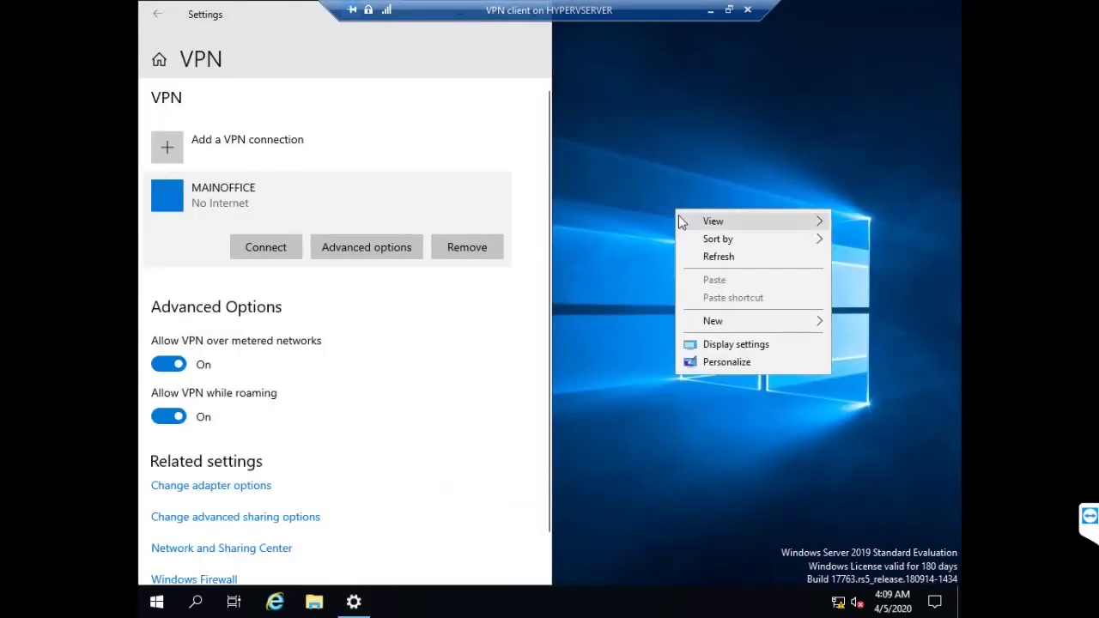
pyautogui.click(637, 232)
pyautogui.press('super+r')
pyautogui.write('cmd')
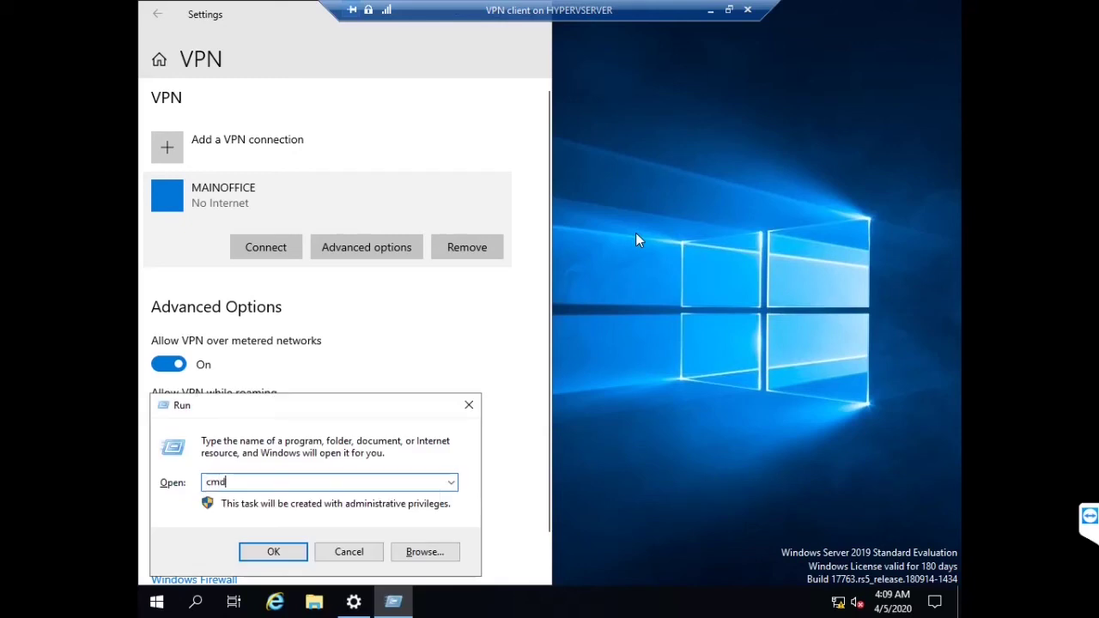
pyautogui.press('Return')
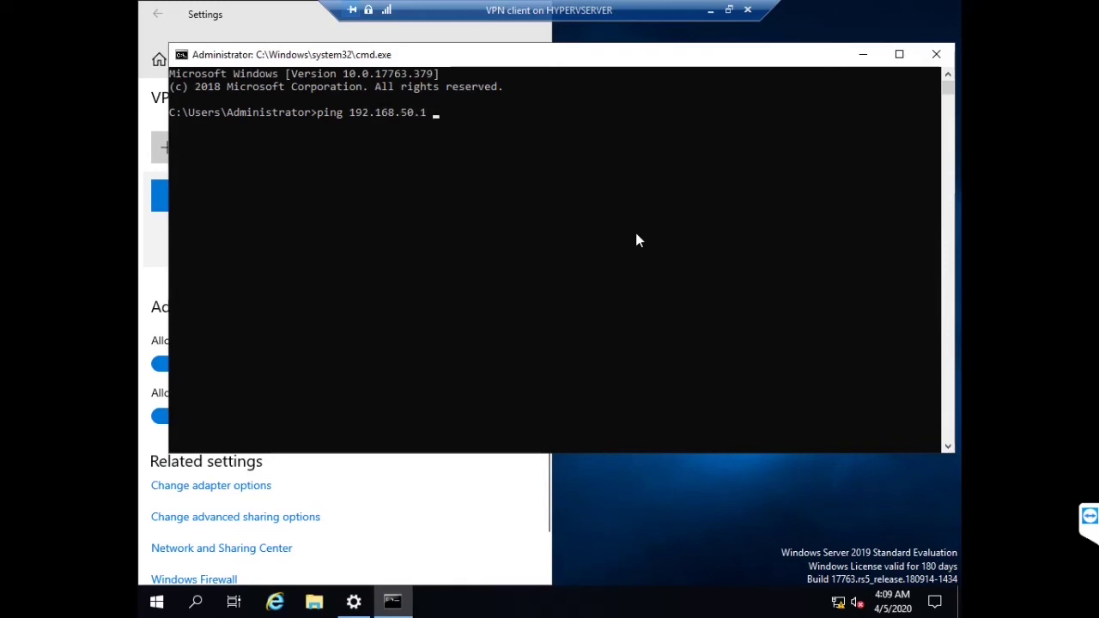
pyautogui.write('-t')
pyautogui.press('Return')
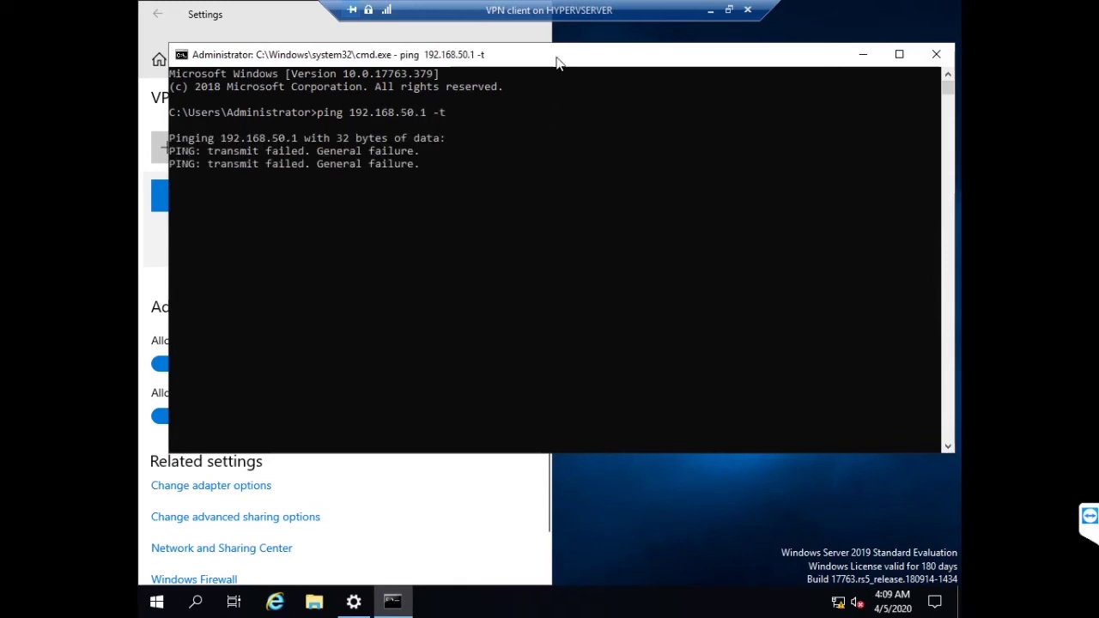
# Snap the prompt right, connect MAINOFFICE, reconnecting once, and open its advanced options
pyautogui.moveTo(557, 61); pyautogui.dragTo(957, 67)
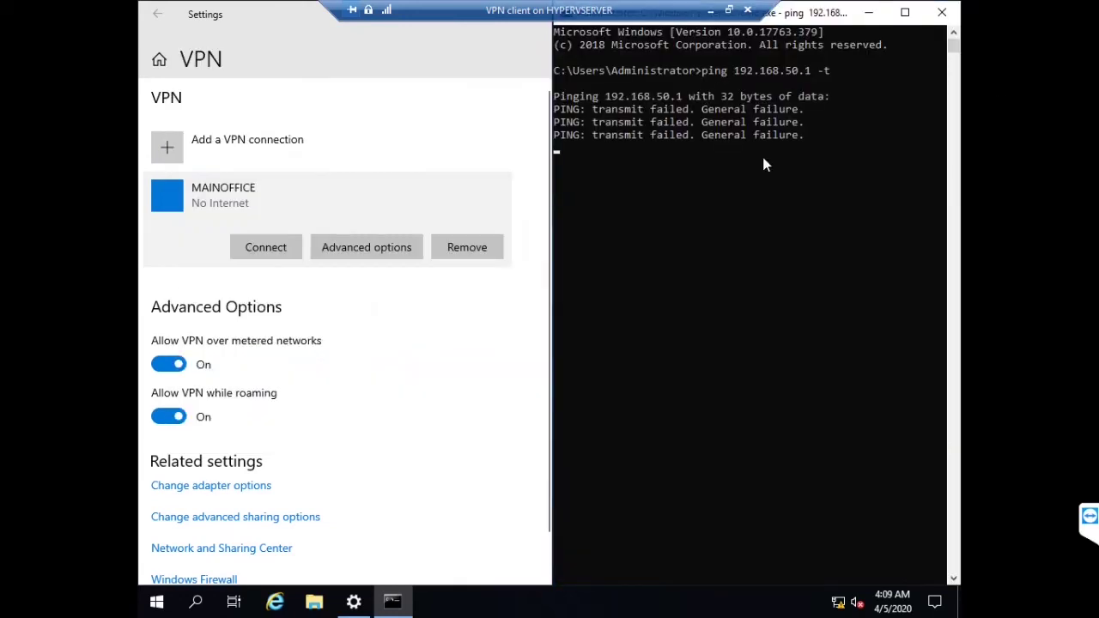
pyautogui.click(265, 247)
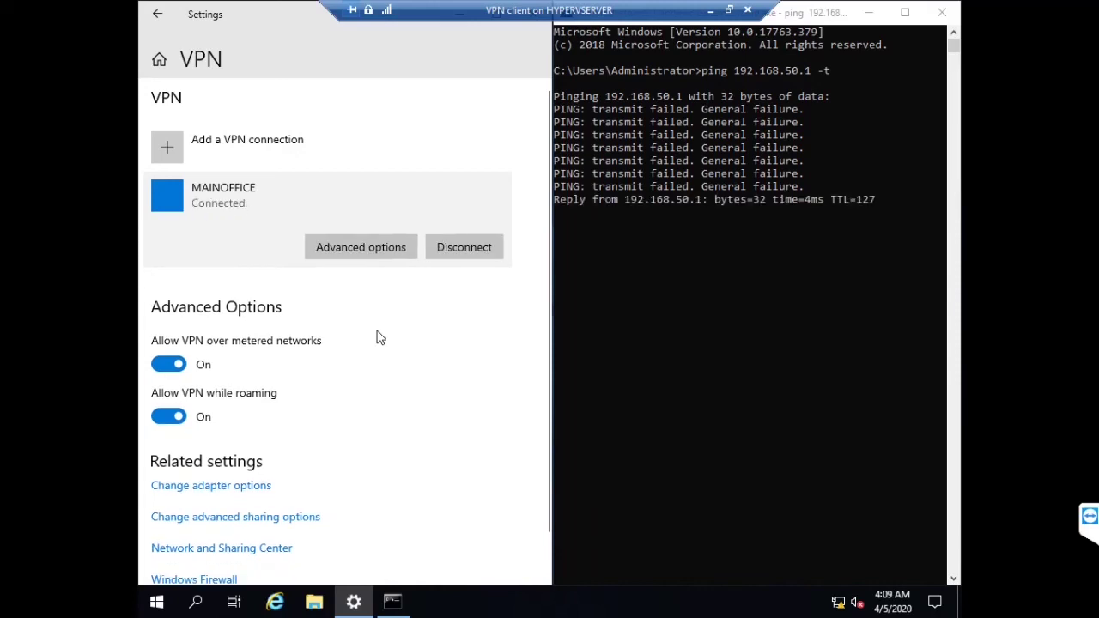
pyautogui.click(788, 230)
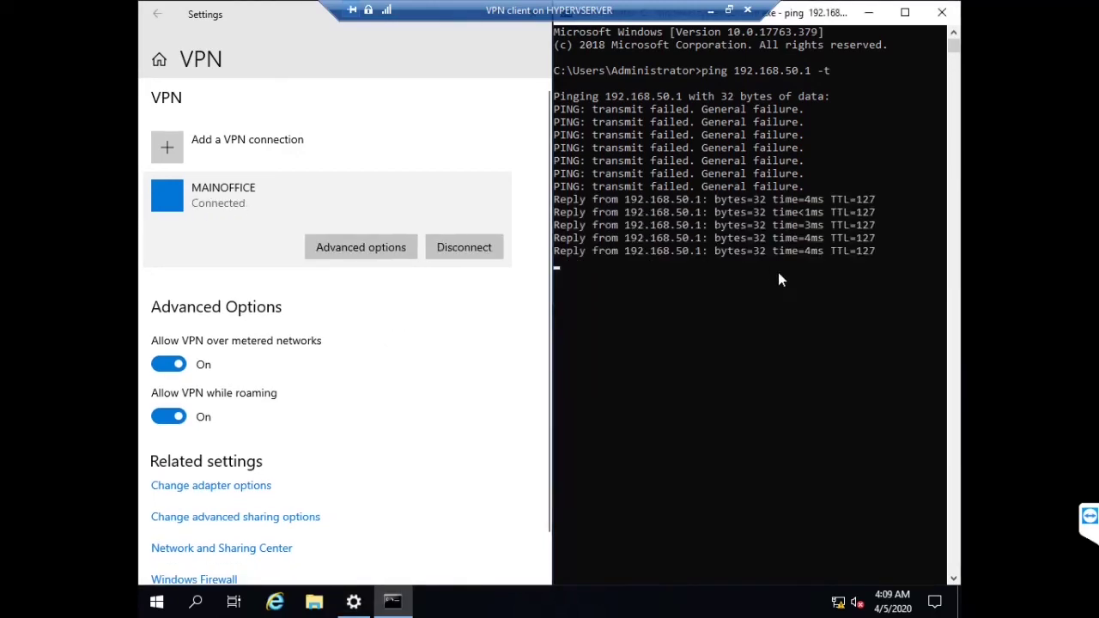
pyautogui.click(464, 247)
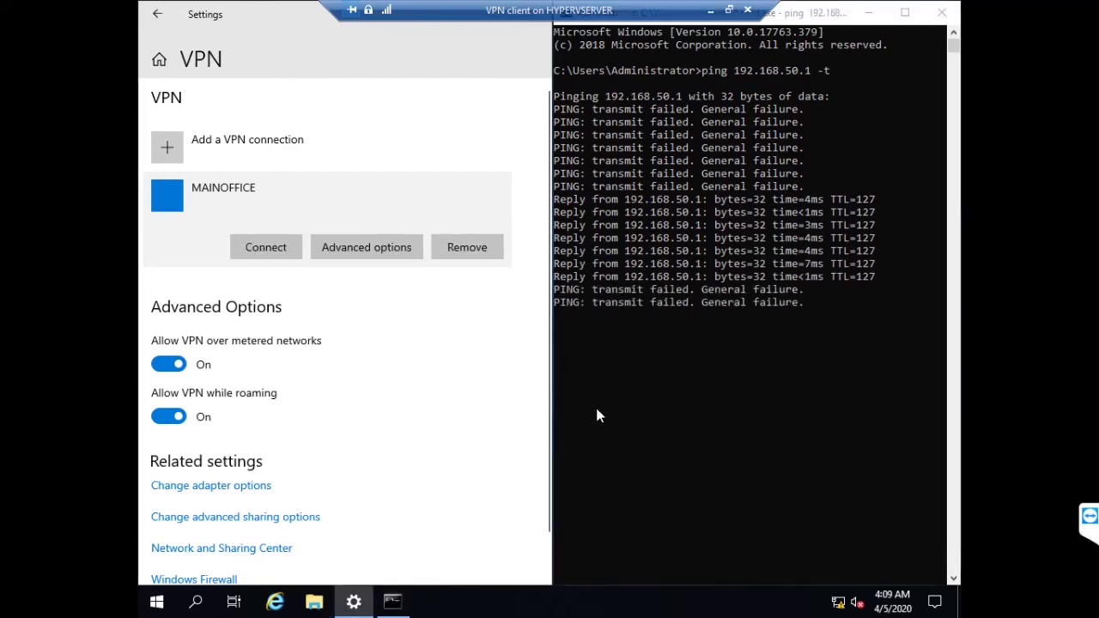
pyautogui.click(265, 250)
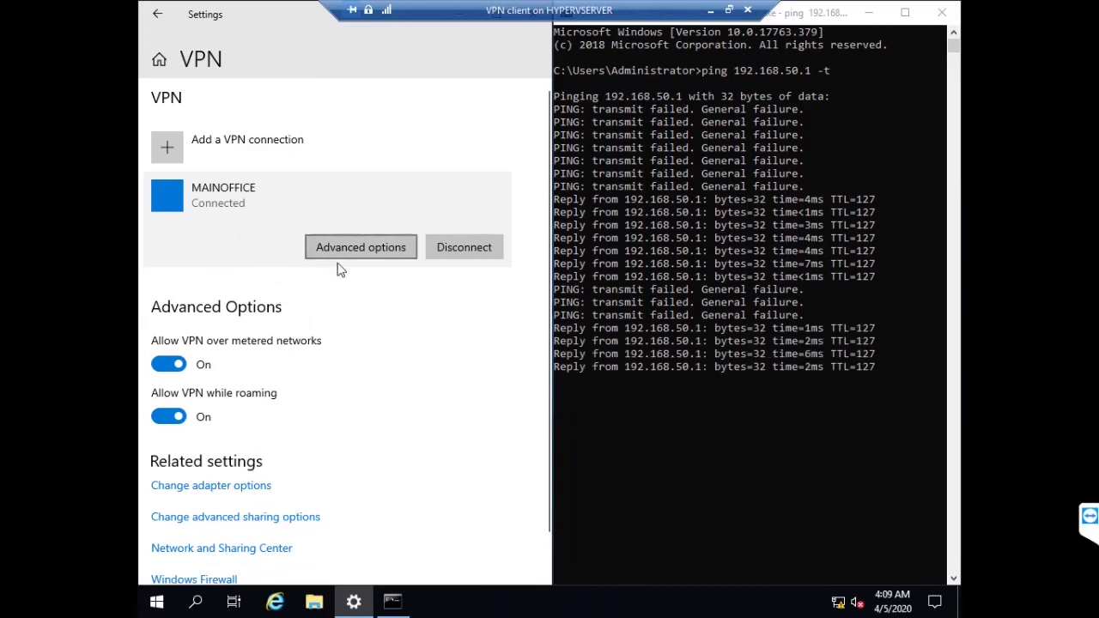
pyautogui.click(368, 246)
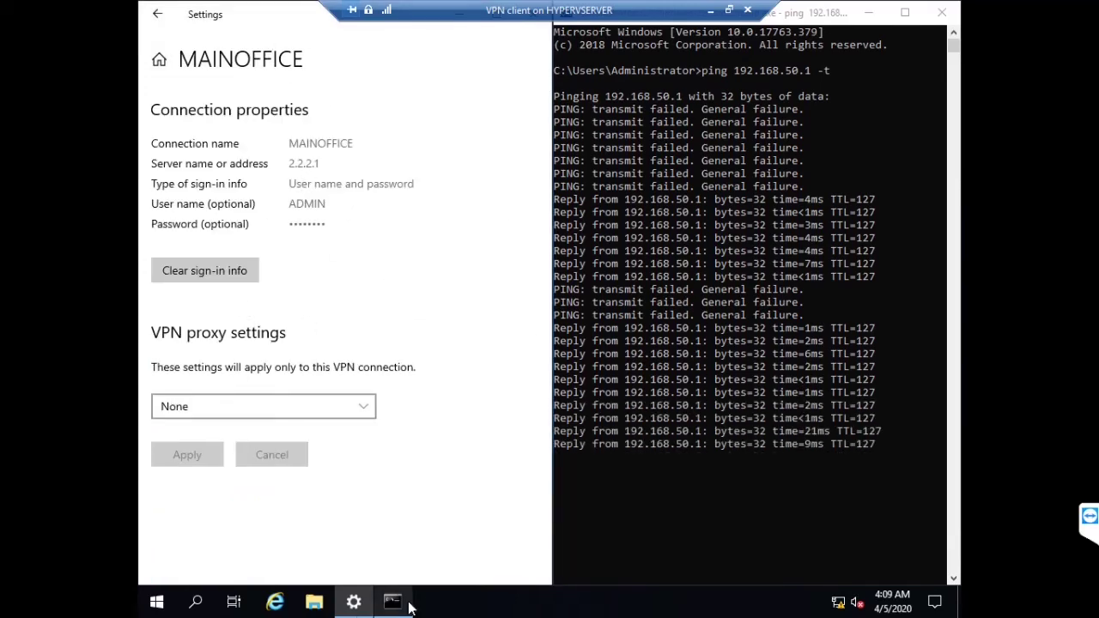
pyautogui.press('super+r')
# Run ncpa.cpl and open the MAINOFFICE connection's status details
pyautogui.write('ncpa.cpl')
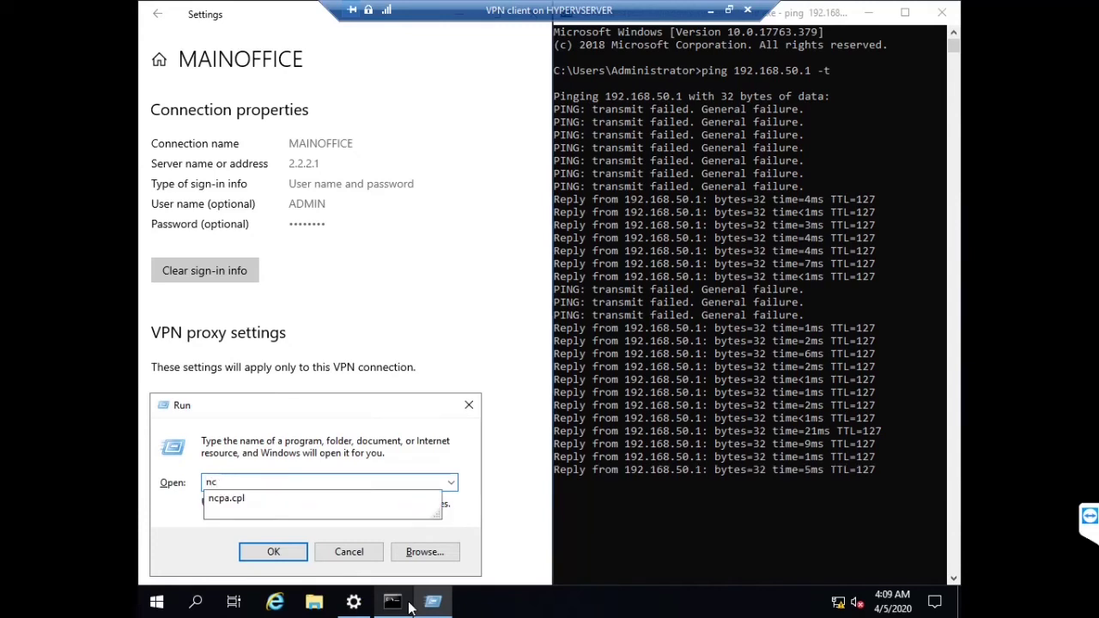
pyautogui.press('Return')
pyautogui.moveTo(413, 606)
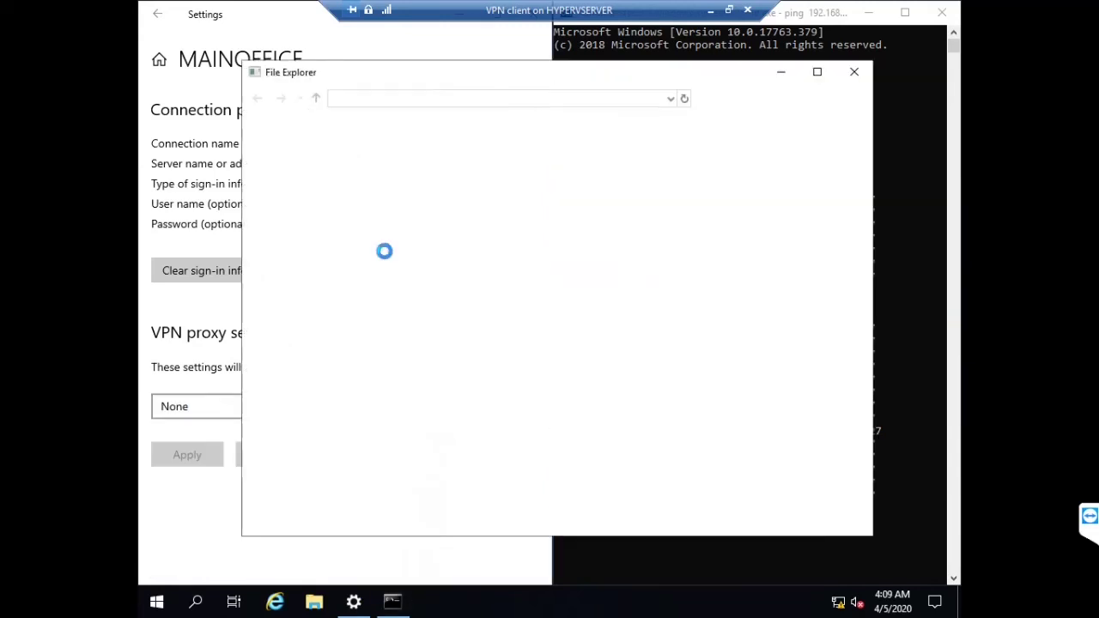
pyautogui.click(498, 172)
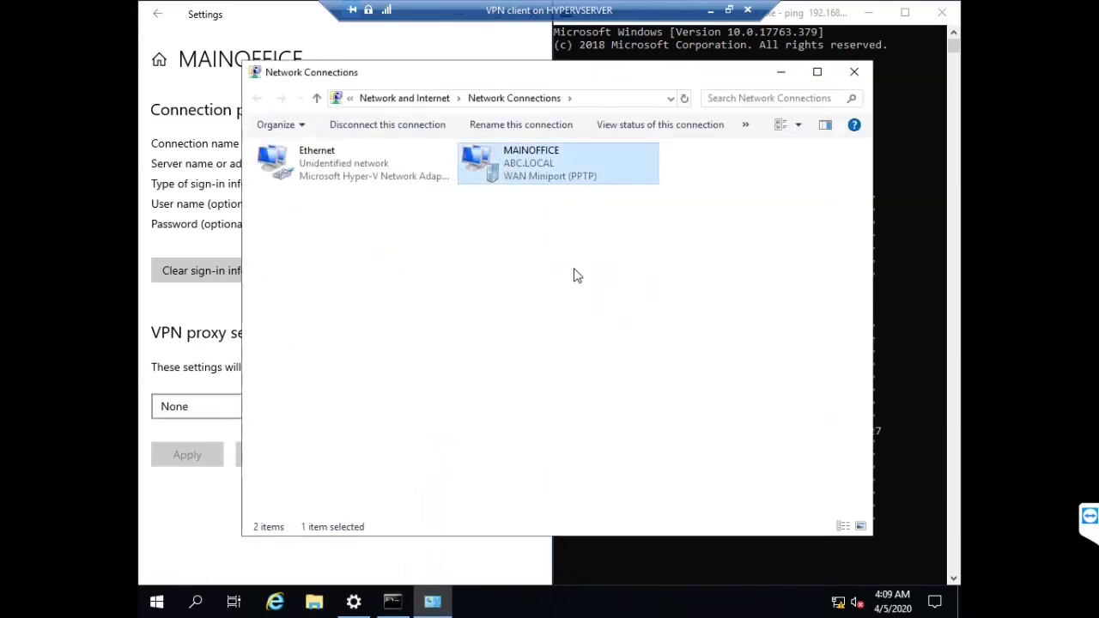
pyautogui.rightClick(550, 157)
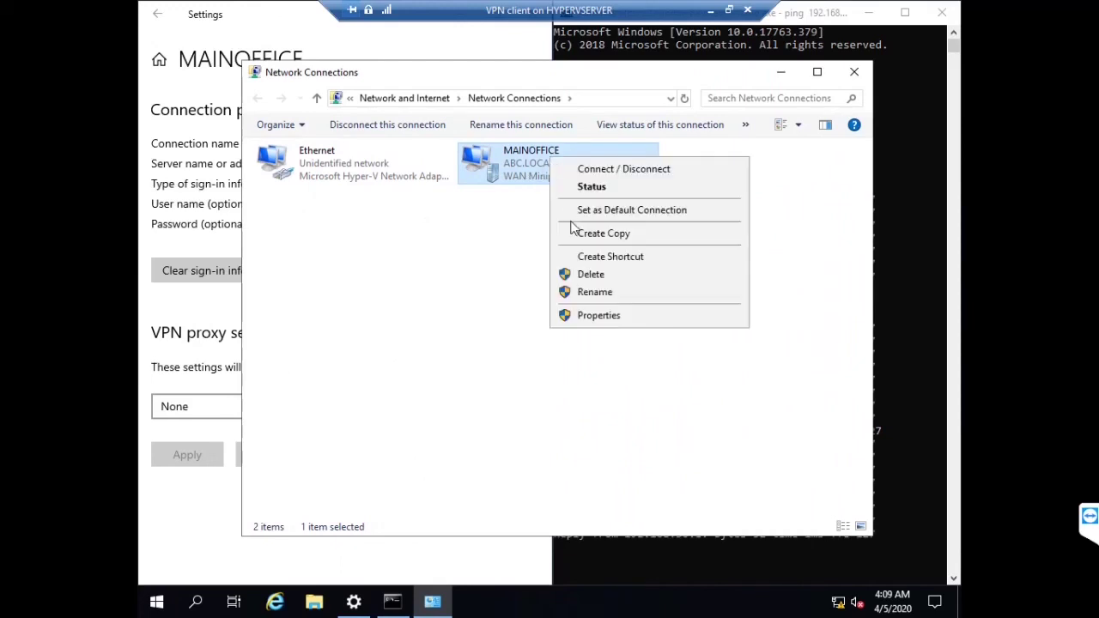
pyautogui.click(612, 191)
pyautogui.click(468, 290)
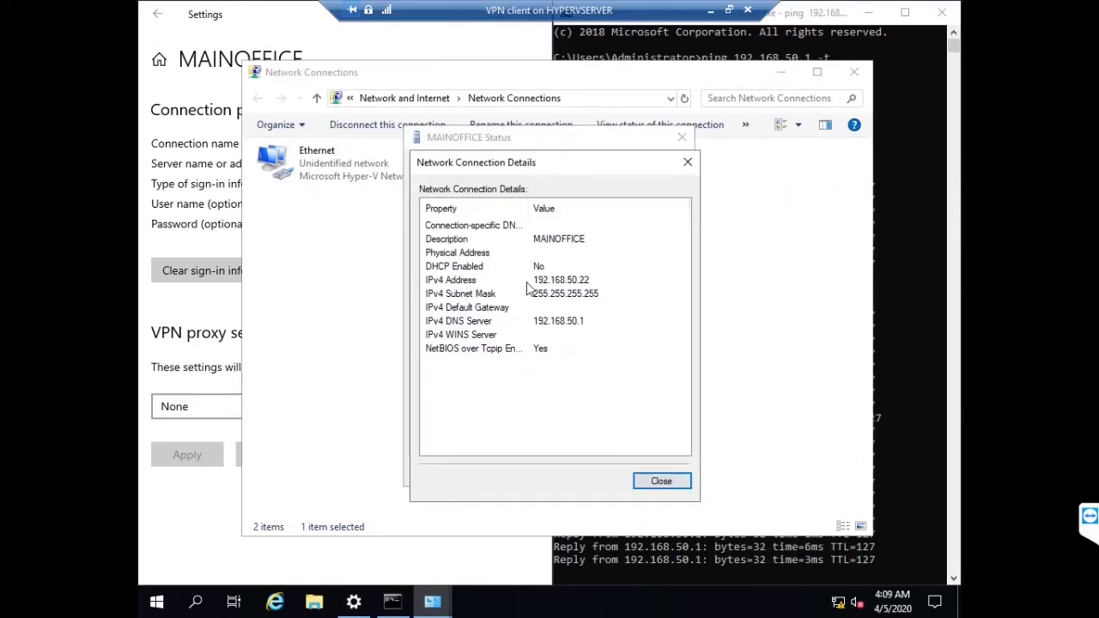
# Check the assigned IPv4 address 192.168.50.22 and subnet mask, then minimize the VPN client
pyautogui.click(565, 268)
pyautogui.click(570, 280)
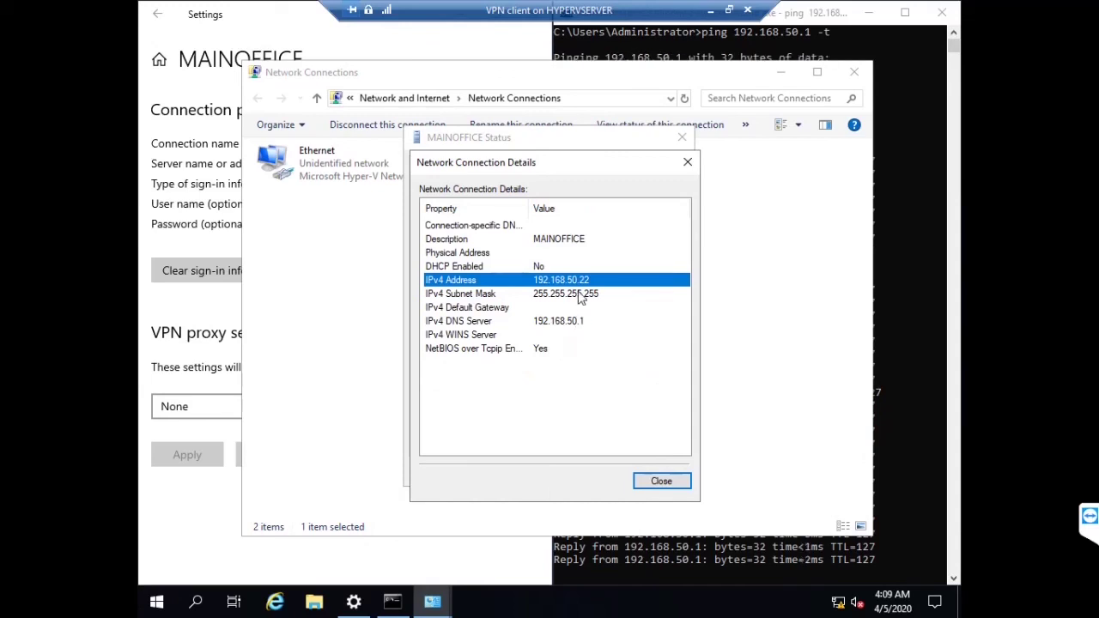
pyautogui.click(581, 295)
pyautogui.click(576, 267)
pyautogui.click(572, 280)
pyautogui.click(568, 294)
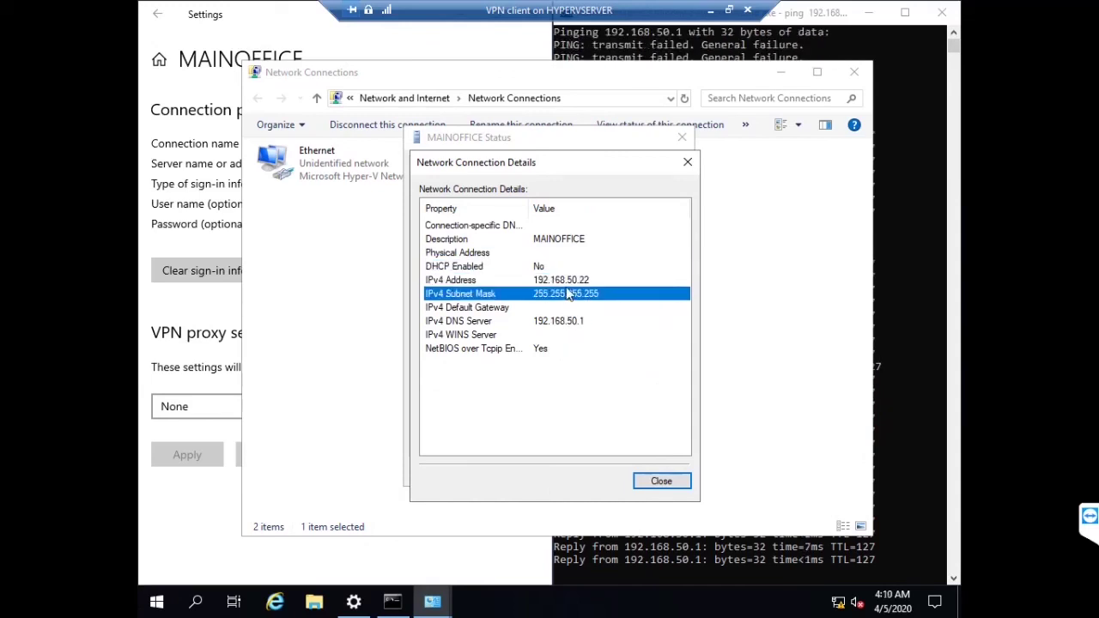
pyautogui.click(569, 280)
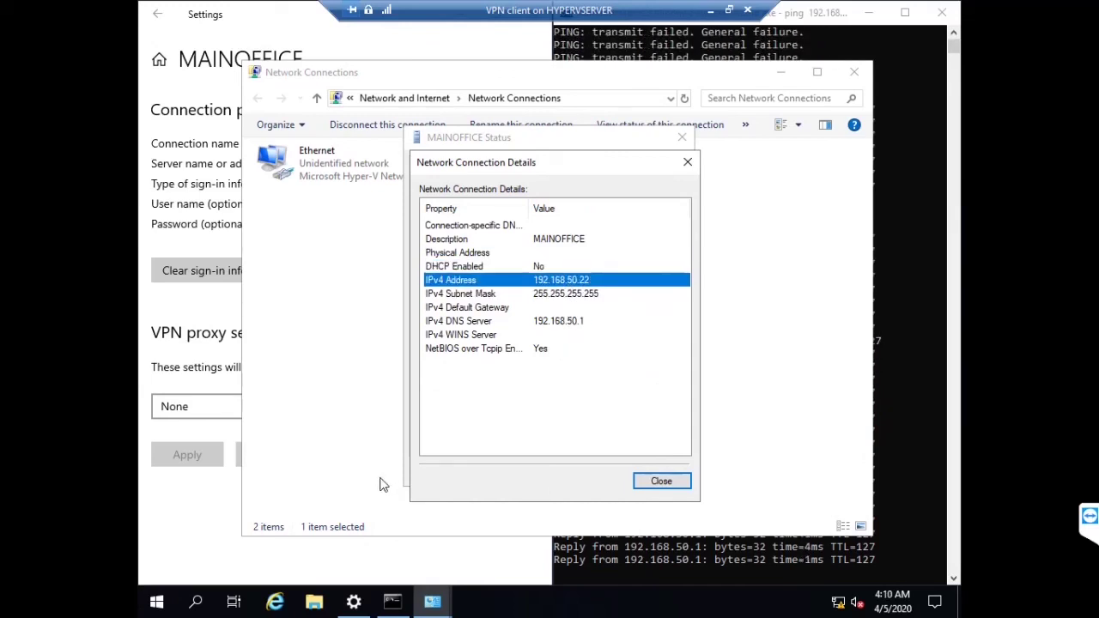
pyautogui.click(710, 10)
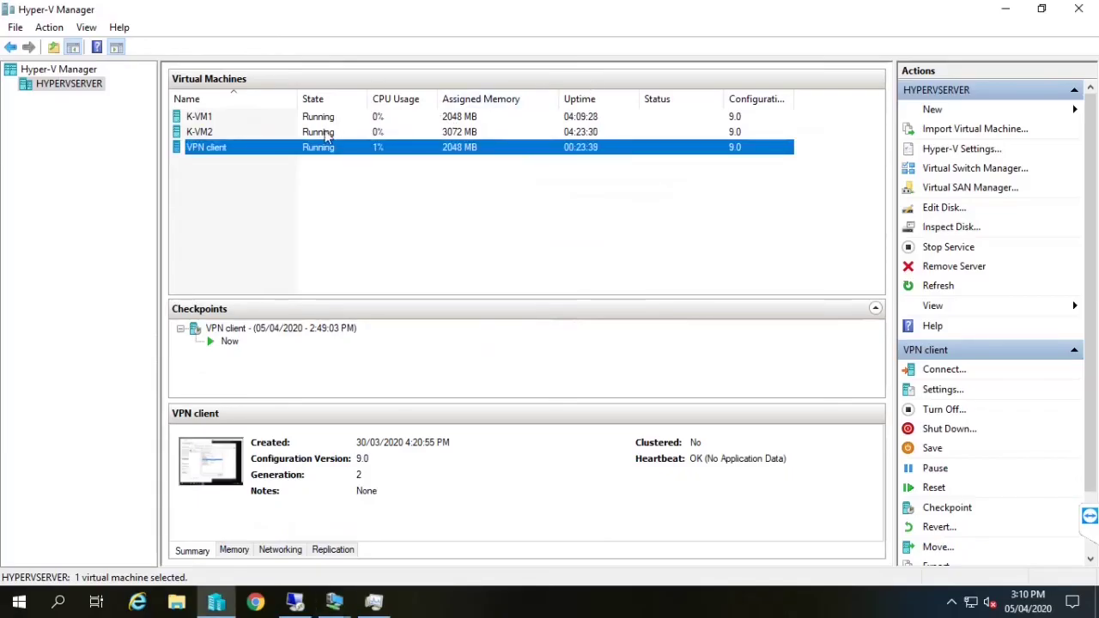
# On K-VM2, list Remote Access Clients, widen the columns, and open the client's status showing 192.168.50.22
pyautogui.doubleClick(328, 134)
pyautogui.click(433, 210)
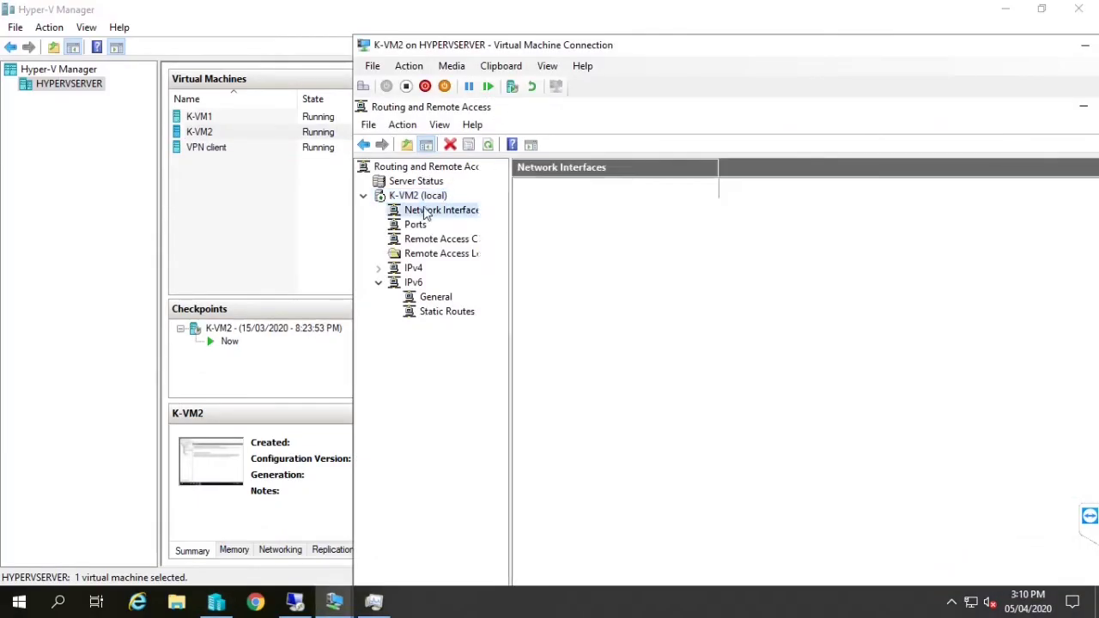
pyautogui.doubleClick(574, 52)
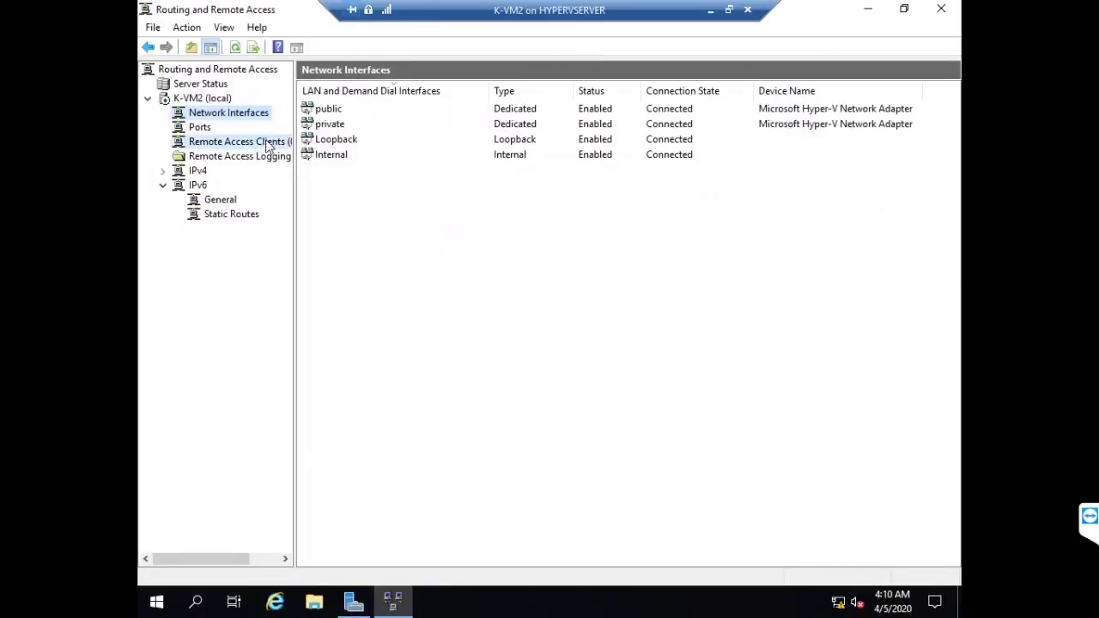
pyautogui.click(232, 142)
pyautogui.click(424, 109)
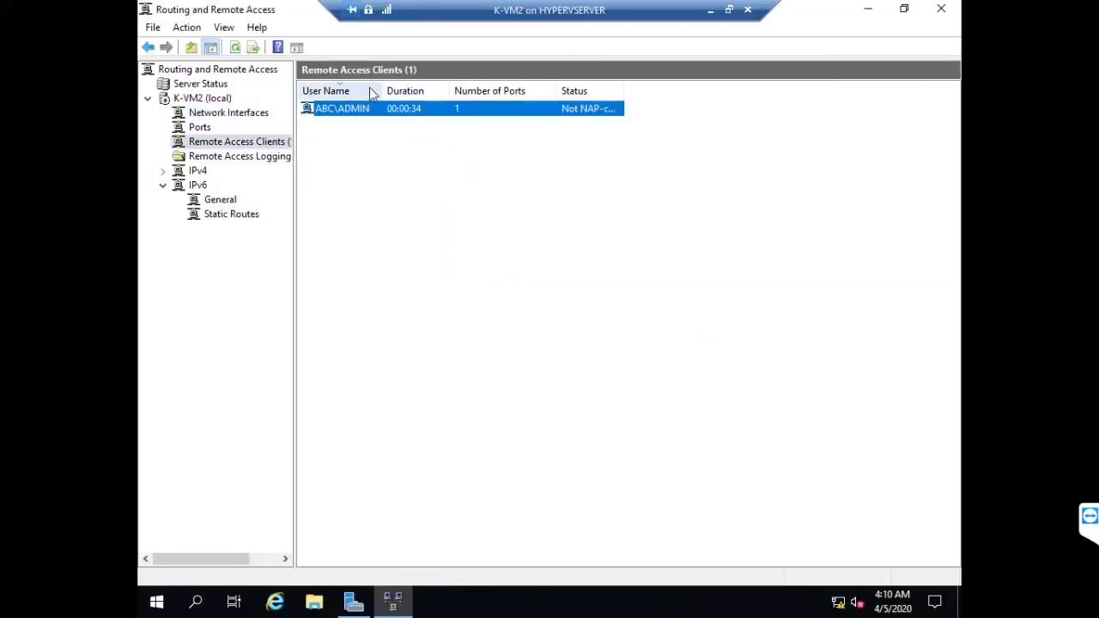
pyautogui.moveTo(386, 94); pyautogui.dragTo(493, 92)
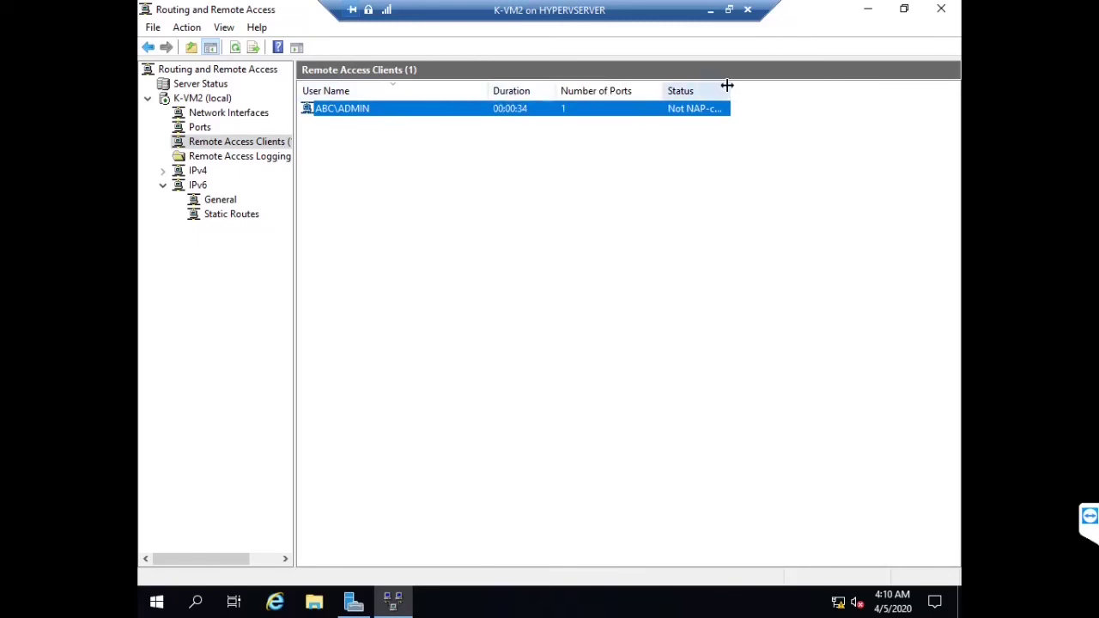
pyautogui.moveTo(727, 86); pyautogui.dragTo(802, 86)
pyautogui.doubleClick(677, 113)
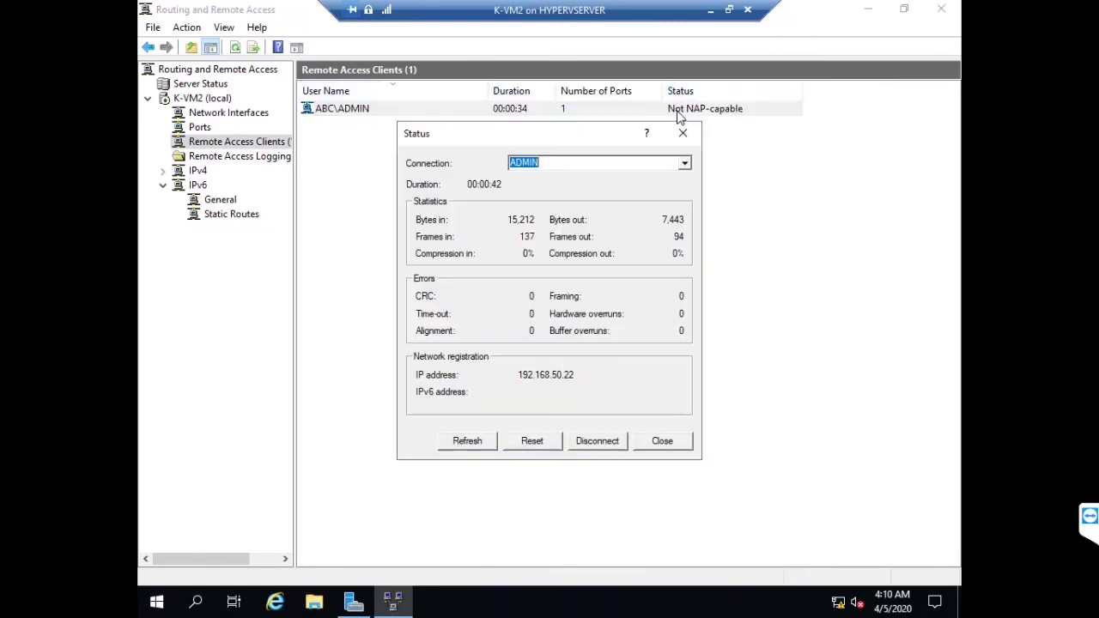